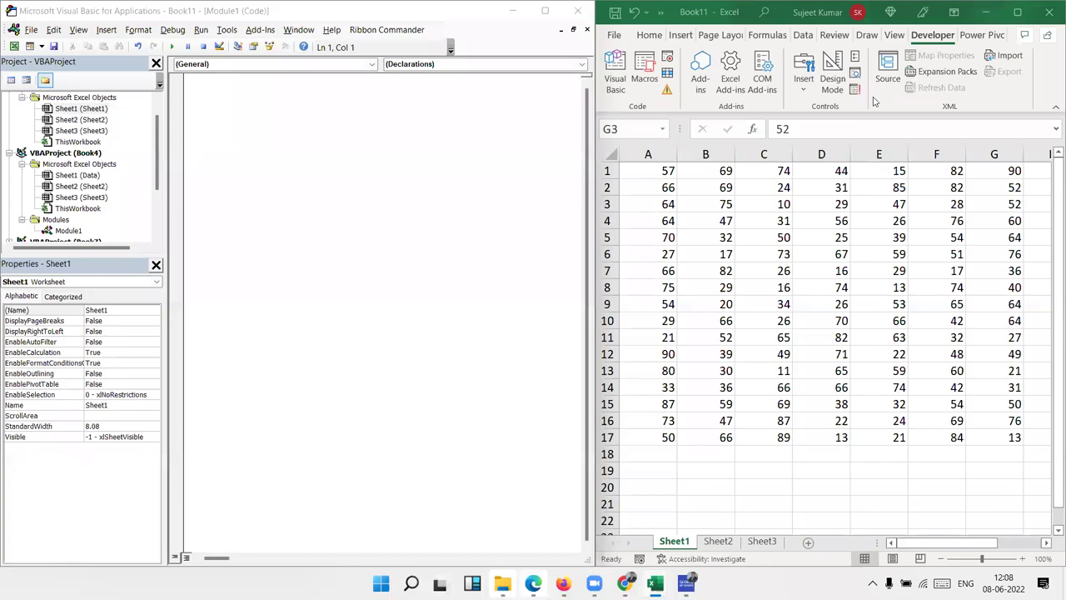
Jump from B2 to the table's last row and column with Ctrl+Arrow keys, end at A1, and return to Book4's module
{"action": "left_click", "coordinate": [691, 187]}
{"action": "key", "text": "ctrl+Up"}
{"action": "key", "text": "ctrl+Left"}
{"action": "key", "text": "ctrl+Right"}
{"action": "key", "text": "Down"}
{"action": "key", "text": "ctrl+Left"}
{"action": "key", "text": "ctrl+Up"}
{"action": "key", "text": "ctrl+Down"}
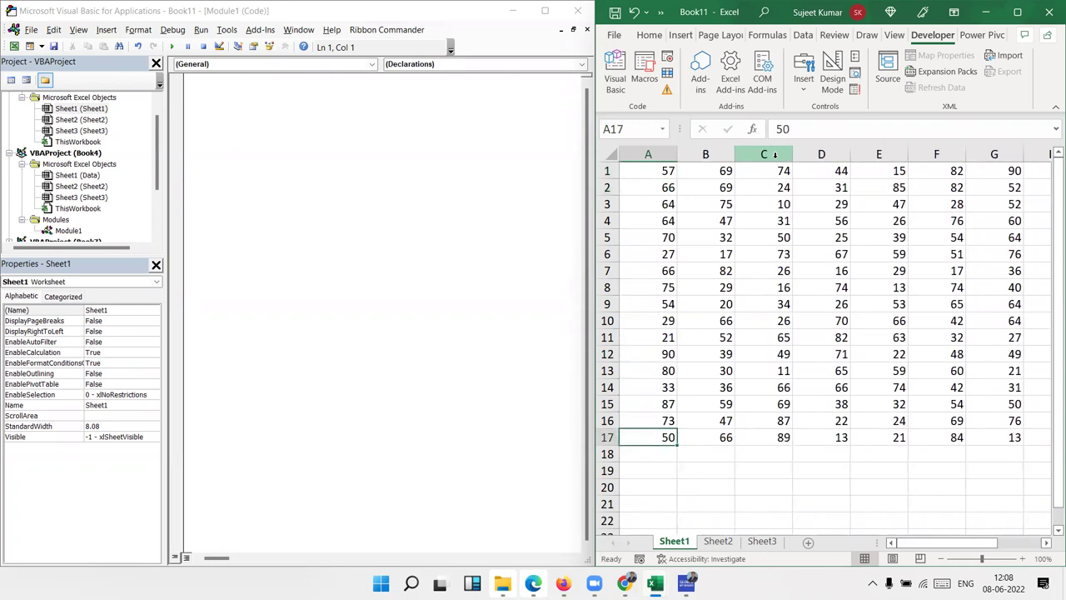
{"action": "key", "text": "ctrl+Right"}
{"action": "key", "text": "ctrl+Up"}
{"action": "key", "text": "ctrl+Left"}
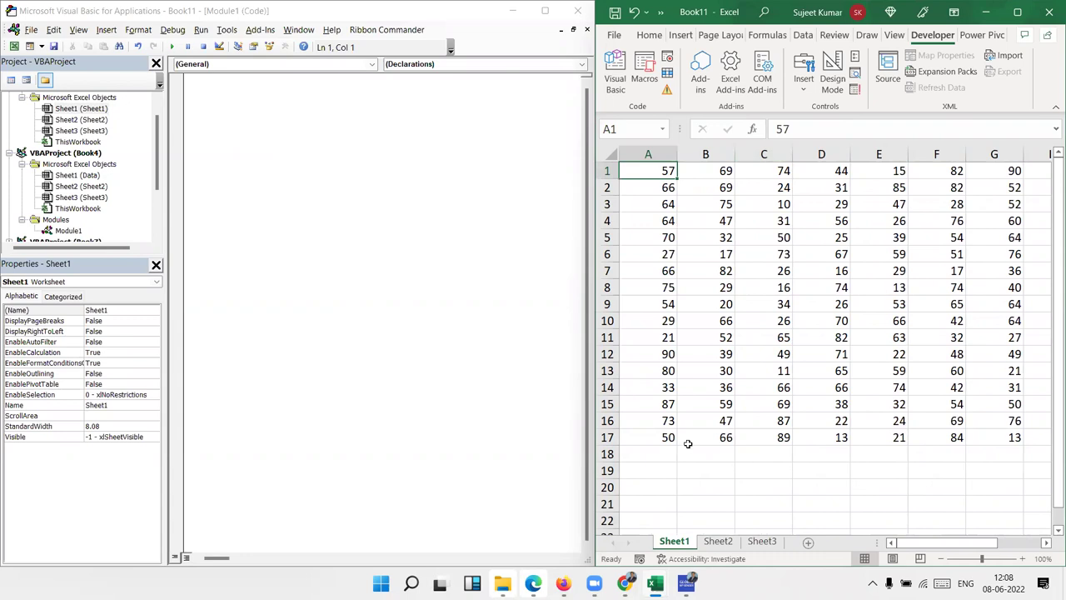
{"action": "left_click", "coordinate": [263, 125]}
Create the Sub mm() procedure in Module1 so End Sub appears
{"action": "key", "text": "Return"}
{"action": "type", "text": "sub "}
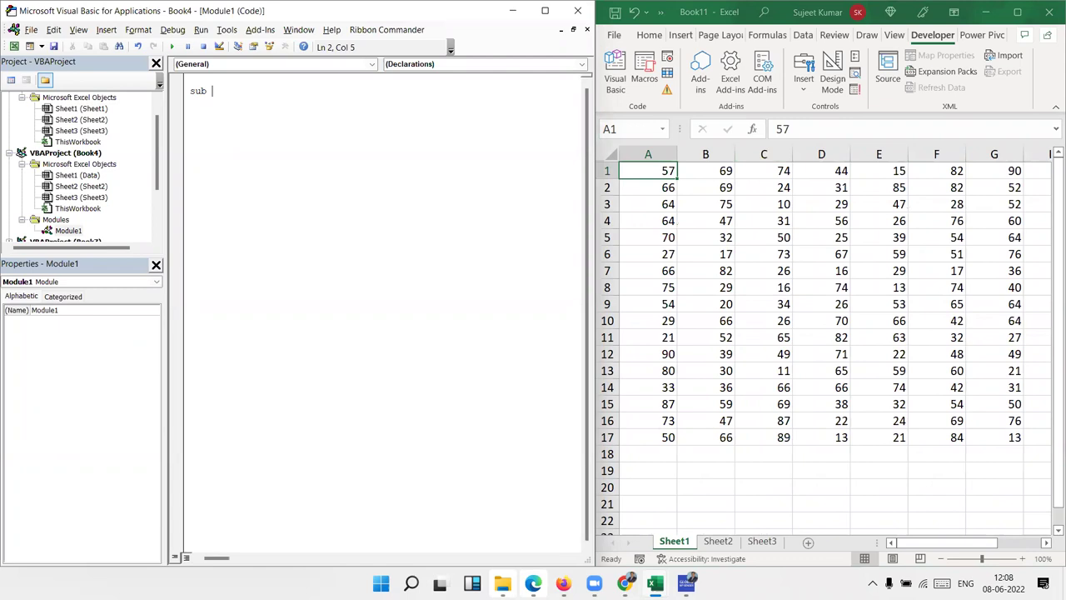
{"action": "type", "text": "mm()"}
{"action": "key", "text": "Return"}
{"action": "key", "text": "Return"}
{"action": "key", "text": "Return"}
{"action": "key", "text": "Return"}
{"action": "key", "text": "Return"}
{"action": "key", "text": "Return"}
{"action": "key", "text": "Up"}
{"action": "key", "text": "Up"}
Add a Range("a1").Select line inside Sub mm, picking Select from the member list
{"action": "left_click", "coordinate": [625, 200]}
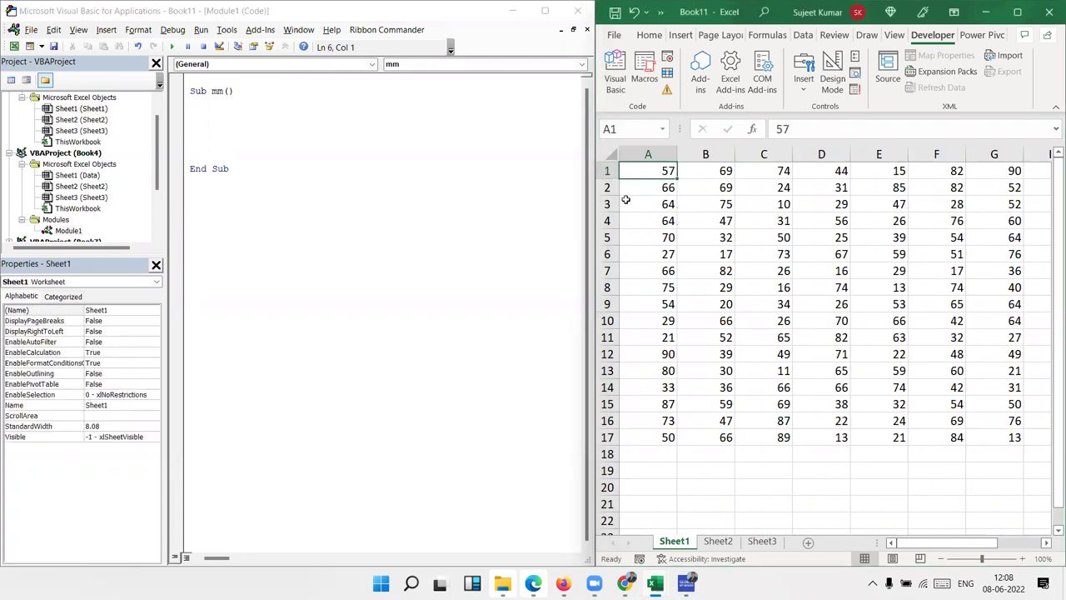
{"action": "left_click", "coordinate": [271, 117]}
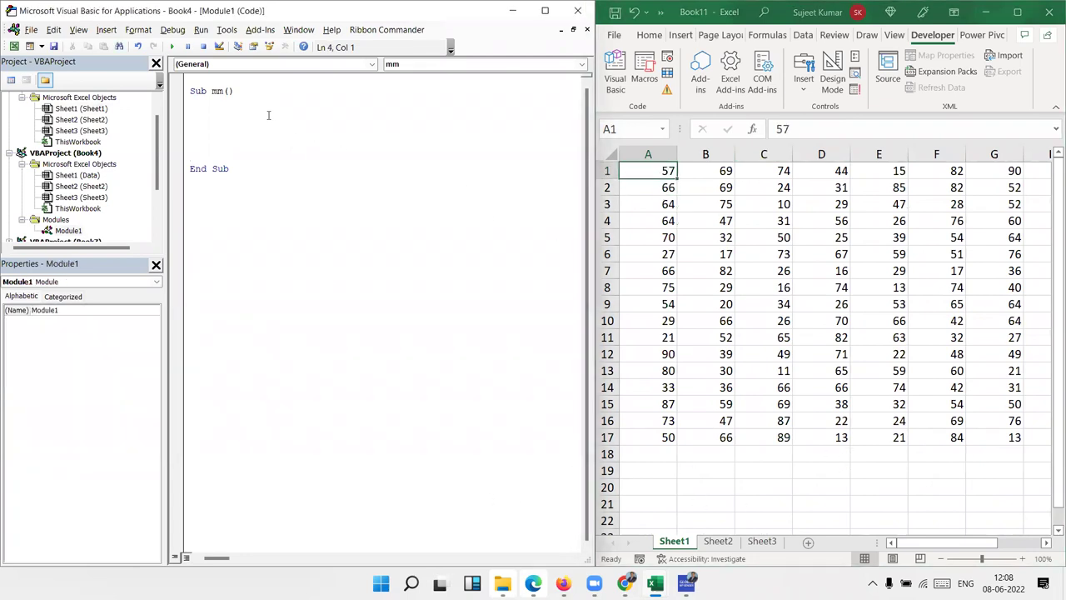
{"action": "type", "text": "range"}
{"action": "type", "text": "(\"a1\")."}
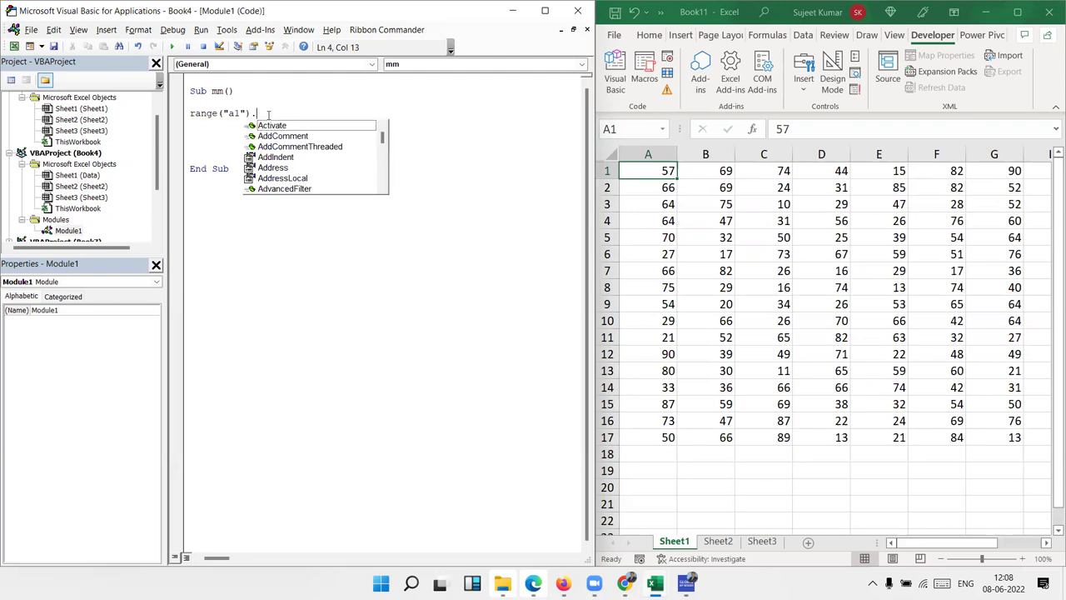
{"action": "type", "text": "s"}
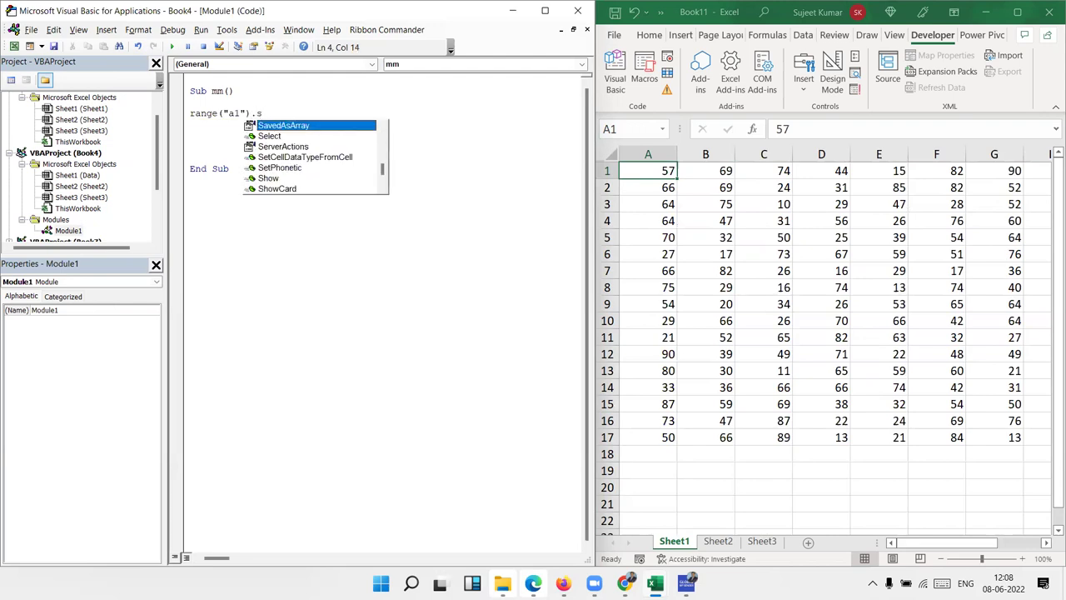
{"action": "key", "text": "Down"}
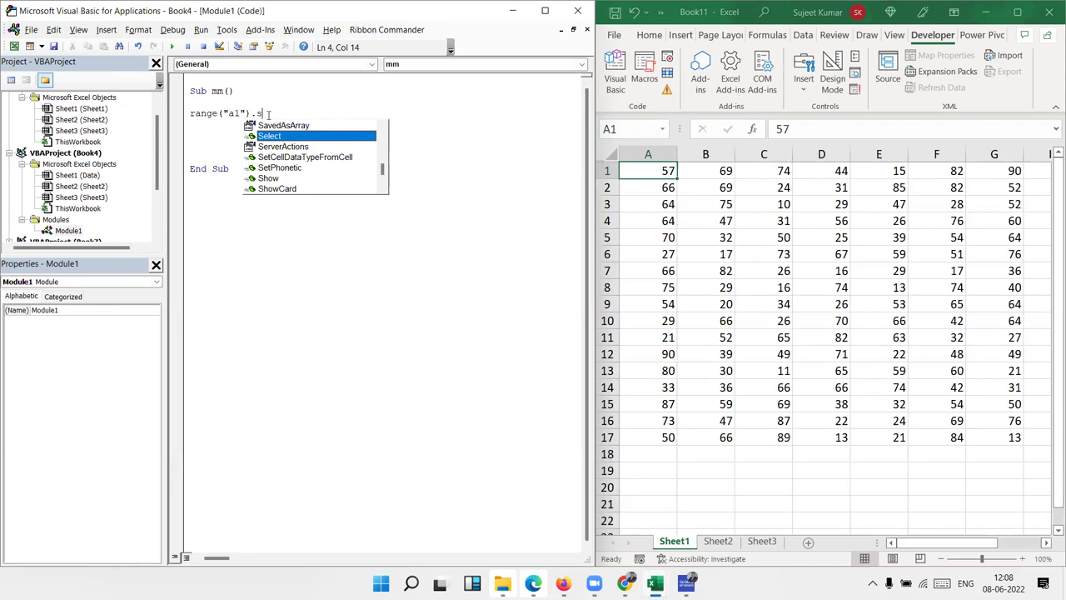
{"action": "key", "text": "Tab"}
{"action": "key", "text": "Return"}
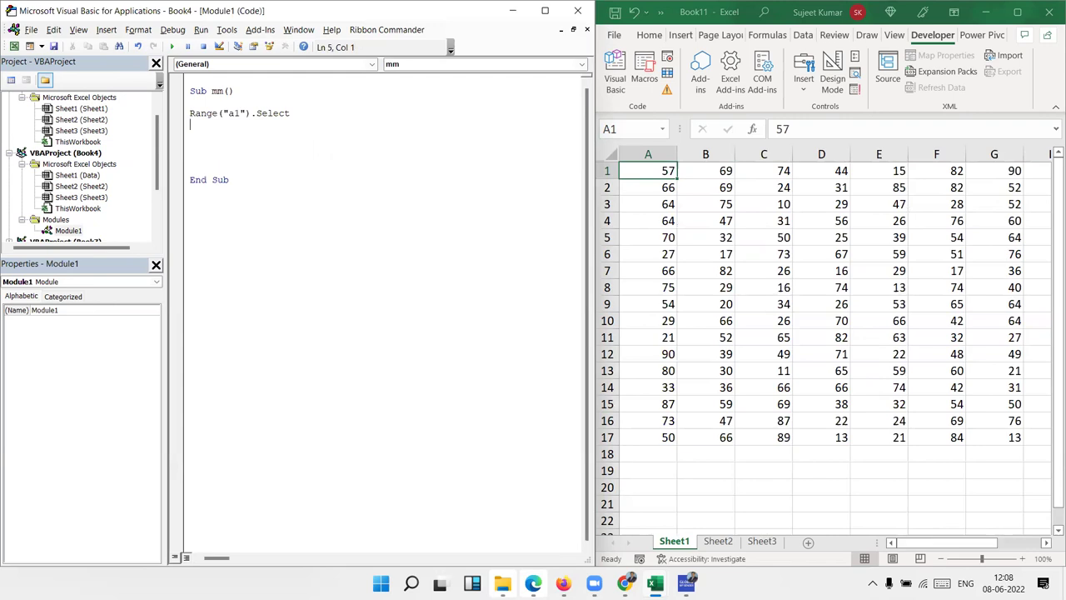
Add Cells(1, 1).Select below it and highlight the Cells keyword and nearby lines
{"action": "type", "text": "cells(1,1"}
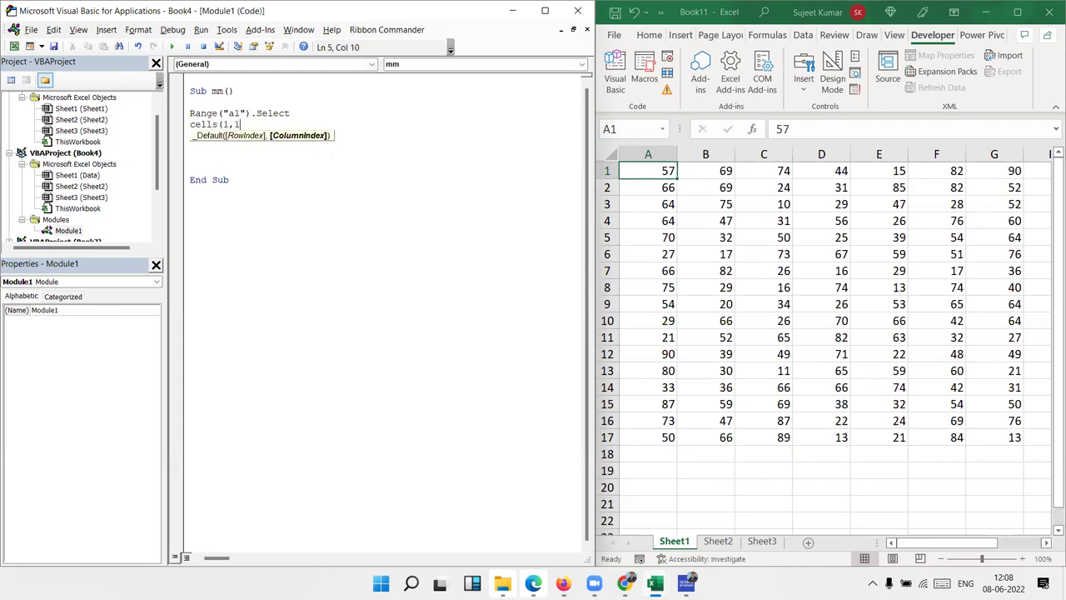
{"action": "type", "text": ").select"}
{"action": "key", "text": "Return"}
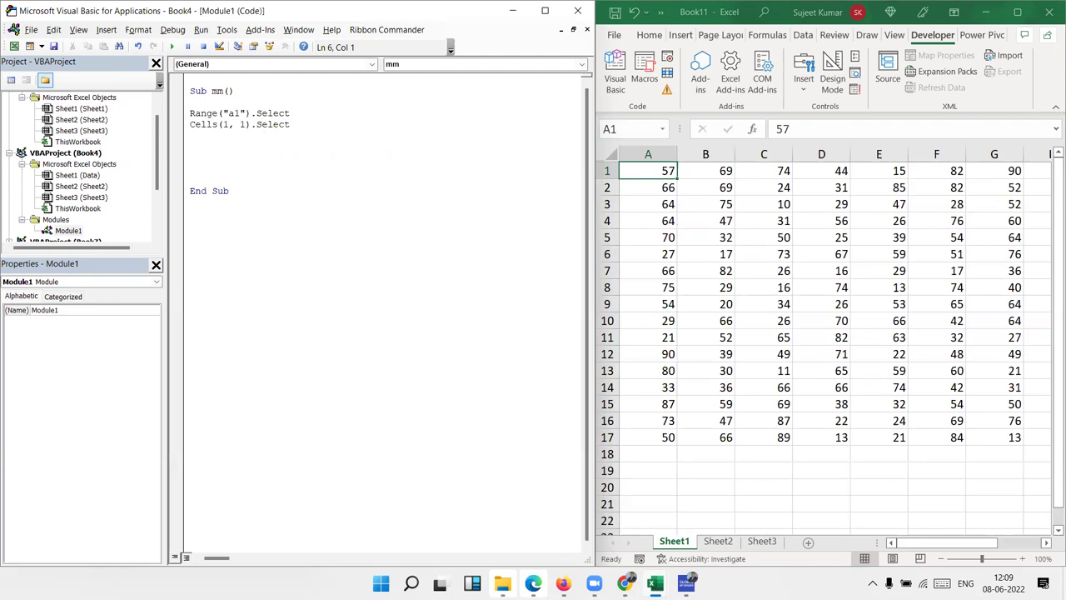
{"action": "key", "text": "Return"}
Add ActiveCell and Selection lines beneath the Cells line
{"action": "key", "text": "Return"}
{"action": "left_click", "coordinate": [206, 124]}
{"action": "double_click", "coordinate": [205, 124]}
{"action": "left_click", "coordinate": [220, 124]}
{"action": "left_click", "coordinate": [221, 150]}
{"action": "key", "text": "Up"}
{"action": "key", "text": "Up"}
{"action": "key", "text": "shift+Up"}
{"action": "key", "text": "shift+Down"}
{"action": "key", "text": "shift+Down"}
{"action": "left_click", "coordinate": [222, 150]}
{"action": "key", "text": "Up"}
{"action": "type", "text": "activecell"}
{"action": "key", "text": "Return"}
{"action": "type", "text": "selection"}
{"action": "key", "text": "Return"}
{"action": "key", "text": "Up"}
{"action": "key", "text": "Up"}
{"action": "key", "text": "Up"}
{"action": "key", "text": "Up"}
Add blank lines below Selection and select a worksheet cell, then return the selection to A1
{"action": "key", "text": "shift+Down"}
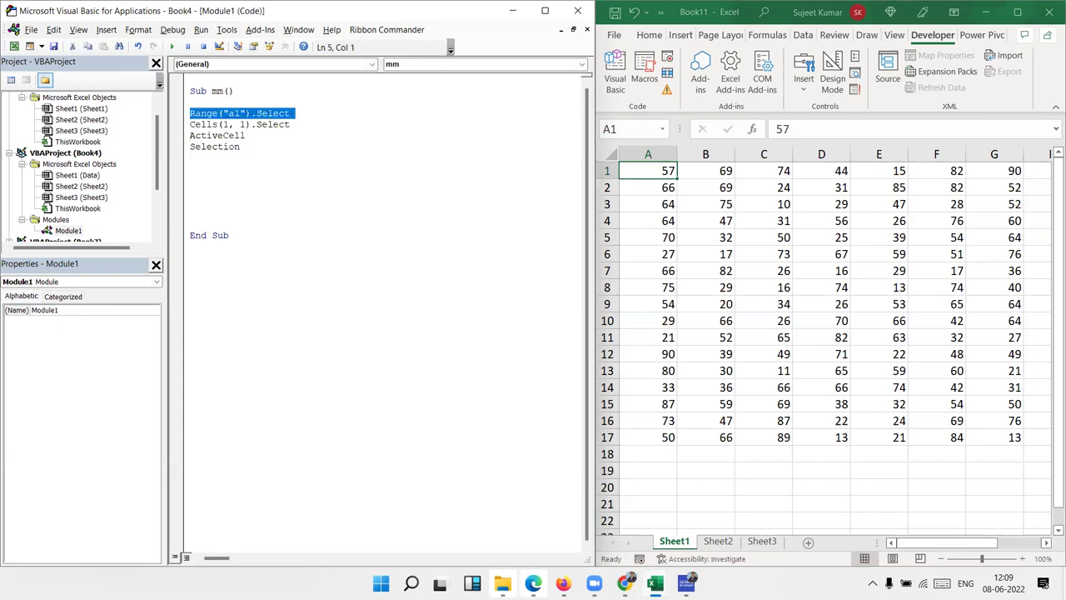
{"action": "key", "text": "shift+Down"}
{"action": "key", "text": "shift+Down"}
{"action": "key", "text": "shift+Down"}
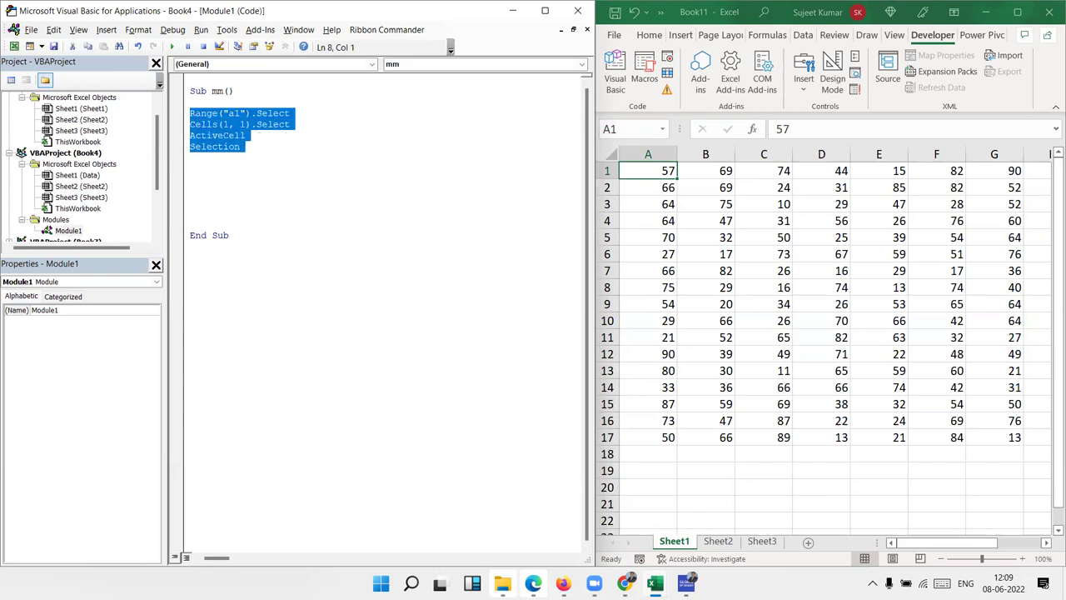
{"action": "key", "text": "Down"}
{"action": "key", "text": "Return"}
{"action": "key", "text": "Return"}
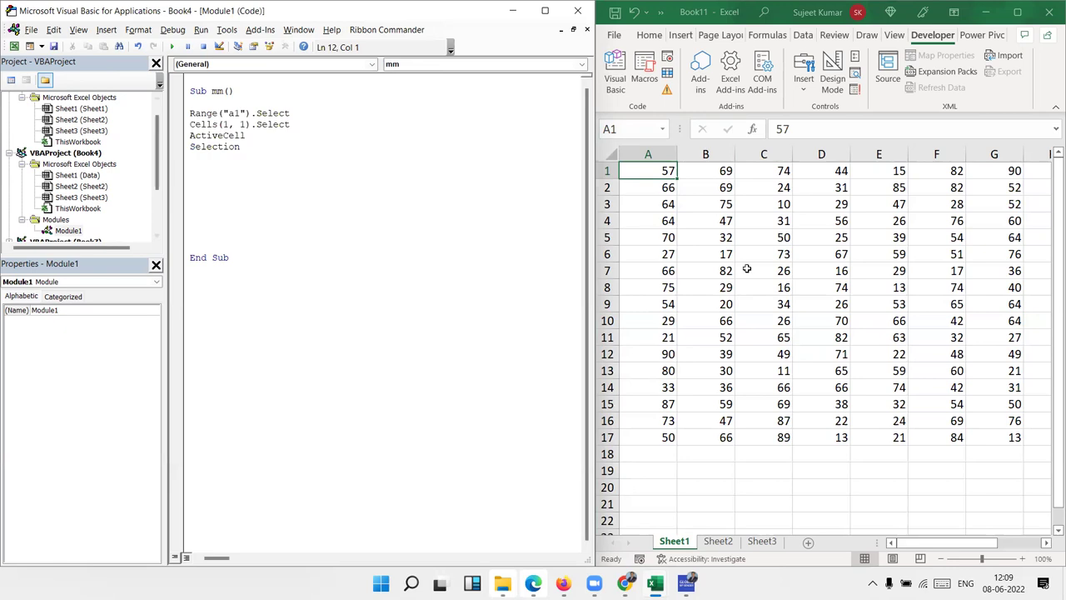
{"action": "left_click", "coordinate": [814, 255]}
{"action": "left_click", "coordinate": [669, 175]}
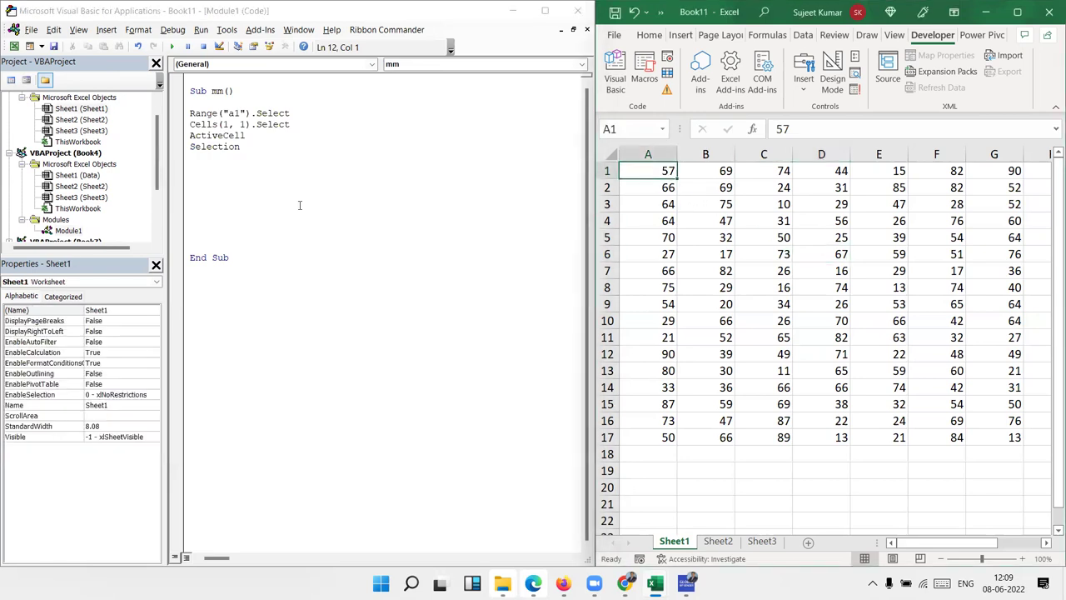
Type a second Range("a1").Select on line 10, accepting Select from IntelliSense
{"action": "left_click", "coordinate": [204, 180]}
{"action": "type", "text": "range(\"a1\")"}
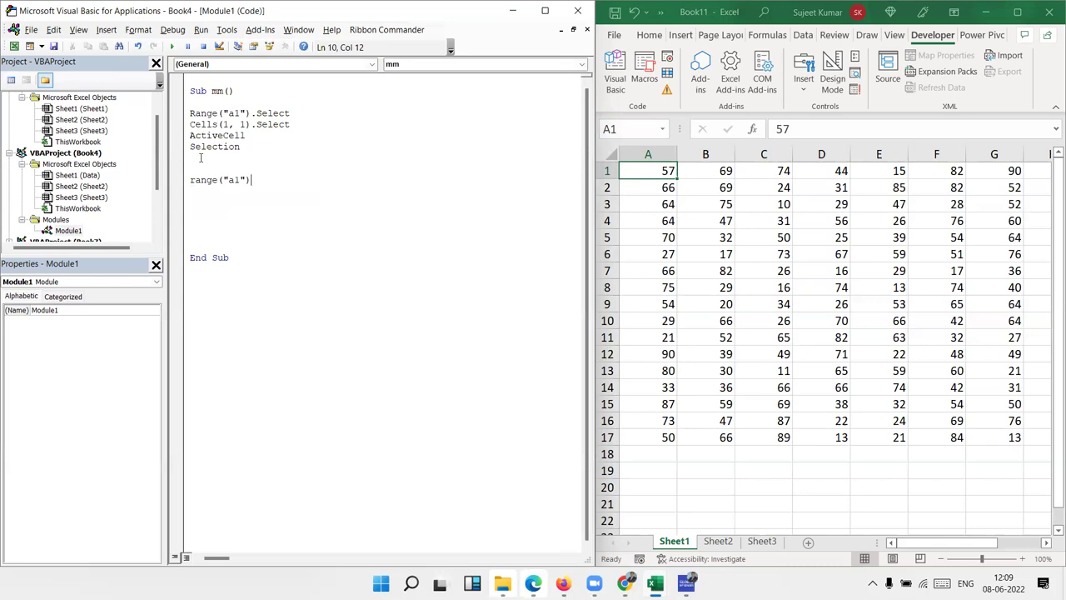
{"action": "type", "text": ".se"}
{"action": "key", "text": "Tab"}
{"action": "key", "text": "Return"}
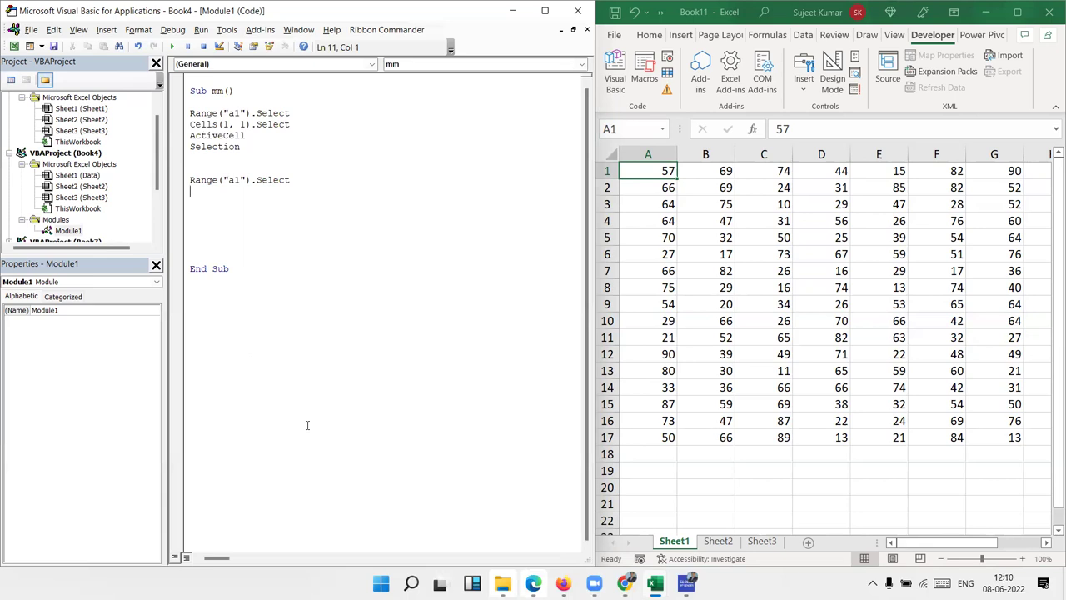
Insert Sheets("Sheet2").Select directly above the second Range("a1").Select line
{"action": "key", "text": "Up"}
{"action": "key", "text": "Return"}
{"action": "key", "text": "Up"}
{"action": "type", "text": "sheets"}
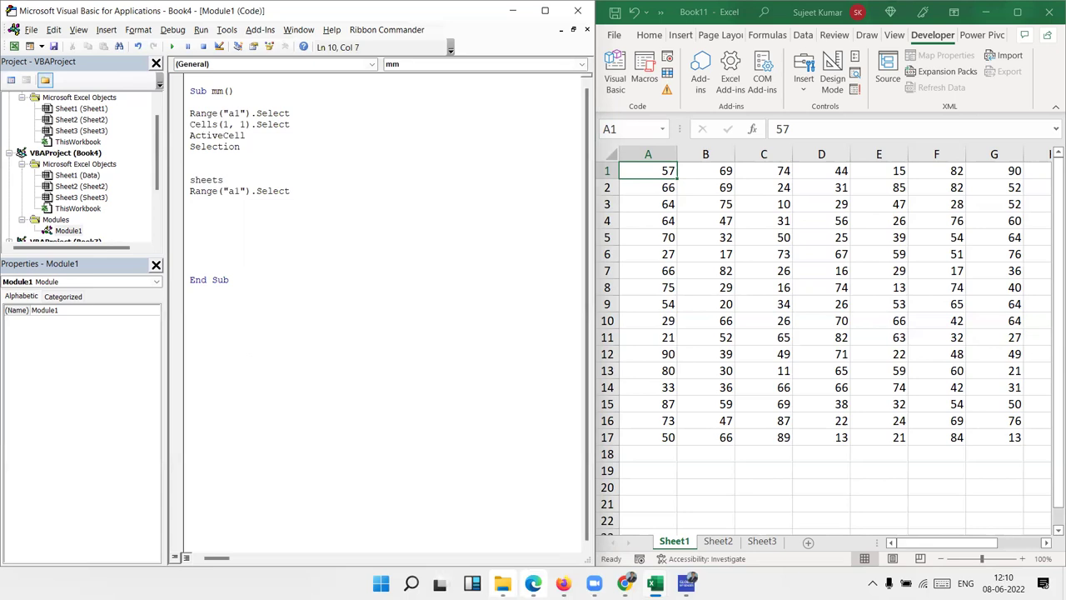
{"action": "type", "text": "(\"Sheet2\").select"}
{"action": "key", "text": "Down"}
{"action": "key", "text": "Down"}
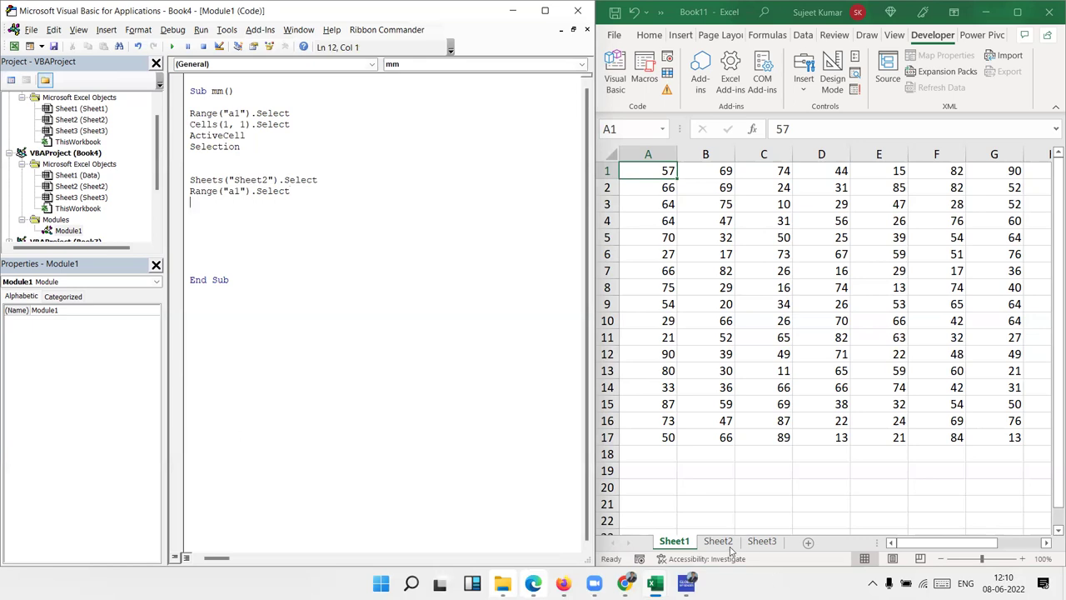
Run the macro with F5 to show Sheet2, then add a blank line above the Sheets line
{"action": "key", "text": "F5"}
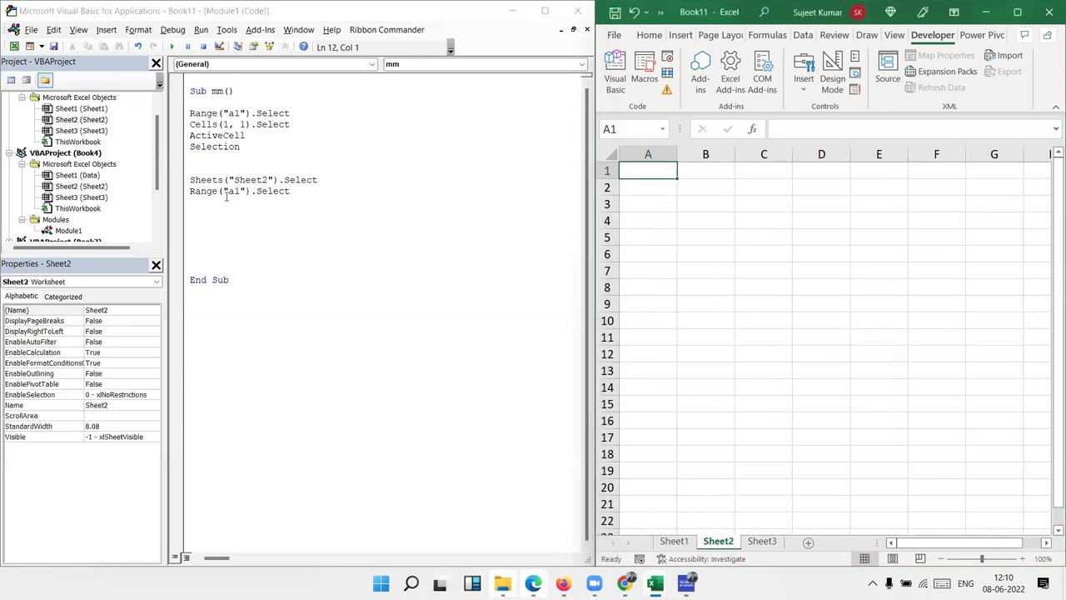
{"action": "left_click", "coordinate": [195, 180]}
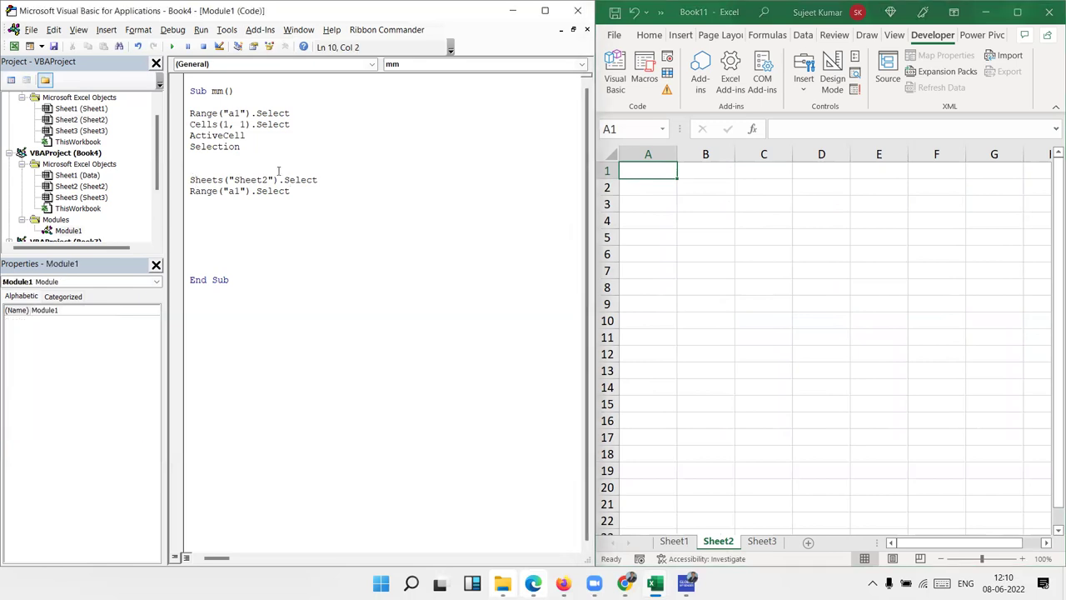
{"action": "key", "text": "Left"}
{"action": "key", "text": "Return"}
{"action": "key", "text": "Up"}
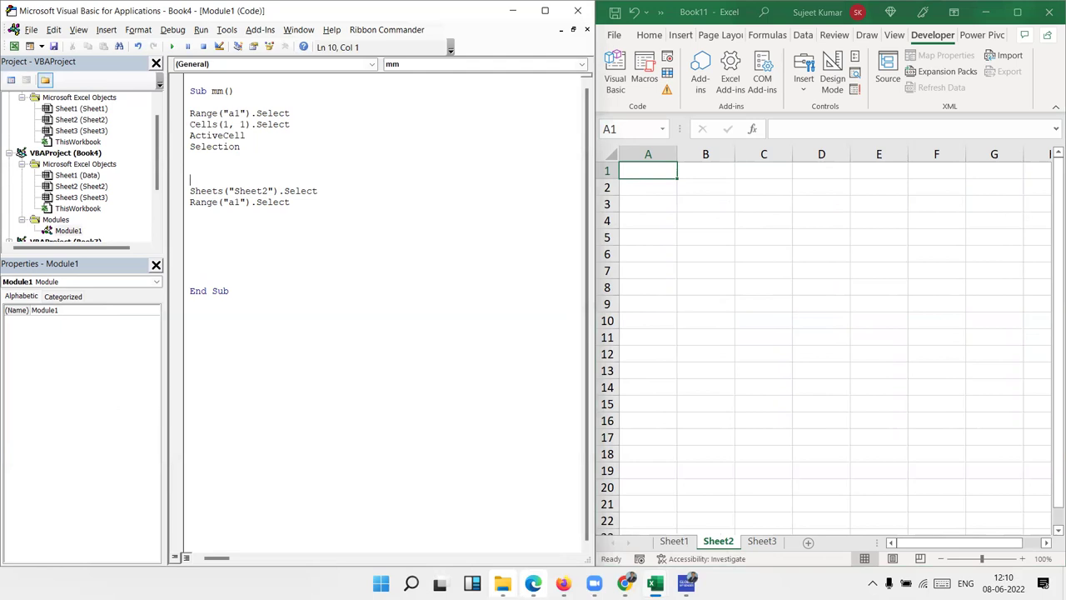
Type Workbooks("Book2.xlsx").Activate on the blank line, correcting typos and picking Activate
{"action": "type", "text": "workbooks"}
{"action": "type", "text": "(\"S"}
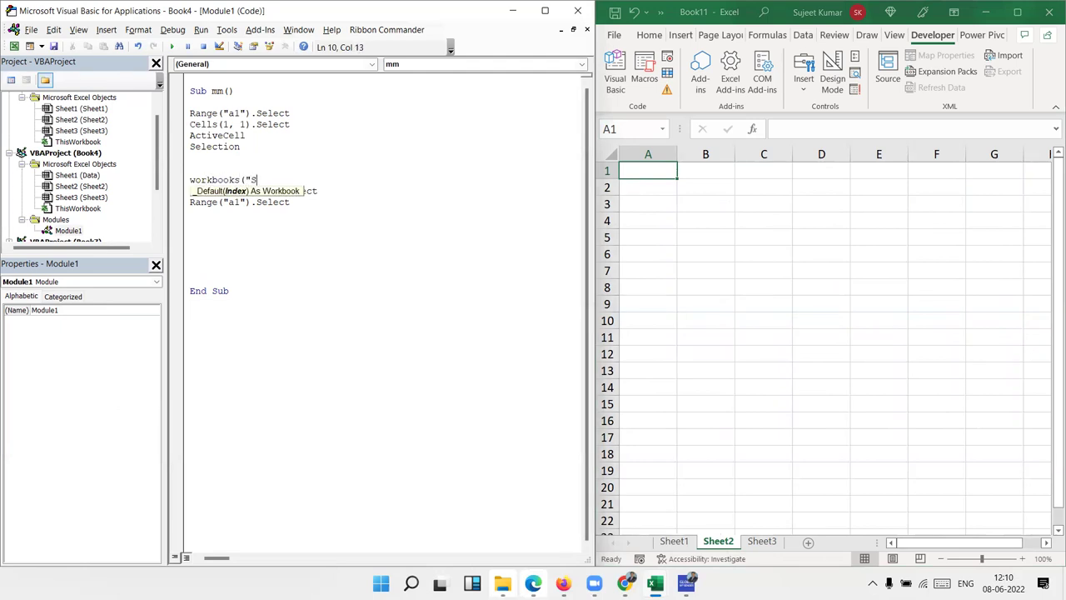
{"action": "key", "text": "BackSpace"}
{"action": "type", "text": "Book2.xlswx"}
{"action": "key", "text": "BackSpace"}
{"action": "key", "text": "BackSpace"}
{"action": "type", "text": "x\")"}
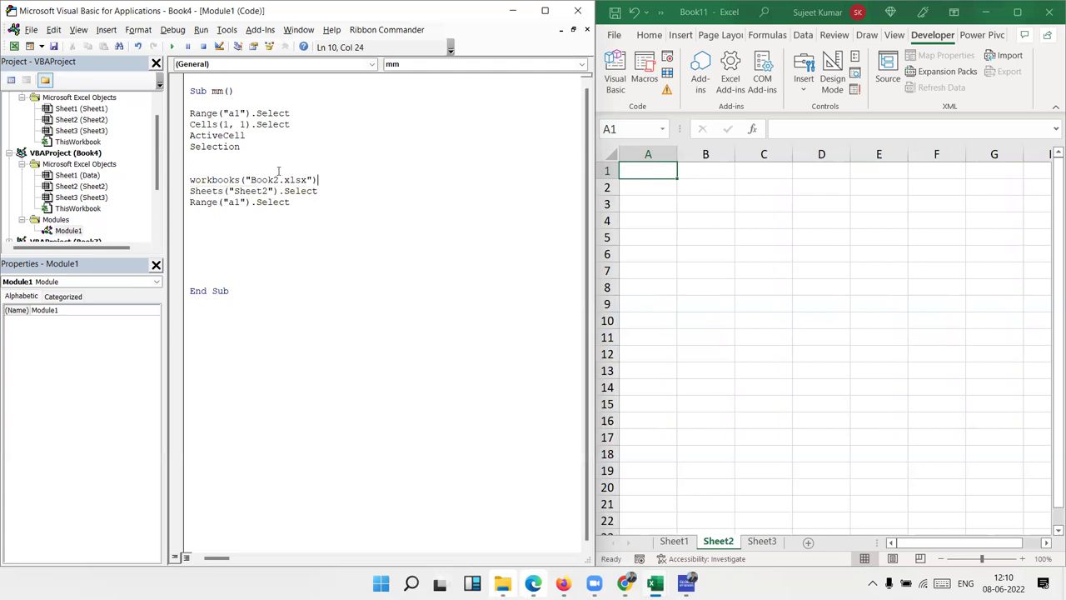
{"action": "type", "text": ".se"}
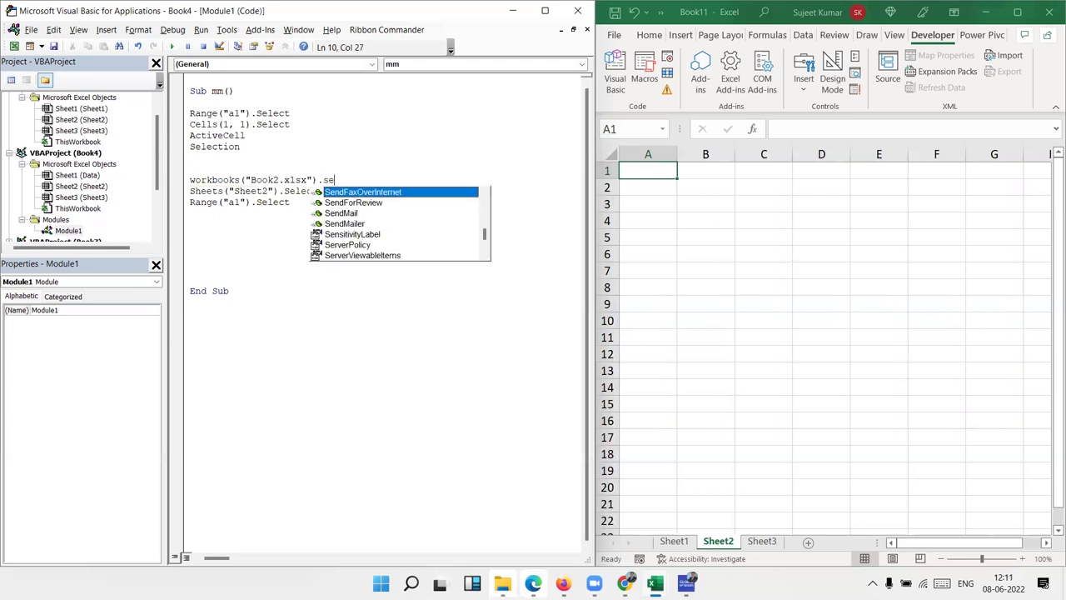
{"action": "type", "text": "lec"}
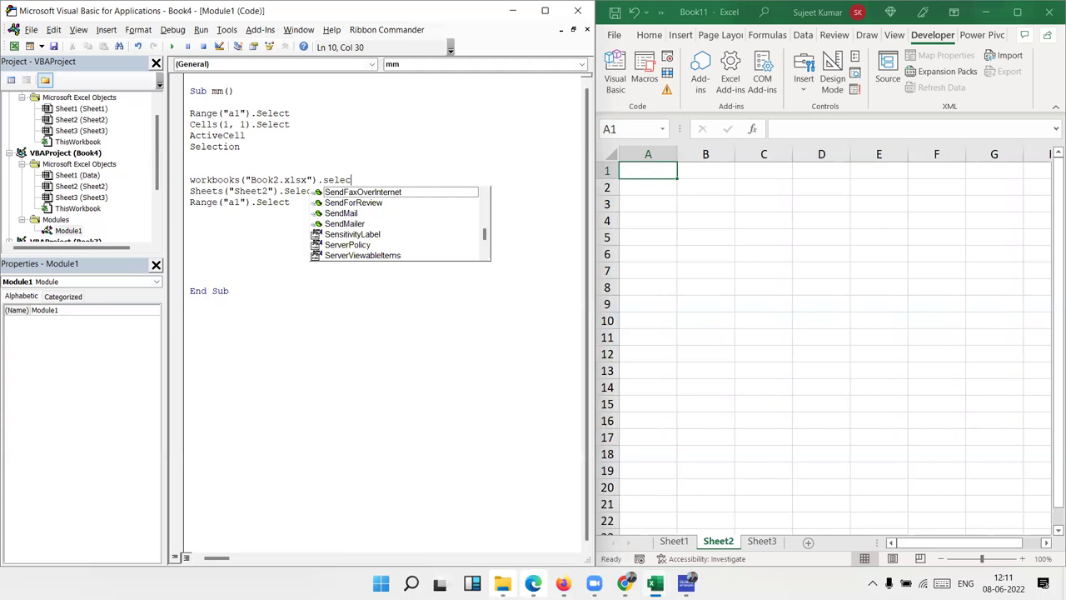
{"action": "key", "text": "BackSpace"}
{"action": "key", "text": "BackSpace"}
{"action": "key", "text": "BackSpace"}
{"action": "key", "text": "BackSpace"}
{"action": "key", "text": "BackSpace"}
{"action": "key", "text": "BackSpace"}
{"action": "type", "text": ".act"}
{"action": "key", "text": "Tab"}
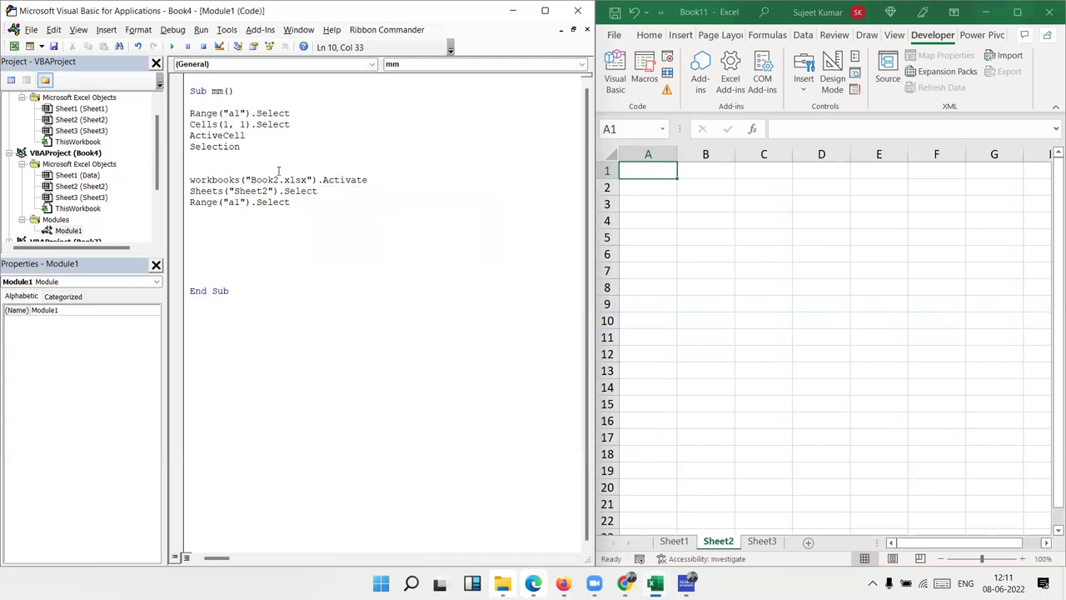
{"action": "left_click", "coordinate": [417, 206]}
Go to the WhatsApp Web tab in Chrome, choose a tab menu option, then Alt+Tab back
{"action": "left_click", "coordinate": [307, 237]}
{"action": "left_click", "coordinate": [624, 583]}
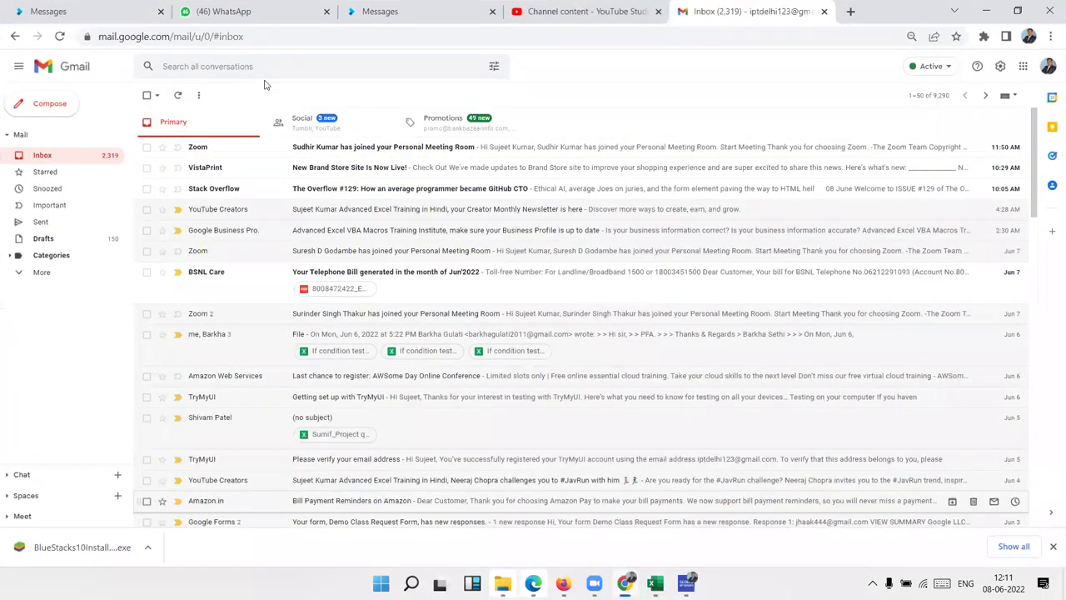
{"action": "left_click", "coordinate": [235, 15]}
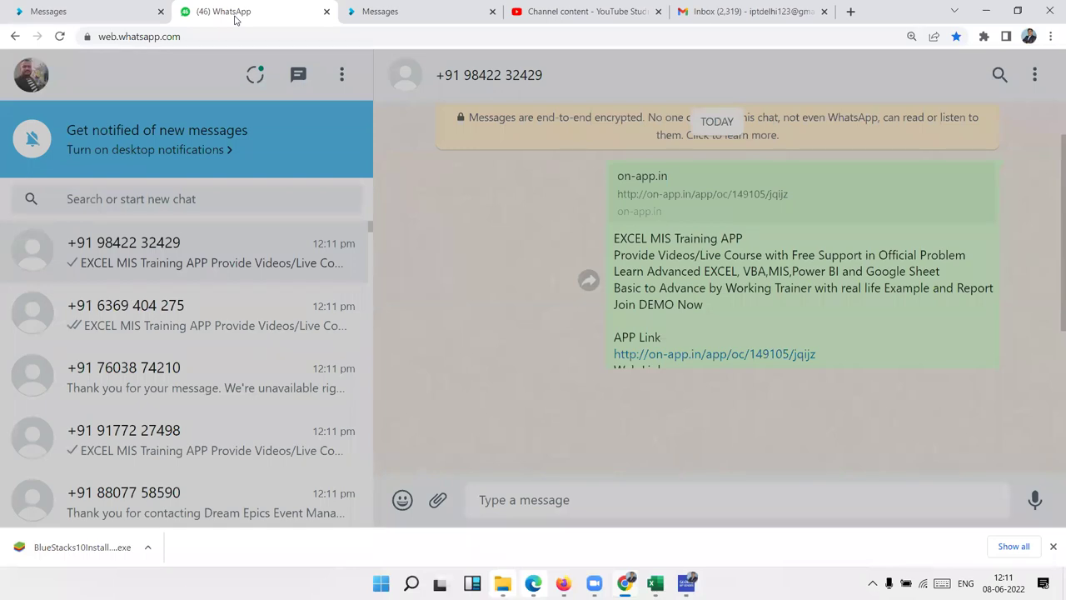
{"action": "right_click", "coordinate": [235, 20]}
{"action": "left_click", "coordinate": [410, 128]}
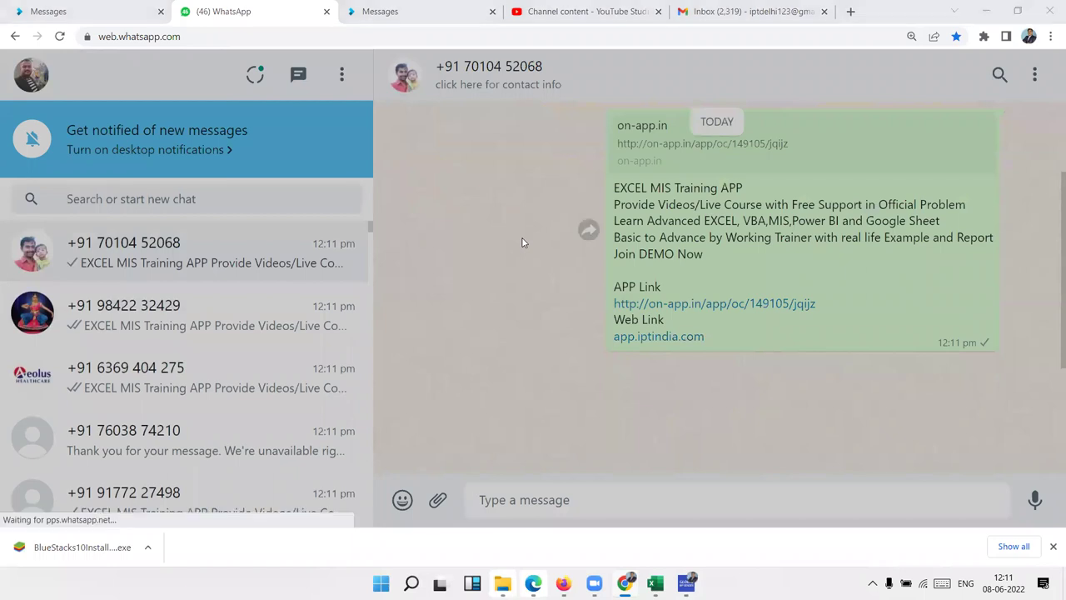
{"action": "key", "text": "alt+Tab"}
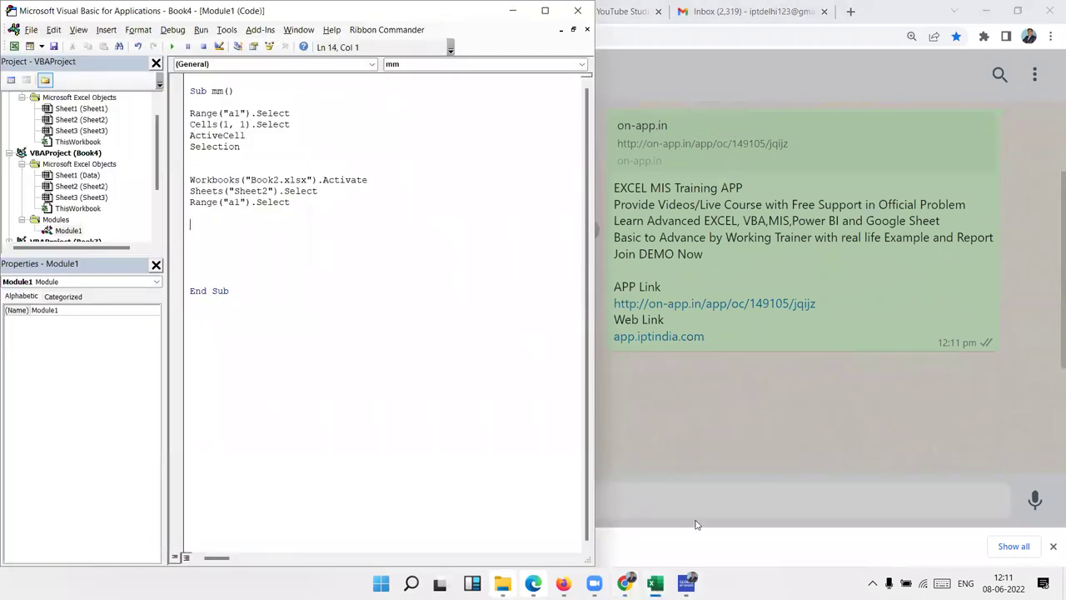
Bring Book11 forward, add a blank line before End Sub, and show Sheet1's data
{"action": "left_click", "coordinate": [655, 584]}
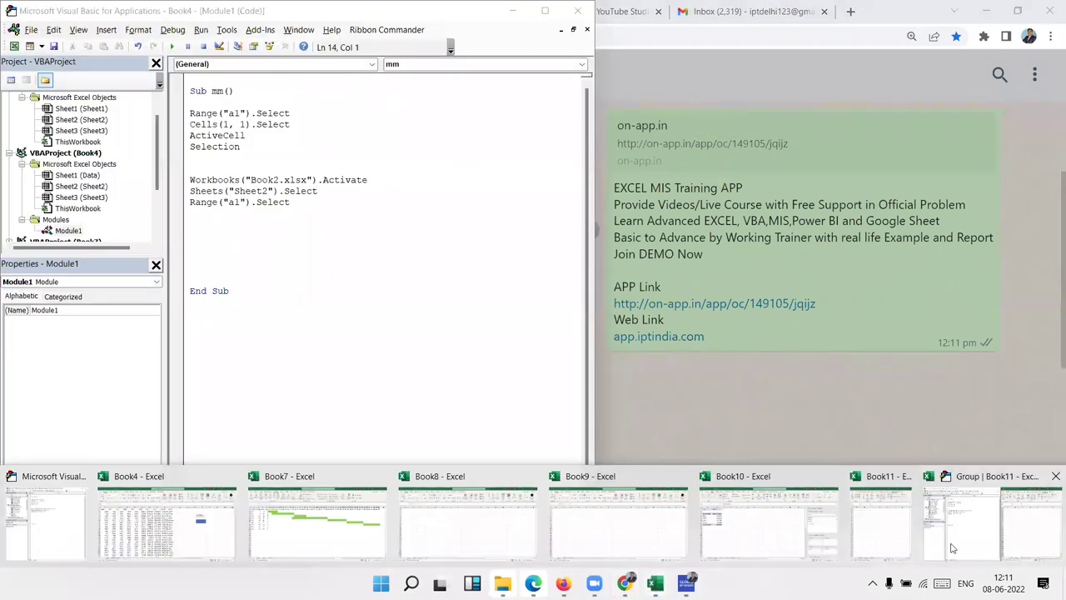
{"action": "left_click", "coordinate": [977, 545]}
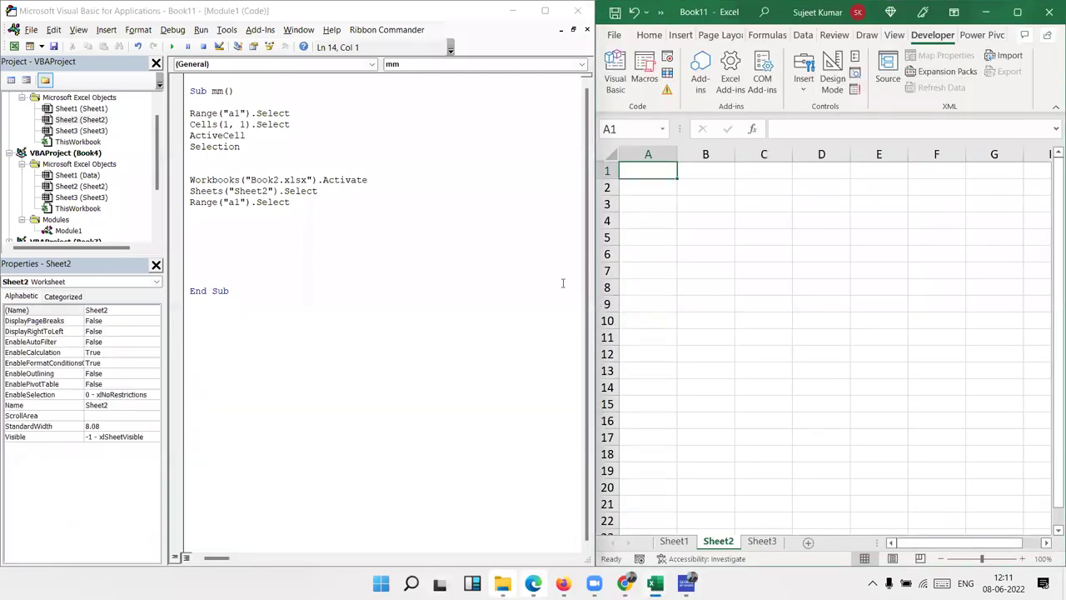
{"action": "left_click", "coordinate": [262, 240]}
{"action": "key", "text": "Return"}
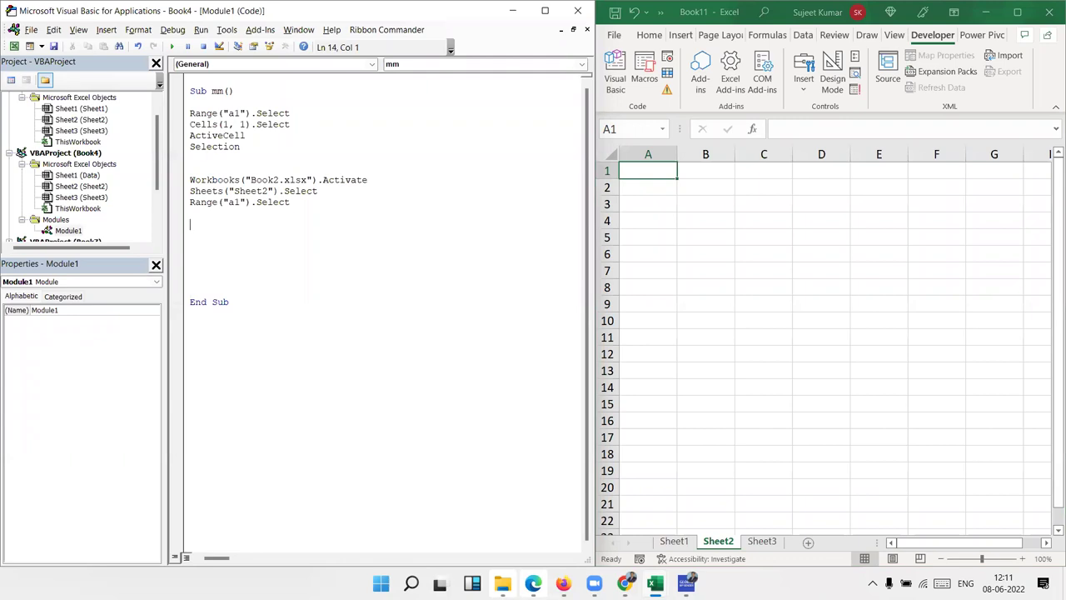
{"action": "left_click", "coordinate": [679, 540]}
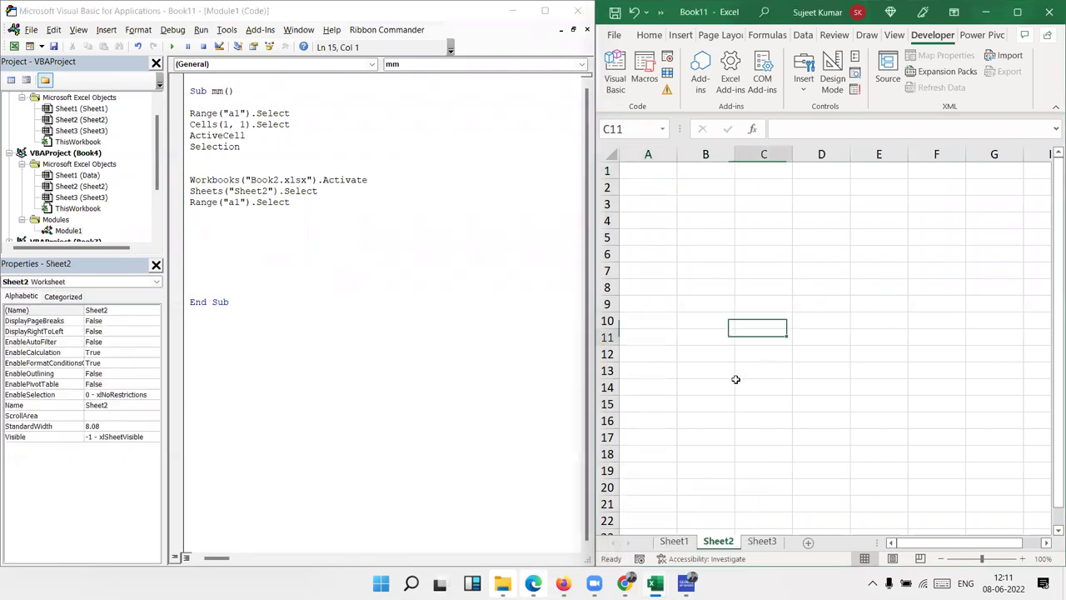
{"action": "mouse_move", "coordinate": [931, 542]}
{"action": "left_mouse_down"}
{"action": "mouse_move", "coordinate": [1006, 556]}
{"action": "mouse_move", "coordinate": [855, 556]}
{"action": "left_mouse_up"}
Add the Range("A1:J17").Select line to Sub mm
{"action": "left_click", "coordinate": [221, 234]}
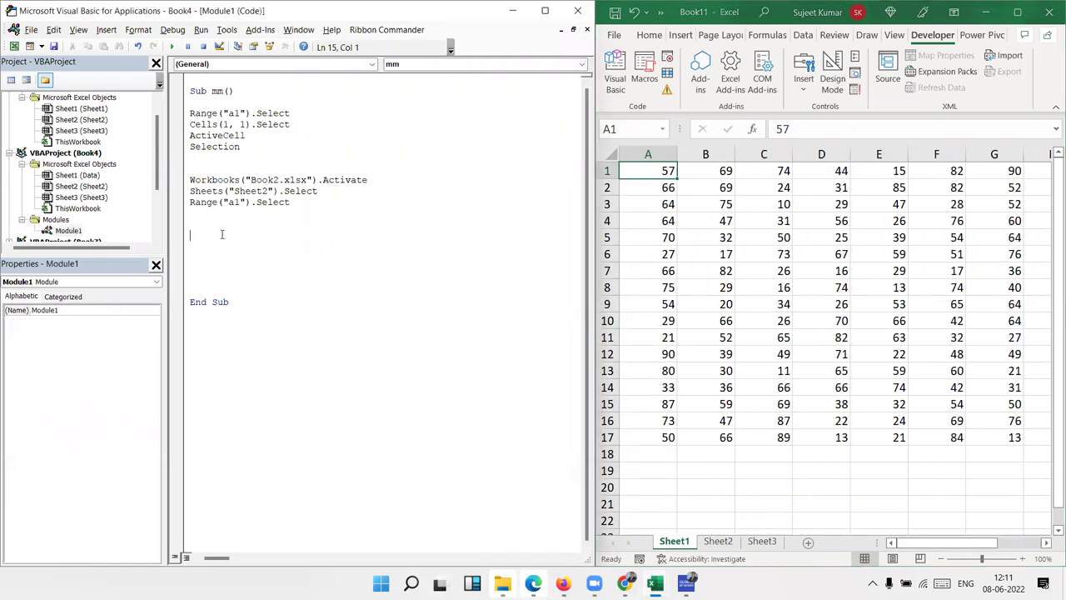
{"action": "type", "text": "range"}
{"action": "type", "text": "(\""}
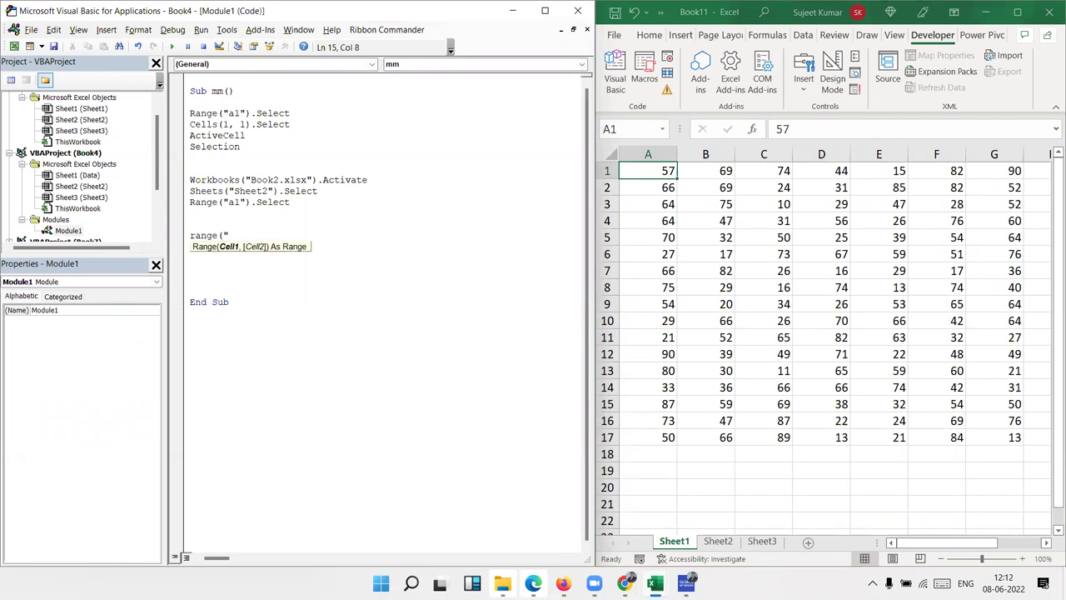
{"action": "type", "text": "A1:J"}
{"action": "type", "text": "17\").sel"}
{"action": "key", "text": "Return"}
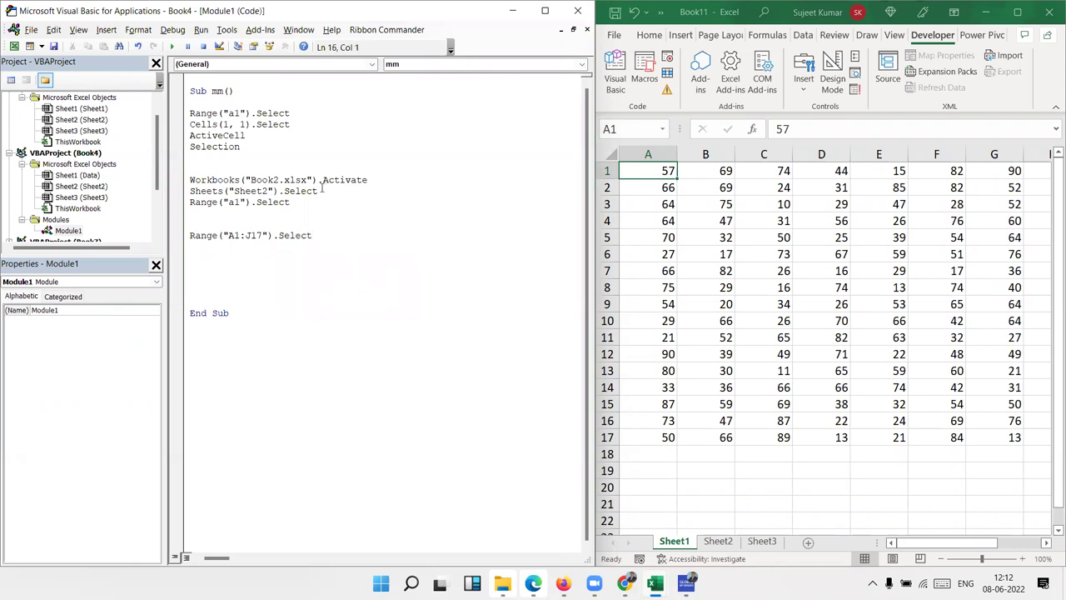
Start a SUM of C9:D17 in cell C19, then cancel it with Esc
{"action": "left_click", "coordinate": [760, 473]}
{"action": "type", "text": "=sum"}
{"action": "key", "text": "Tab"}
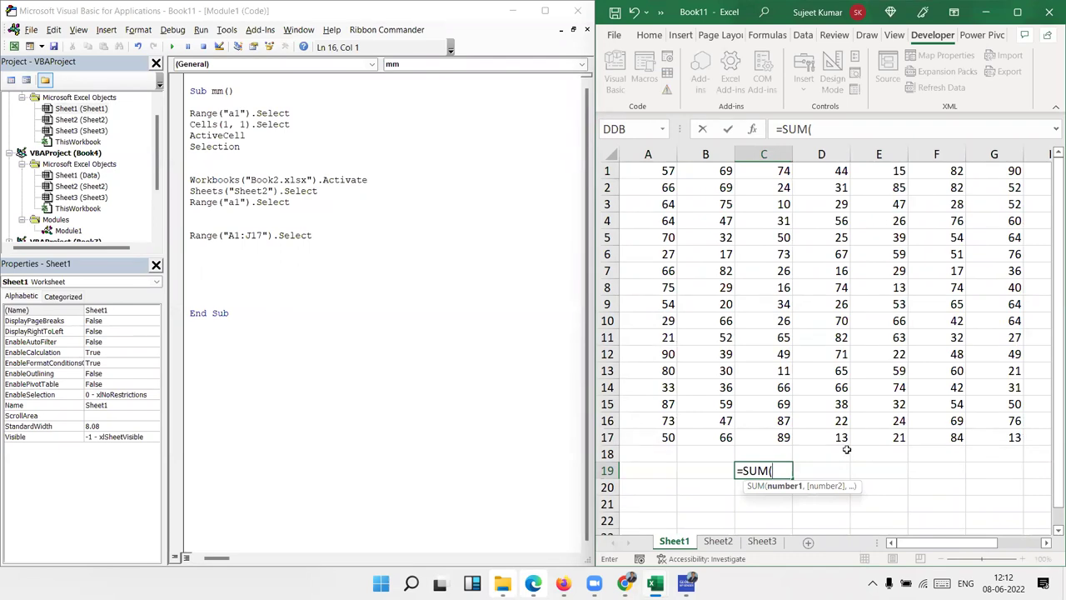
{"action": "left_click_drag", "start_coordinate": [842, 437], "coordinate": [758, 307]}
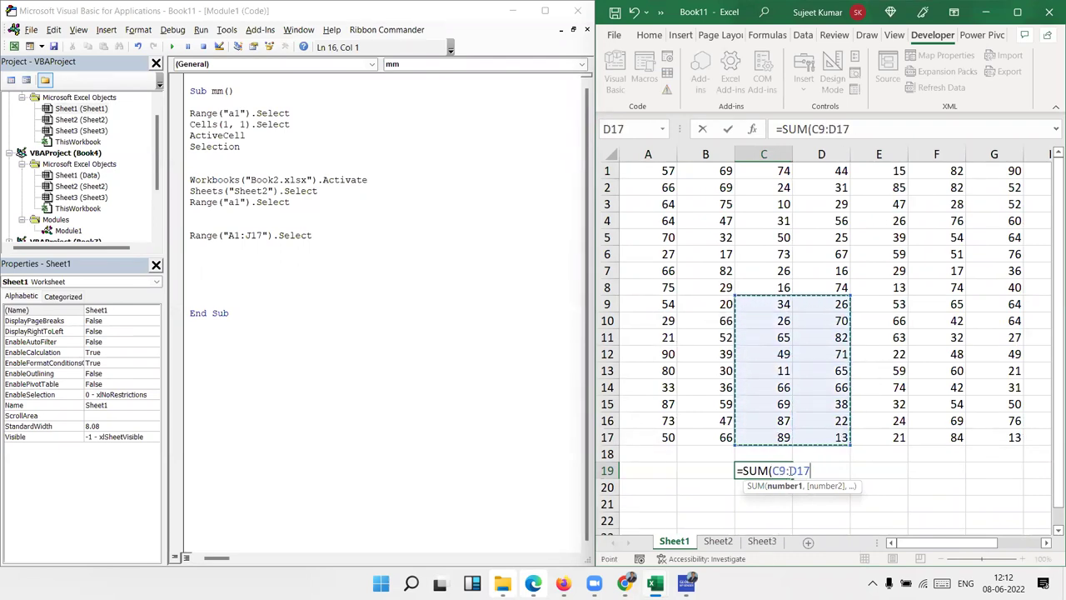
{"action": "key", "text": "Escape"}
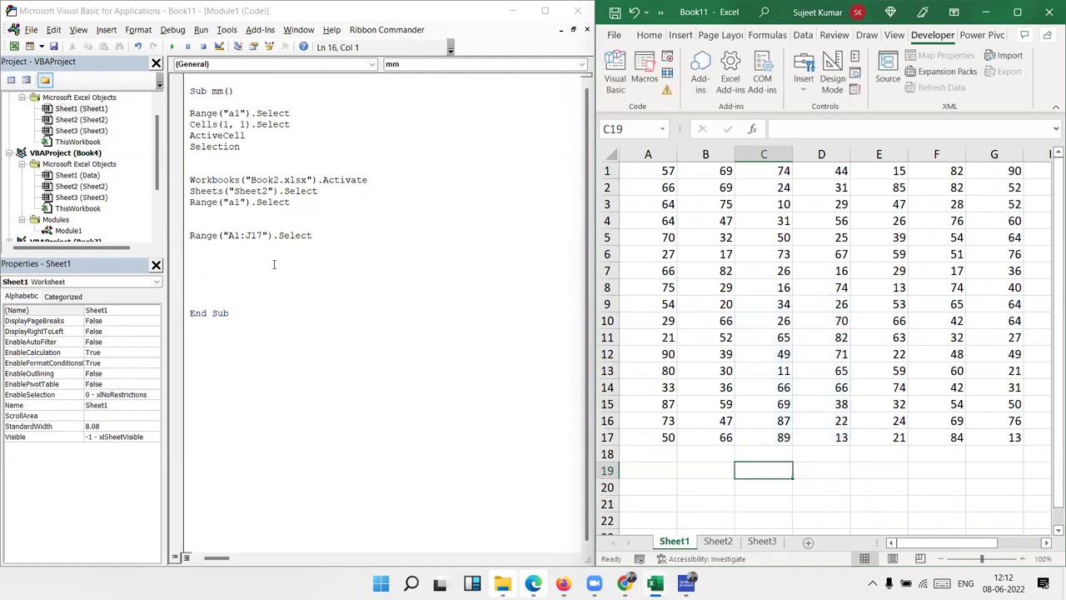
Add the Range("A1", "J17").Select line on line 16
{"action": "left_click", "coordinate": [210, 247]}
{"action": "type", "text": "range(\"A1\",\"J17\").se"}
{"action": "key", "text": "Return"}
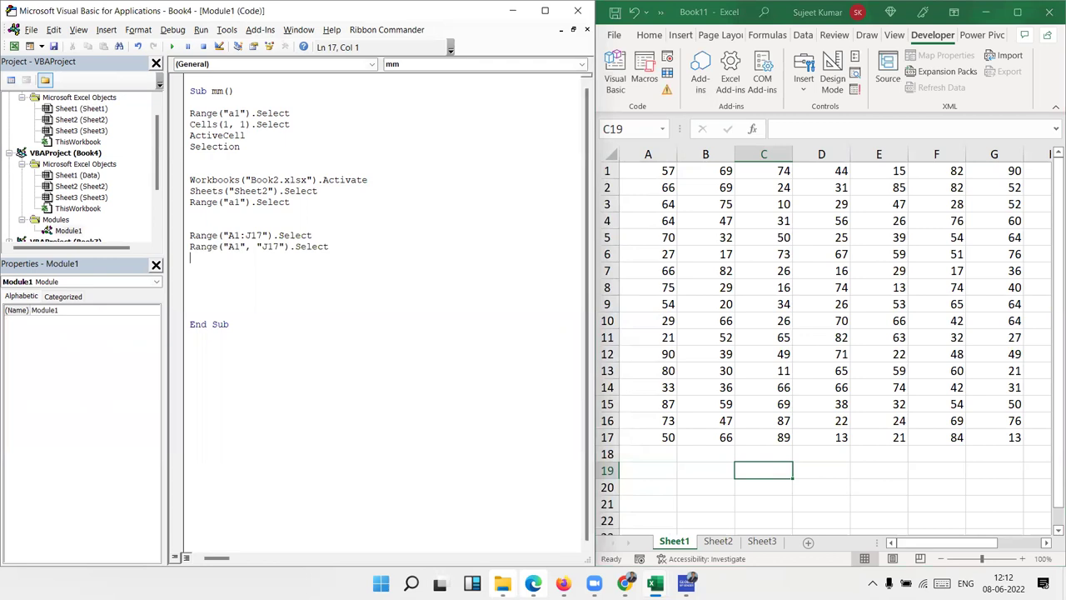
Highlight both Range lines, add two blank lines before End Sub, then Ctrl+A the data from C3
{"action": "left_click", "coordinate": [190, 236]}
{"action": "key", "text": "shift+Down"}
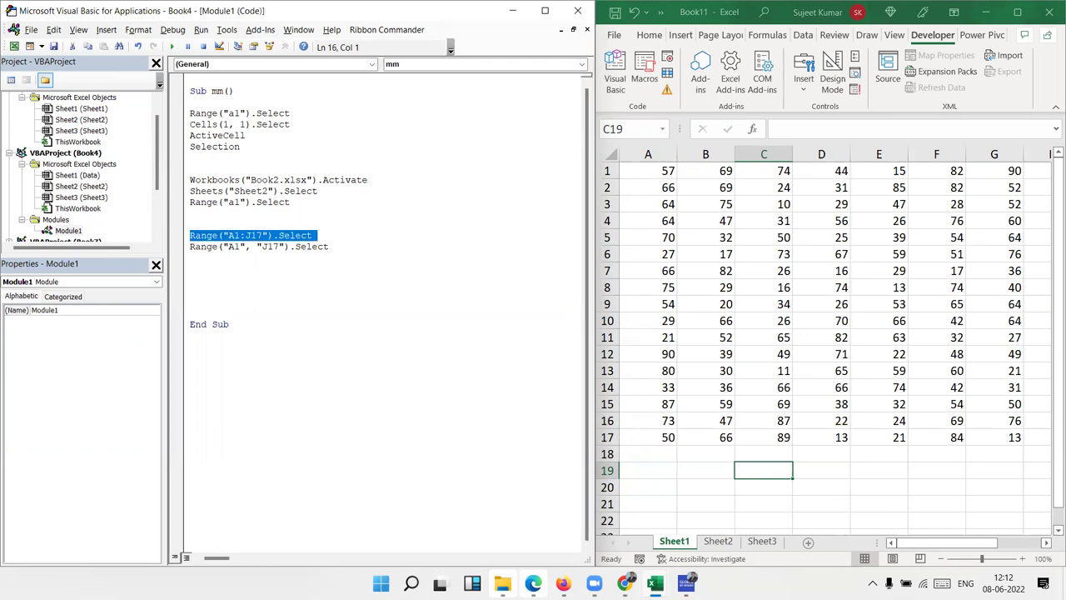
{"action": "left_click", "coordinate": [190, 247]}
{"action": "key", "text": "shift+Down"}
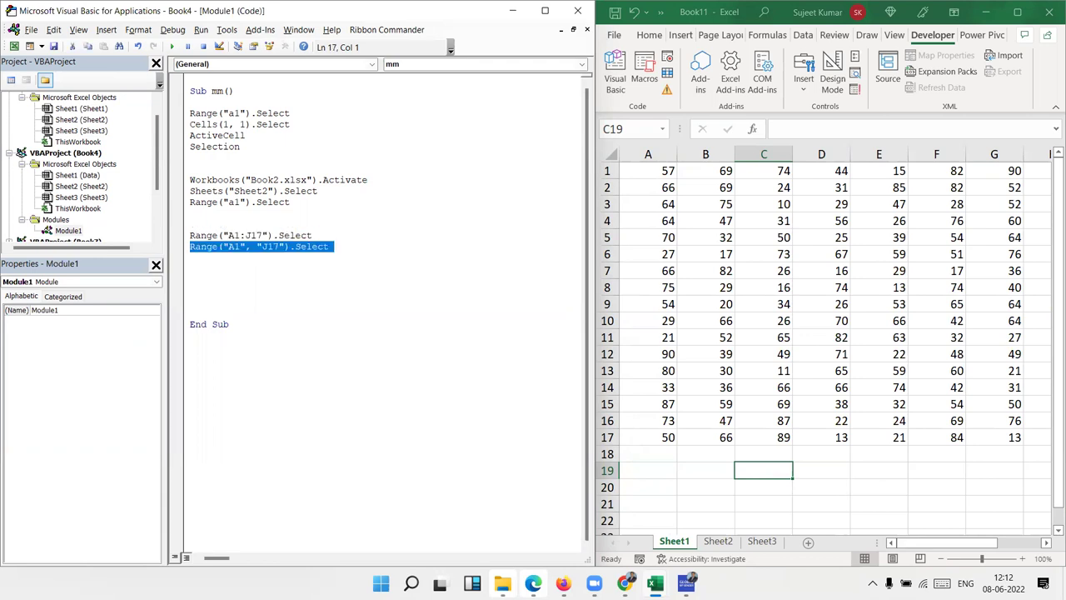
{"action": "key", "text": "Down"}
{"action": "key", "text": "Return"}
{"action": "key", "text": "Return"}
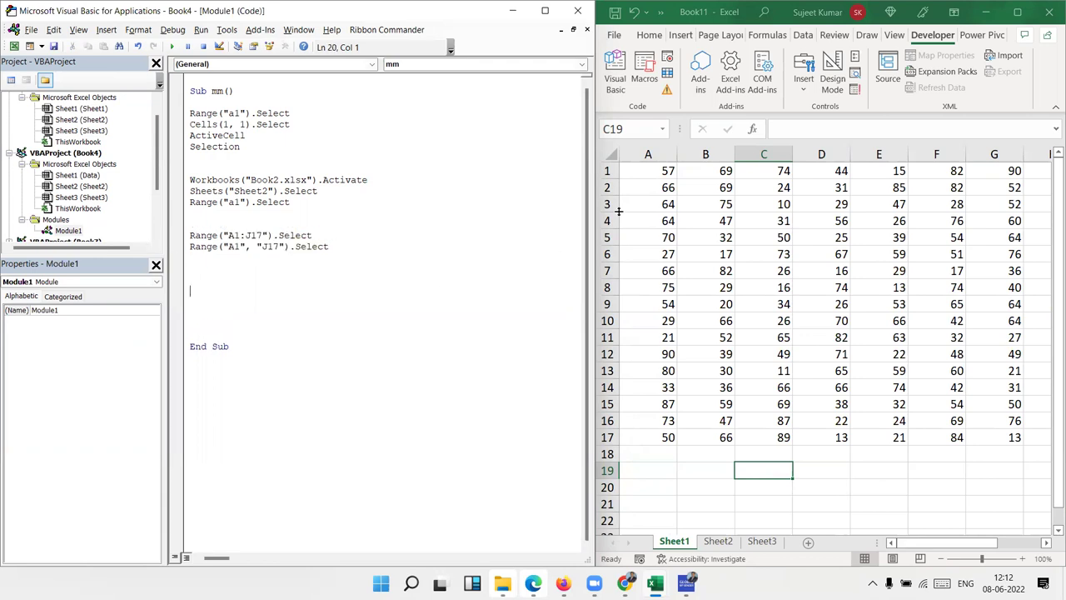
{"action": "left_click", "coordinate": [747, 204]}
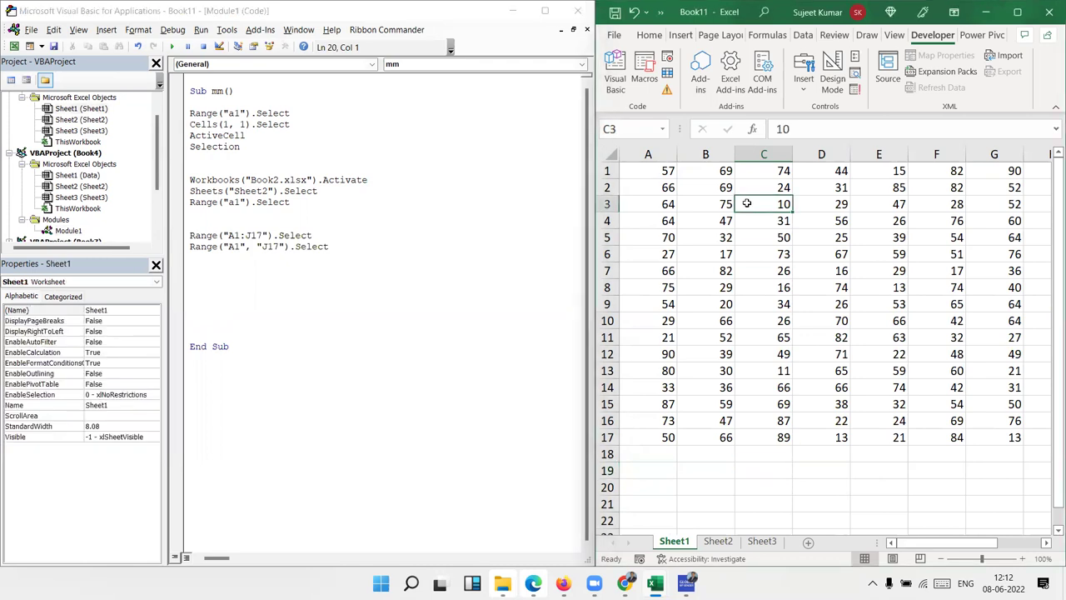
{"action": "key", "text": "ctrl+a"}
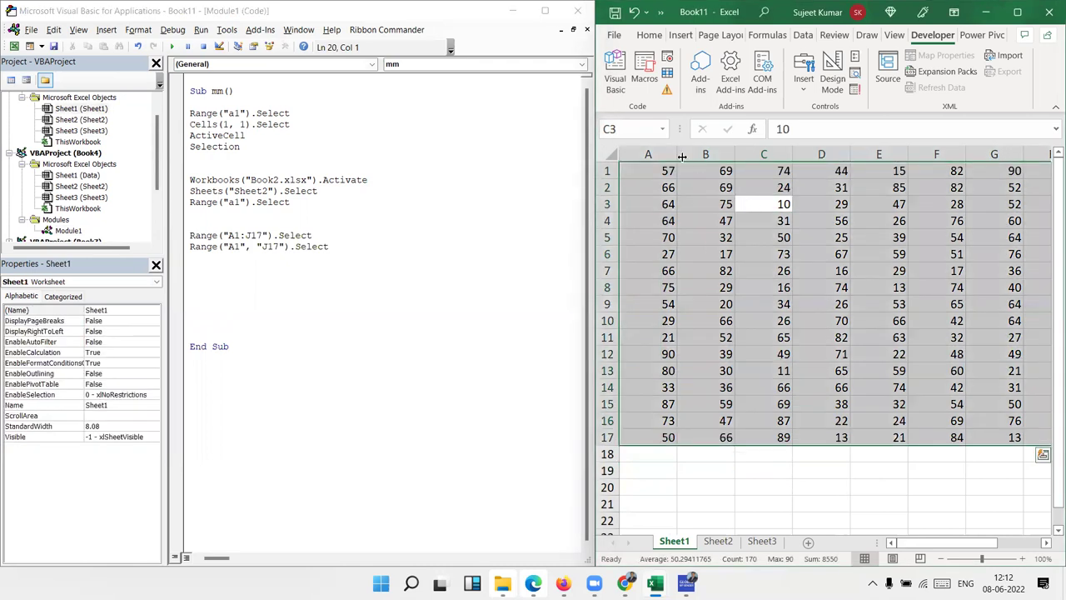
Select the data's current region via Find & Select > Go To Special > Current region
{"action": "left_click", "coordinate": [649, 35]}
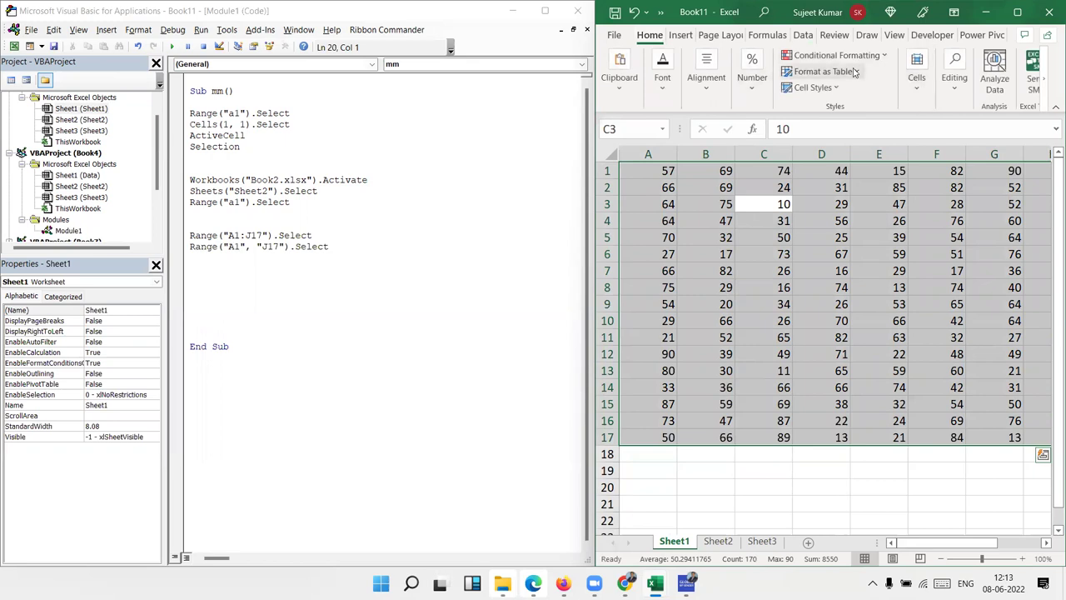
{"action": "left_click", "coordinate": [917, 84]}
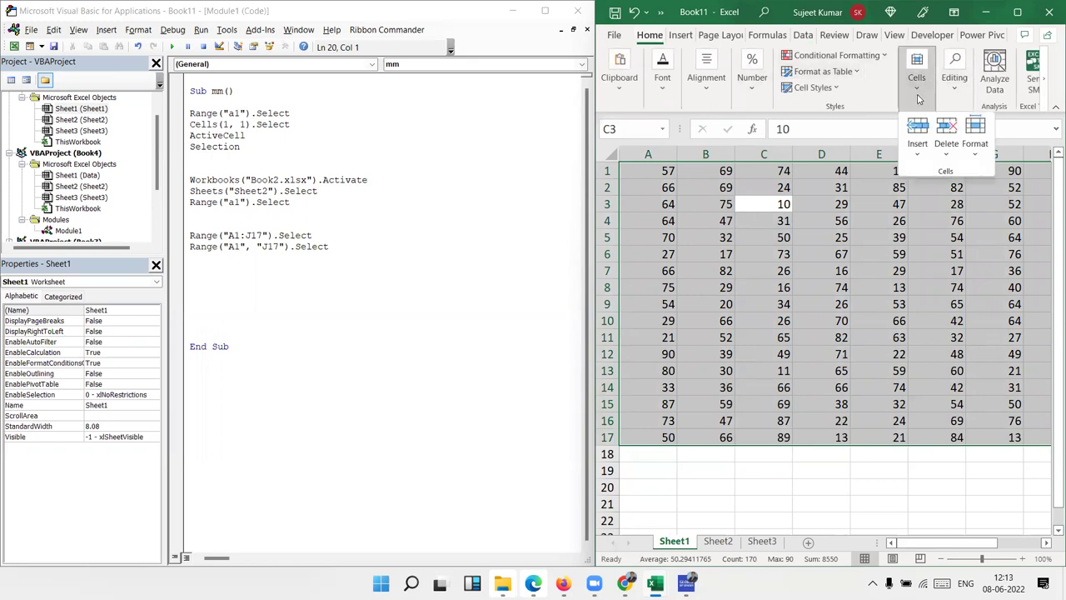
{"action": "left_click", "coordinate": [962, 96]}
{"action": "left_click", "coordinate": [1034, 155]}
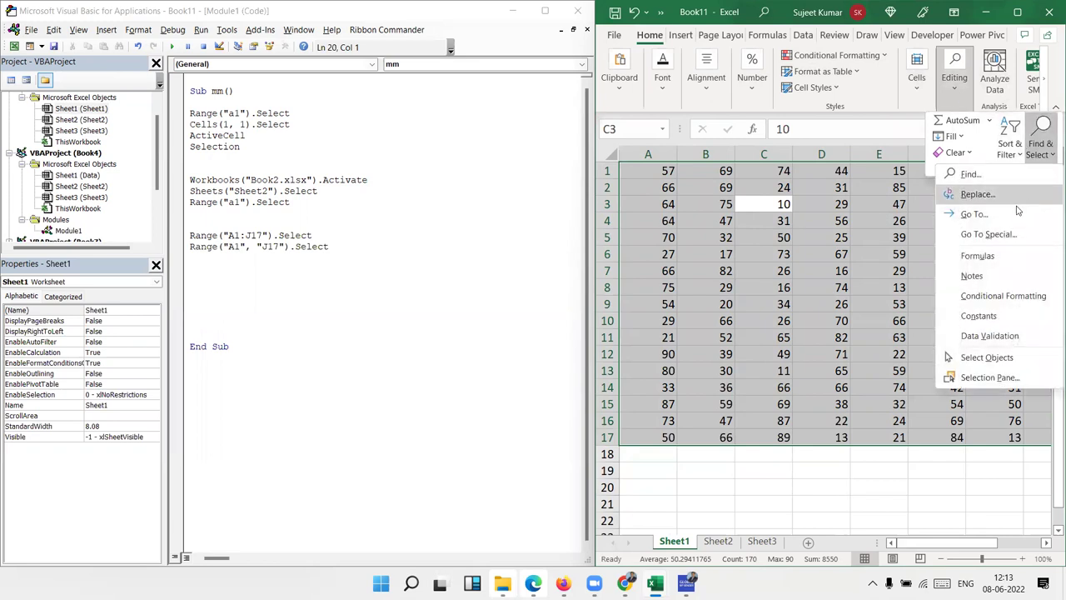
{"action": "left_click", "coordinate": [991, 235]}
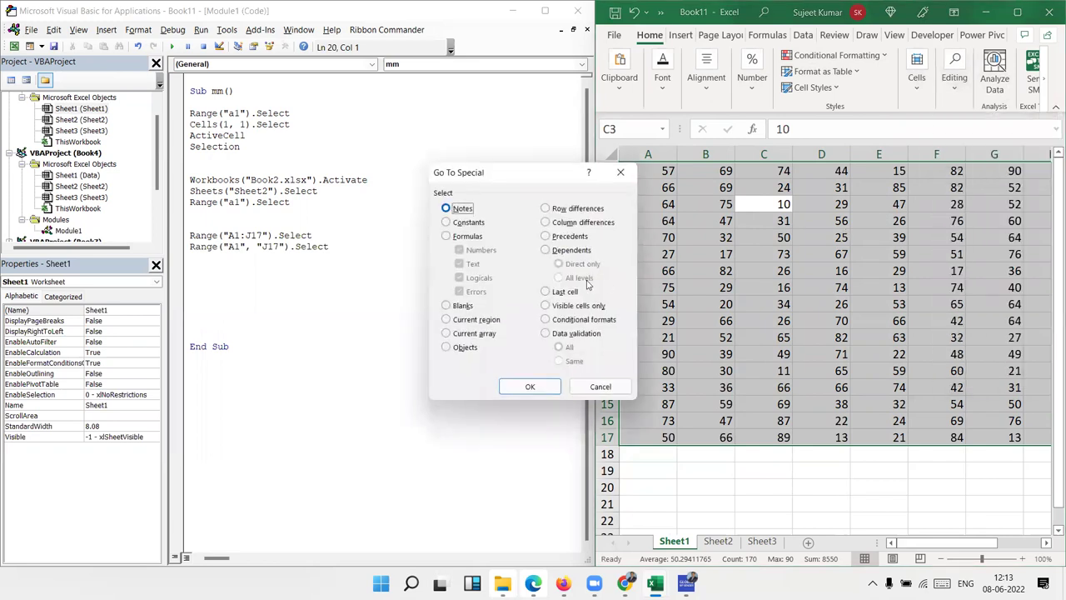
{"action": "left_click", "coordinate": [464, 321]}
{"action": "key", "text": "Return"}
{"action": "left_click", "coordinate": [230, 267]}
Write Range("A1").CurrentRegion.Select on line 18, replacing an accidental CurrentArray completion
{"action": "type", "text": "range"}
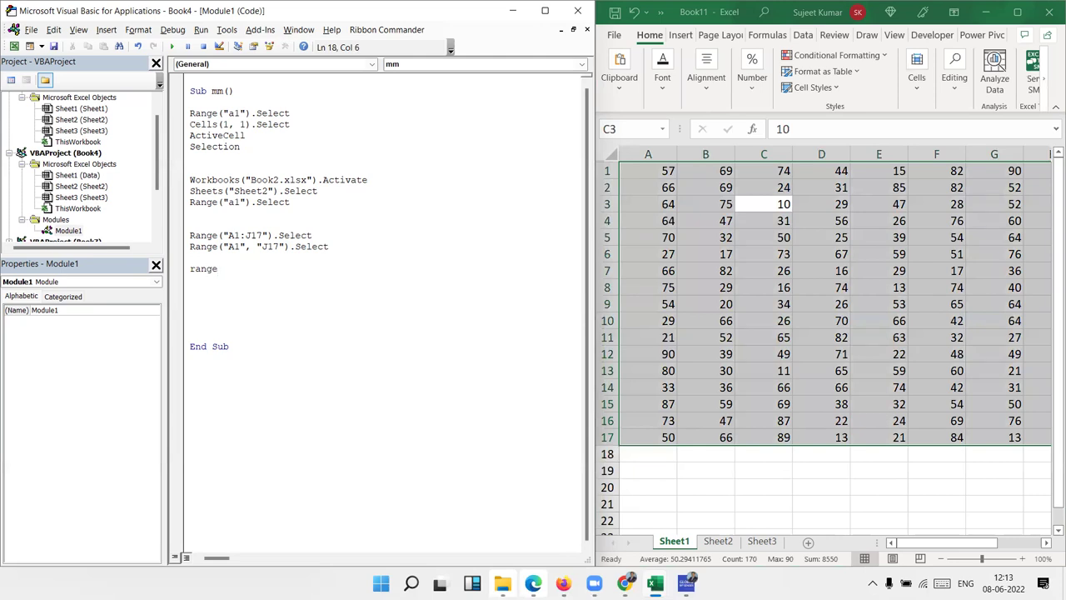
{"action": "type", "text": "(\""}
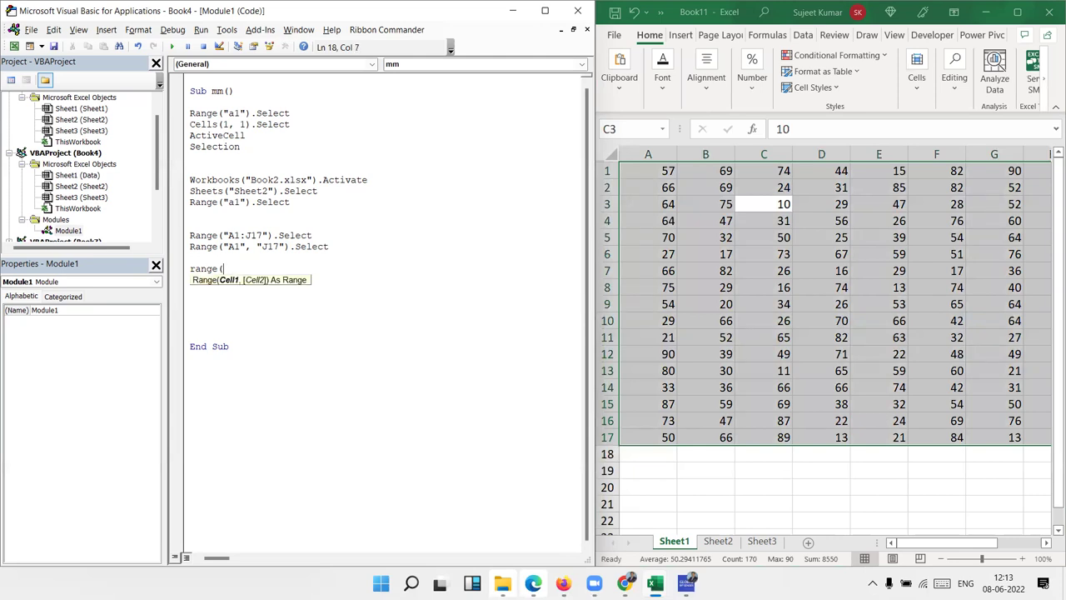
{"action": "type", "text": "A1"}
{"action": "type", "text": "\")."}
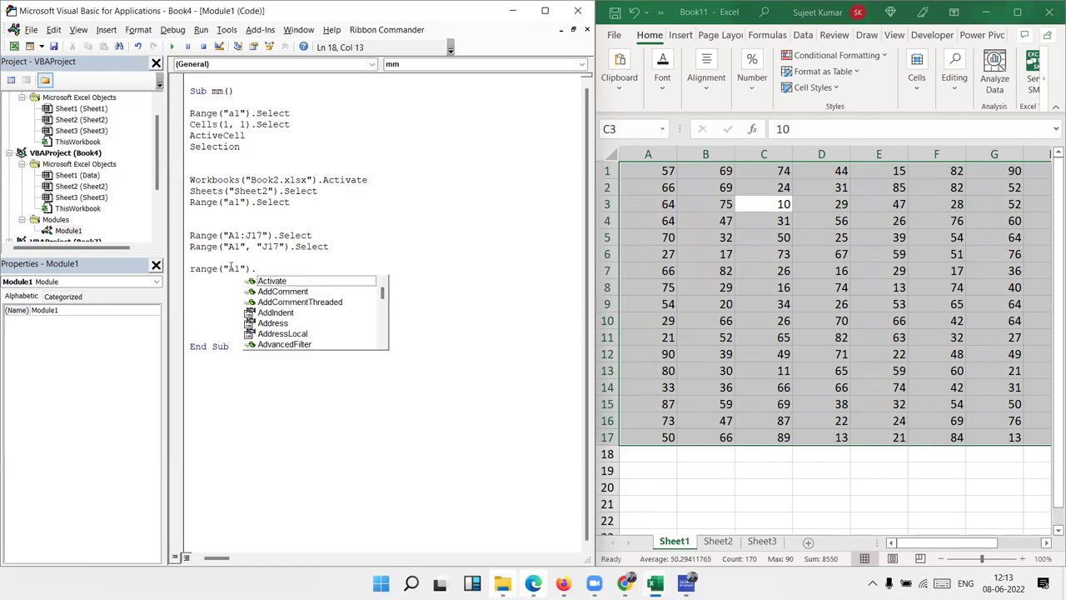
{"action": "type", "text": "cu"}
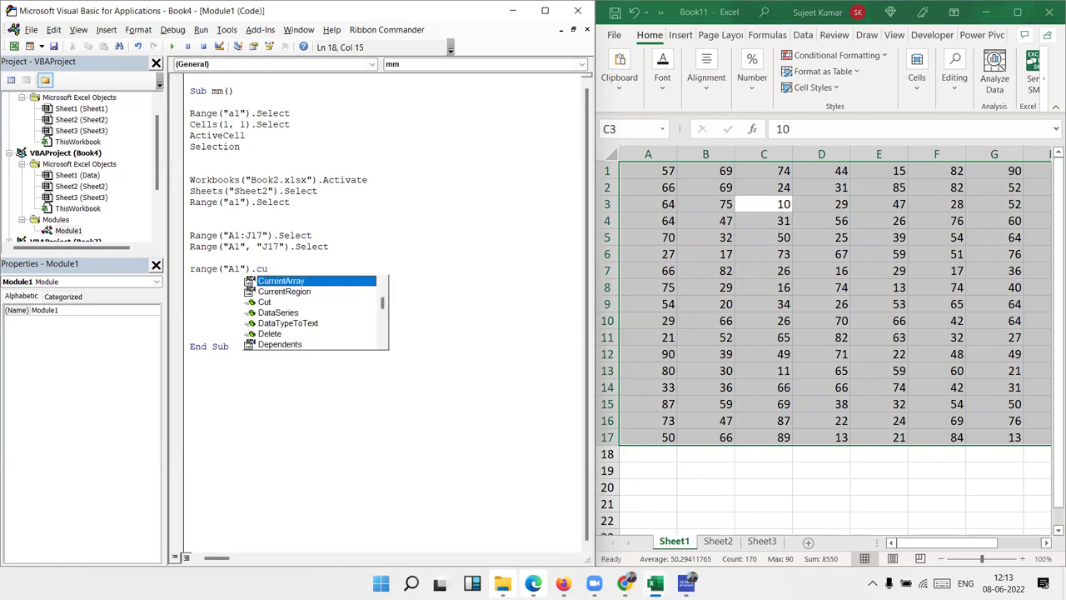
{"action": "key", "text": "Tab"}
{"action": "key", "text": "BackSpace"}
{"action": "key", "text": "BackSpace"}
{"action": "key", "text": "BackSpace"}
{"action": "key", "text": "BackSpace"}
{"action": "key", "text": "BackSpace"}
{"action": "key", "text": "BackSpace"}
{"action": "key", "text": "BackSpace"}
{"action": "key", "text": "BackSpace"}
{"action": "key", "text": "BackSpace"}
{"action": "key", "text": "BackSpace"}
{"action": "type", "text": ".cu"}
{"action": "key", "text": "Tab"}
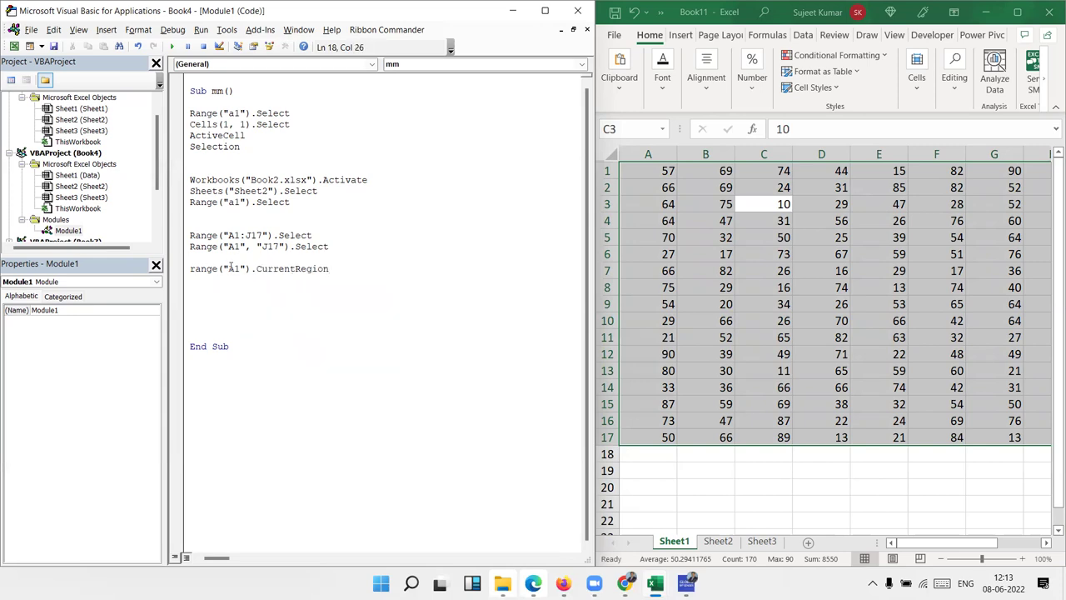
{"action": "type", "text": ".s"}
{"action": "type", "text": "e"}
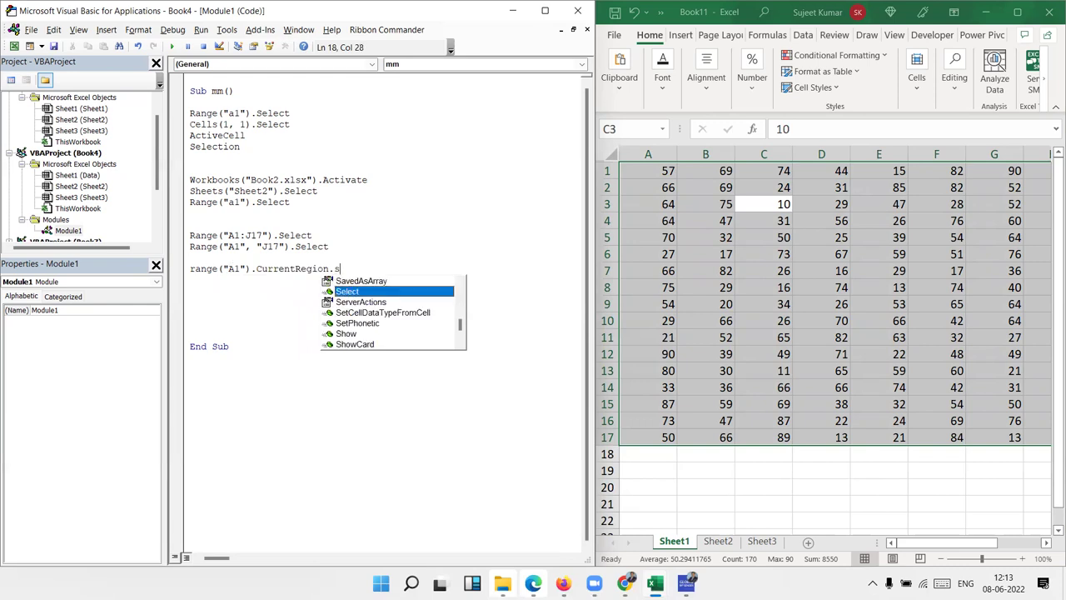
{"action": "key", "text": "Tab"}
{"action": "key", "text": "Return"}
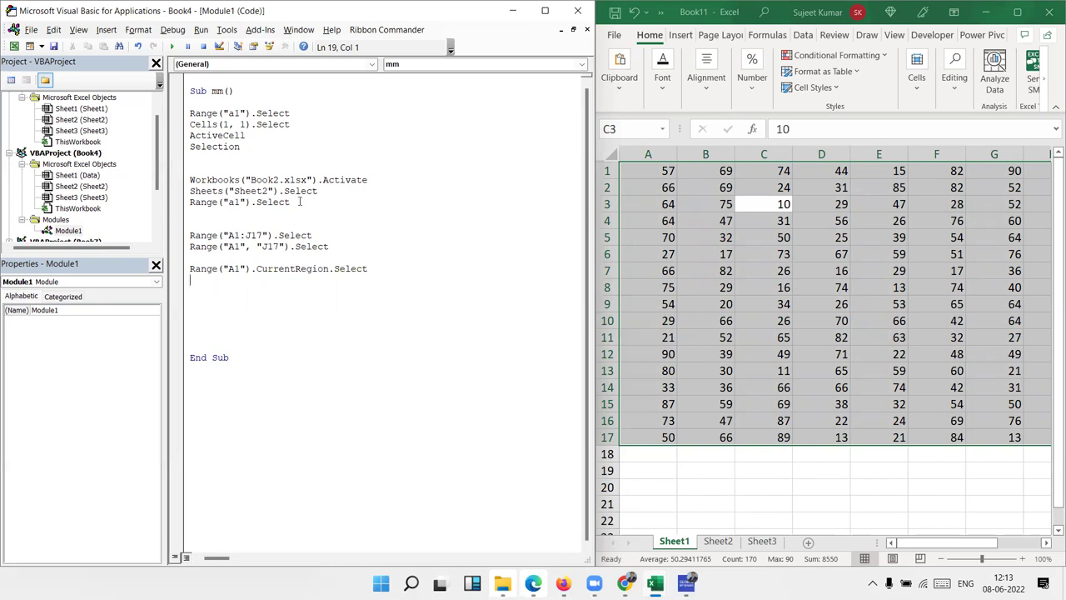
{"action": "left_click", "coordinate": [738, 218]}
{"action": "key", "text": "ctrl+a"}
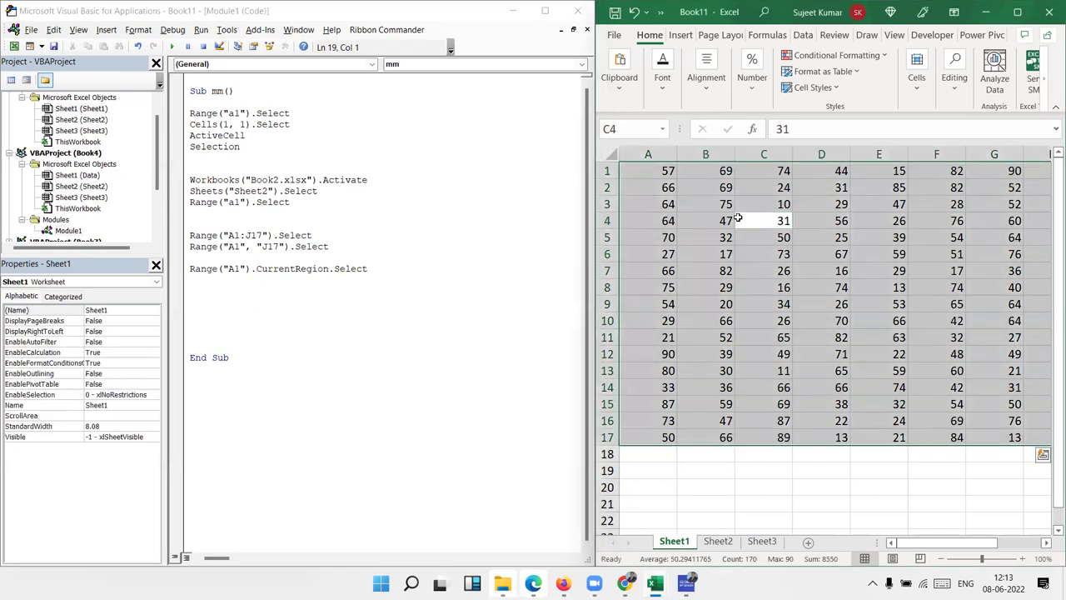
{"action": "left_click", "coordinate": [888, 233]}
{"action": "left_click", "coordinate": [876, 154]}
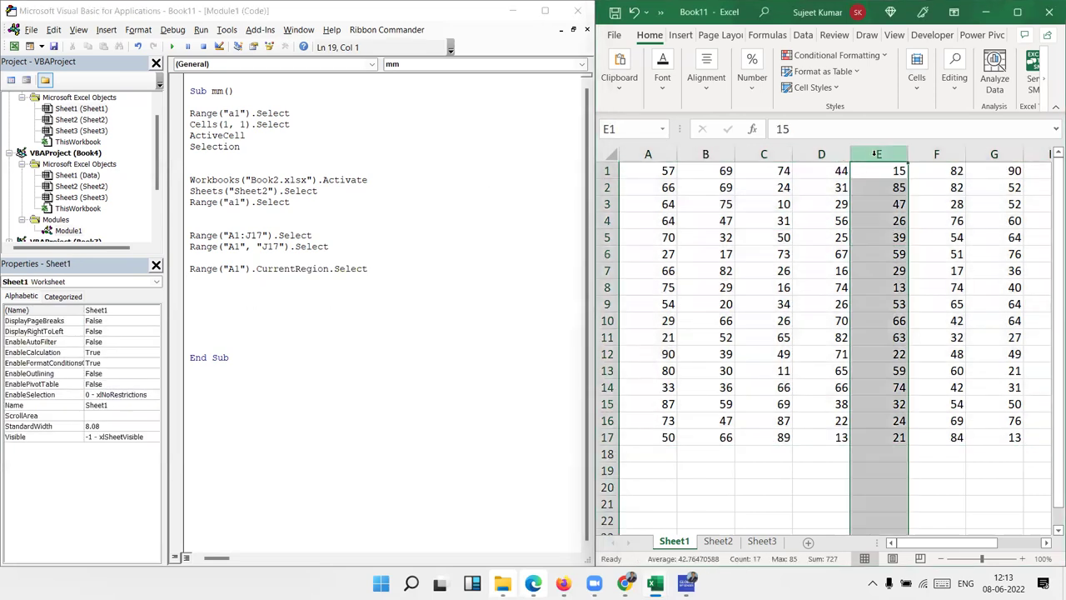
{"action": "key", "text": "ctrl+shift+equal"}
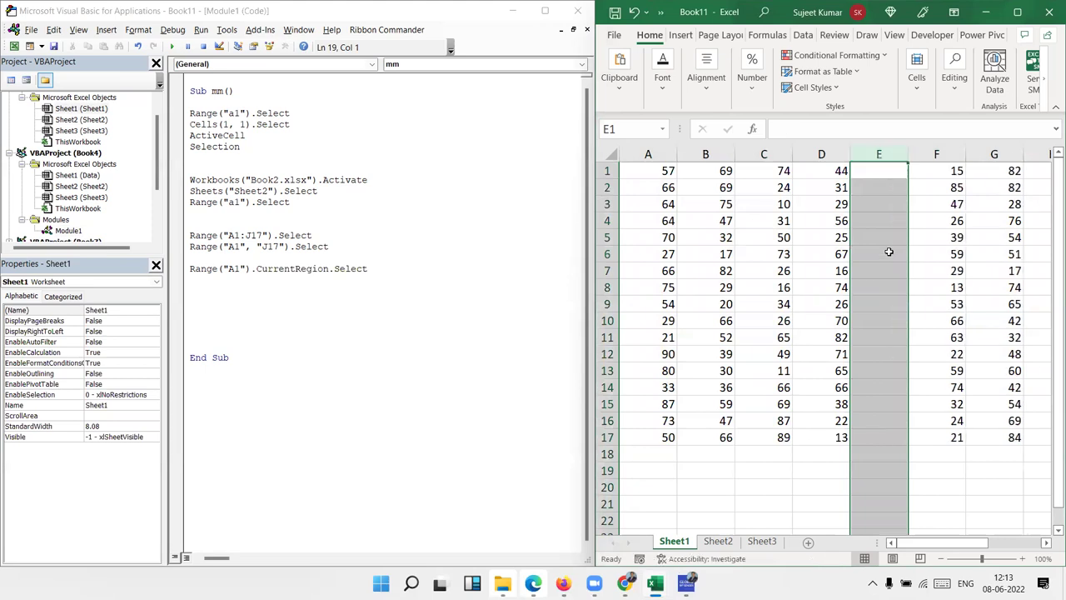
{"action": "left_click", "coordinate": [888, 252]}
{"action": "left_click", "coordinate": [689, 219]}
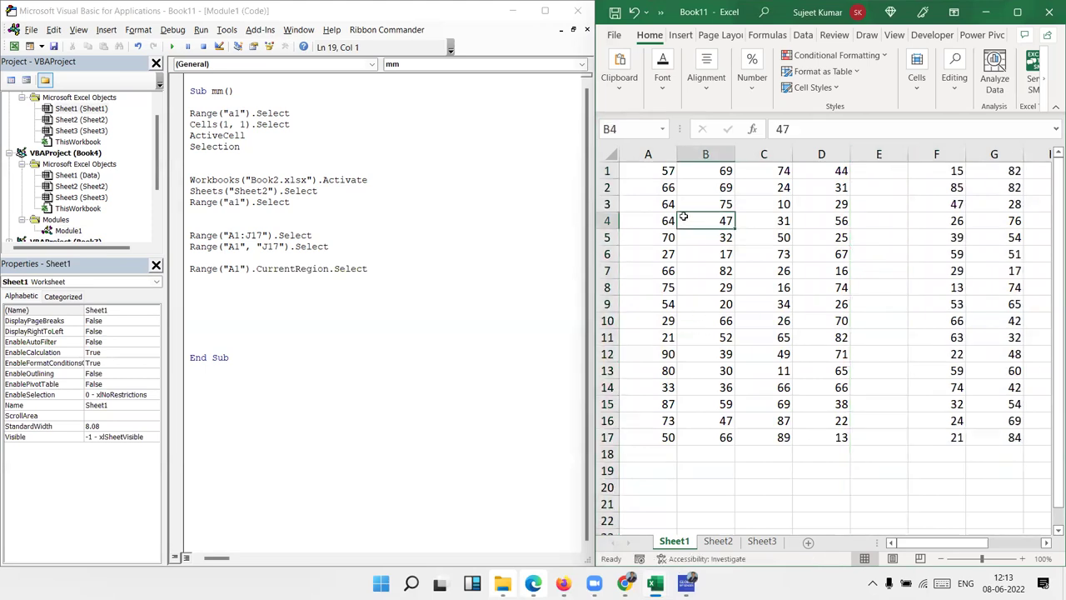
{"action": "key", "text": "ctrl+a"}
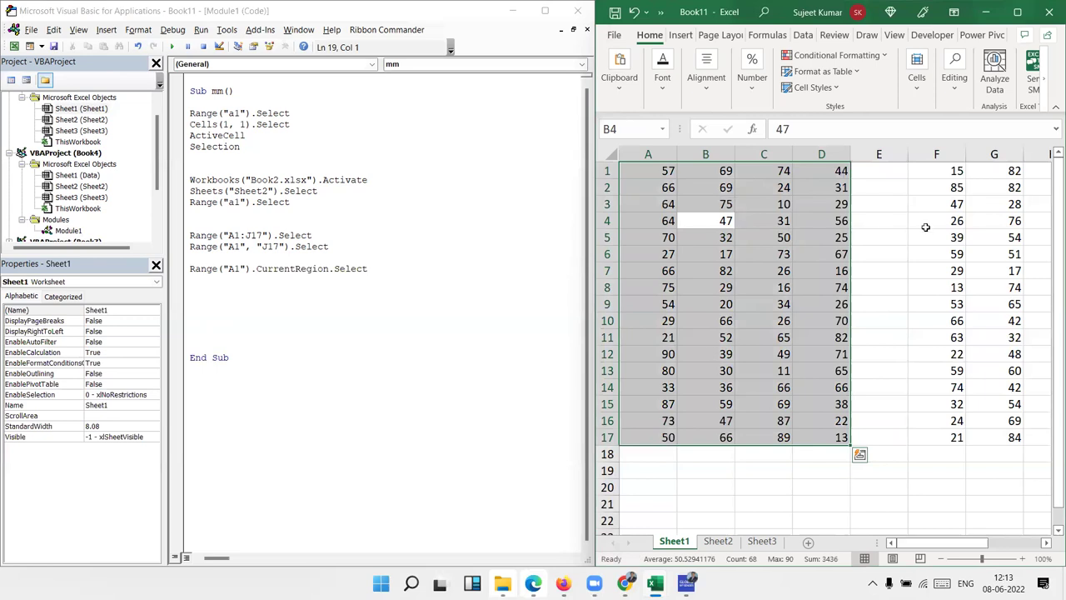
{"action": "left_click", "coordinate": [937, 226]}
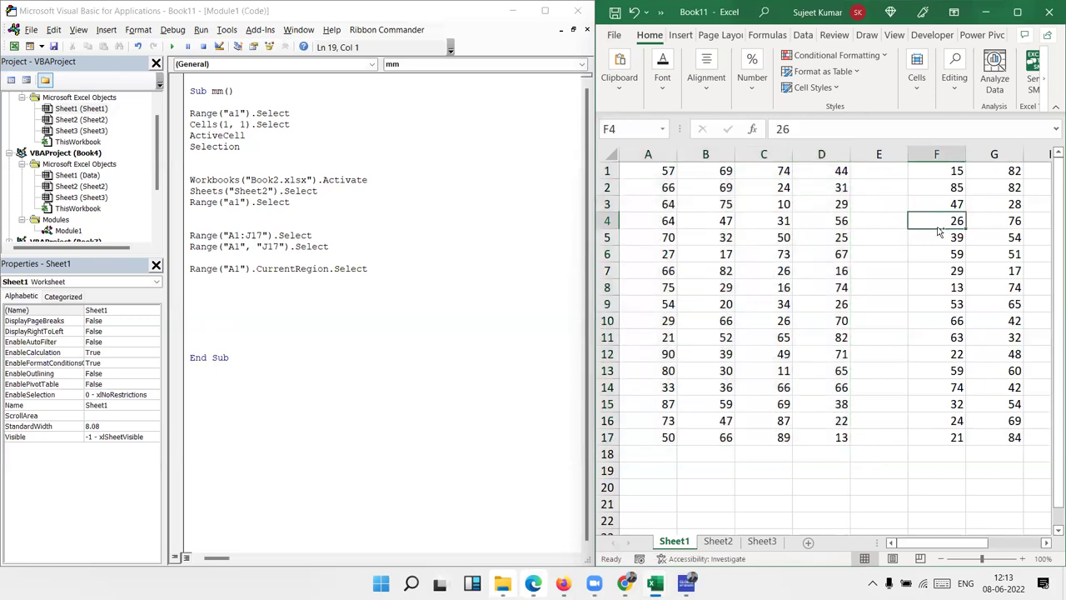
{"action": "key", "text": "ctrl+z"}
{"action": "left_click", "coordinate": [700, 188]}
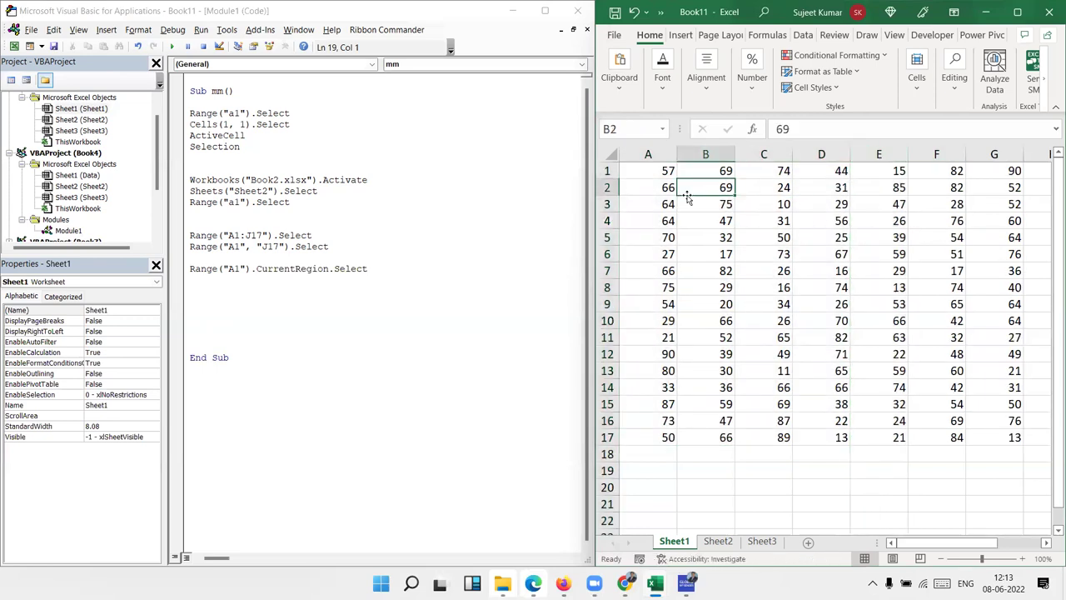
{"action": "left_click", "coordinate": [314, 310]}
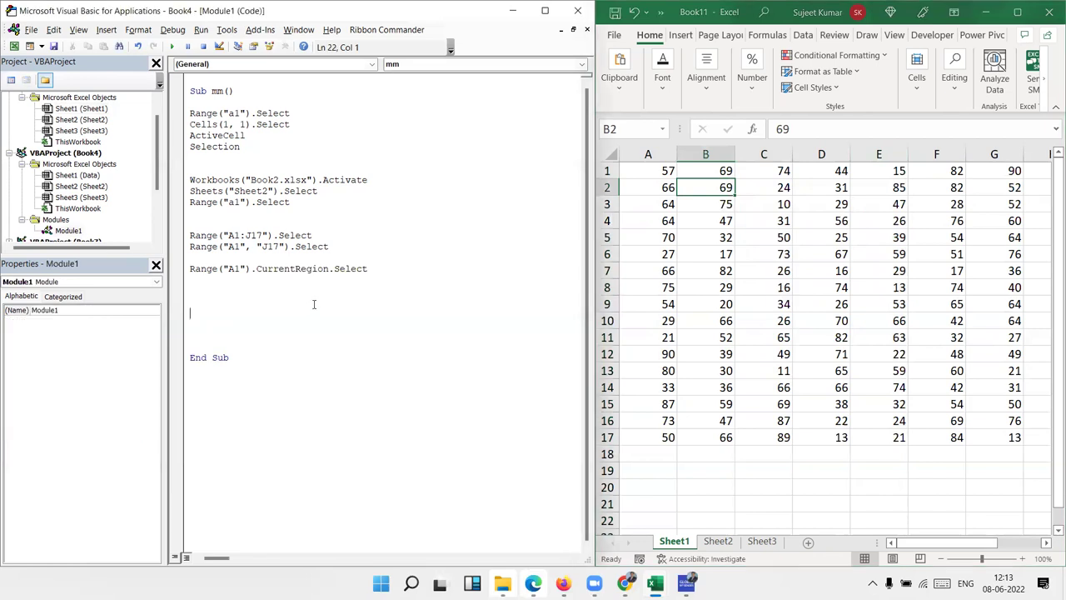
{"action": "left_click", "coordinate": [686, 177]}
{"action": "key", "text": "Left"}
{"action": "key", "text": "Up"}
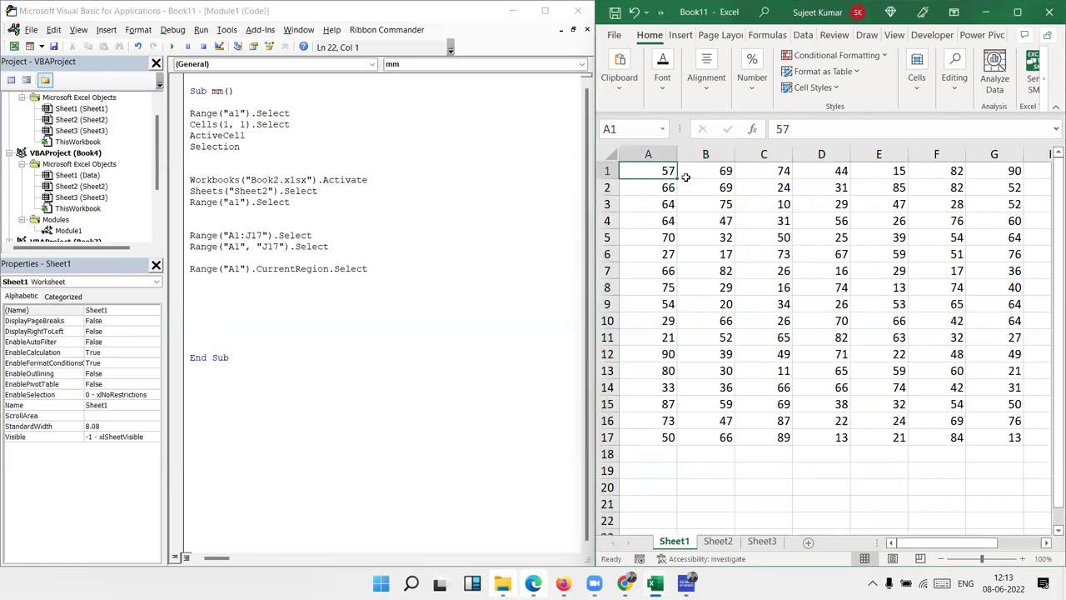
{"action": "key", "text": "ctrl+Down"}
{"action": "key", "text": "ctrl+Up"}
{"action": "left_click", "coordinate": [218, 299]}
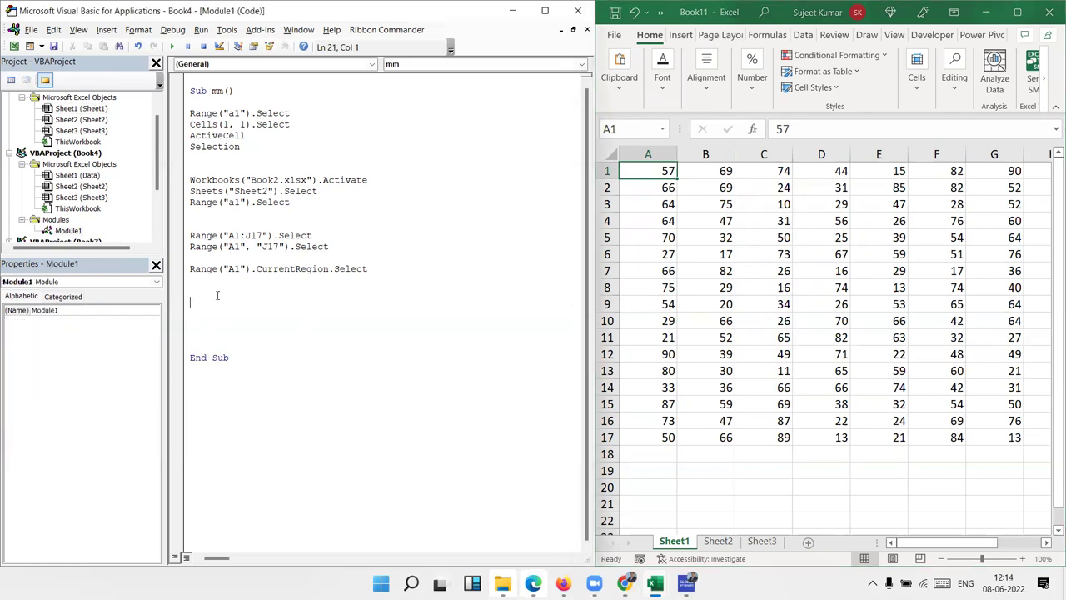
Write Range("C1,D1,F1").Copy before End Sub, fixing typos, then select C1 on the worksheet
{"action": "type", "text": "range"}
{"action": "type", "text": "(\"C"}
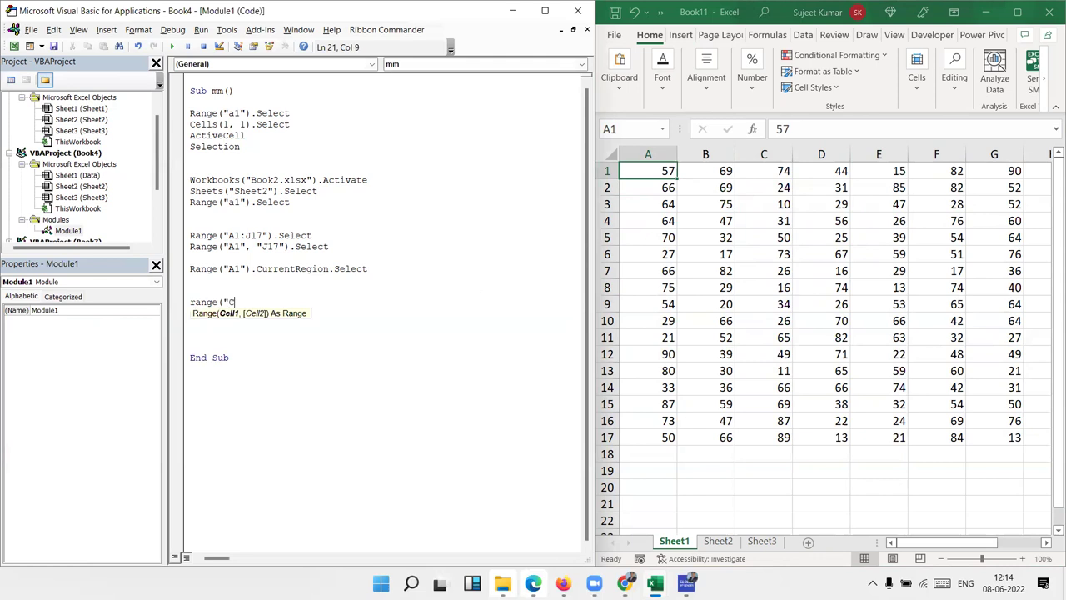
{"action": "type", "text": "1,D1<"}
{"action": "key", "text": "BackSpace"}
{"action": "type", "text": ",F"}
{"action": "type", "text": "1\")"}
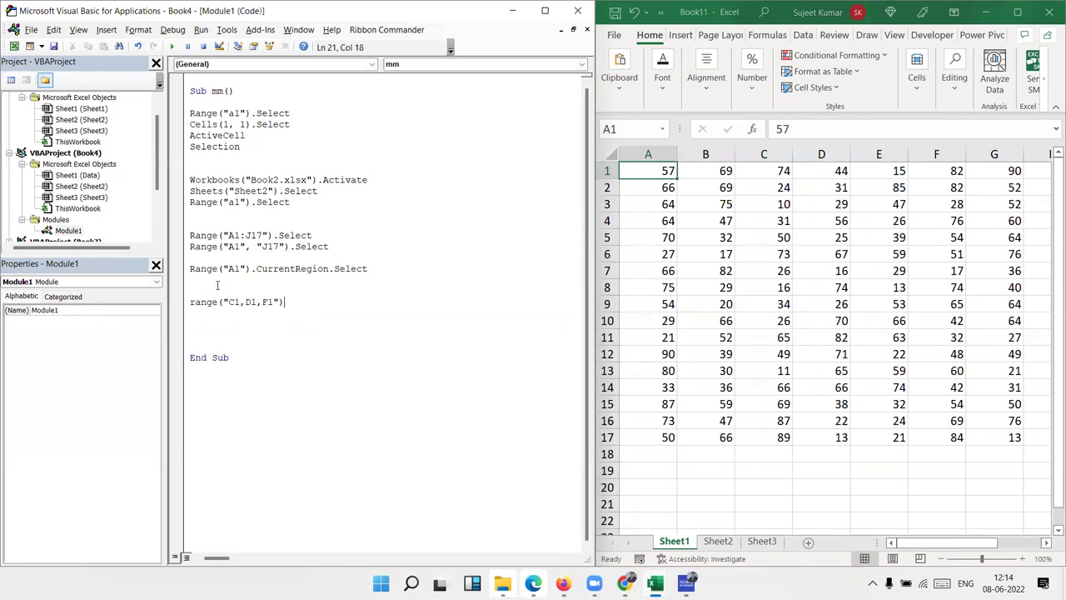
{"action": "type", "text": ".s"}
{"action": "key", "text": "Return"}
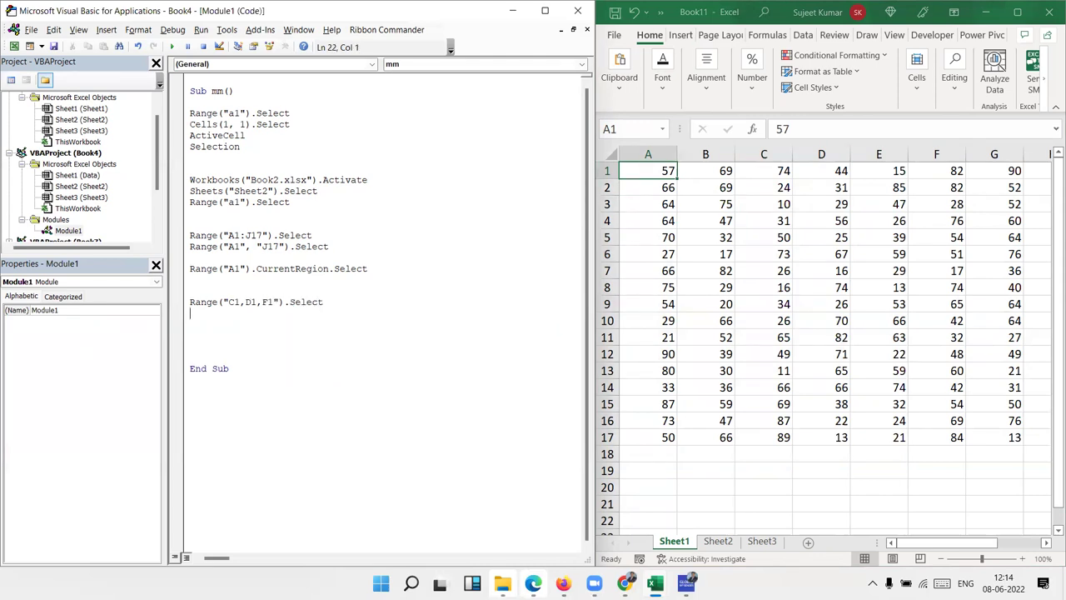
{"action": "key", "text": "BackSpace"}
{"action": "key", "text": "BackSpace"}
{"action": "key", "text": "BackSpace"}
{"action": "key", "text": "BackSpace"}
{"action": "key", "text": "BackSpace"}
{"action": "key", "text": "BackSpace"}
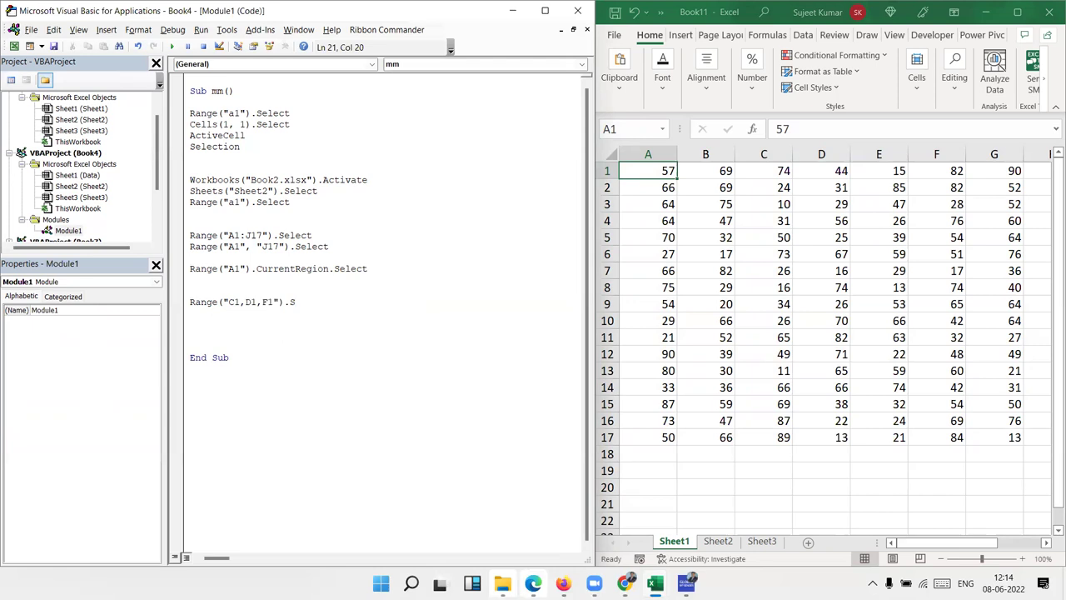
{"action": "left_click", "coordinate": [190, 301]}
{"action": "left_click", "coordinate": [315, 305]}
{"action": "key", "text": "BackSpace"}
{"action": "key", "text": "BackSpace"}
{"action": "type", "text": ".c"}
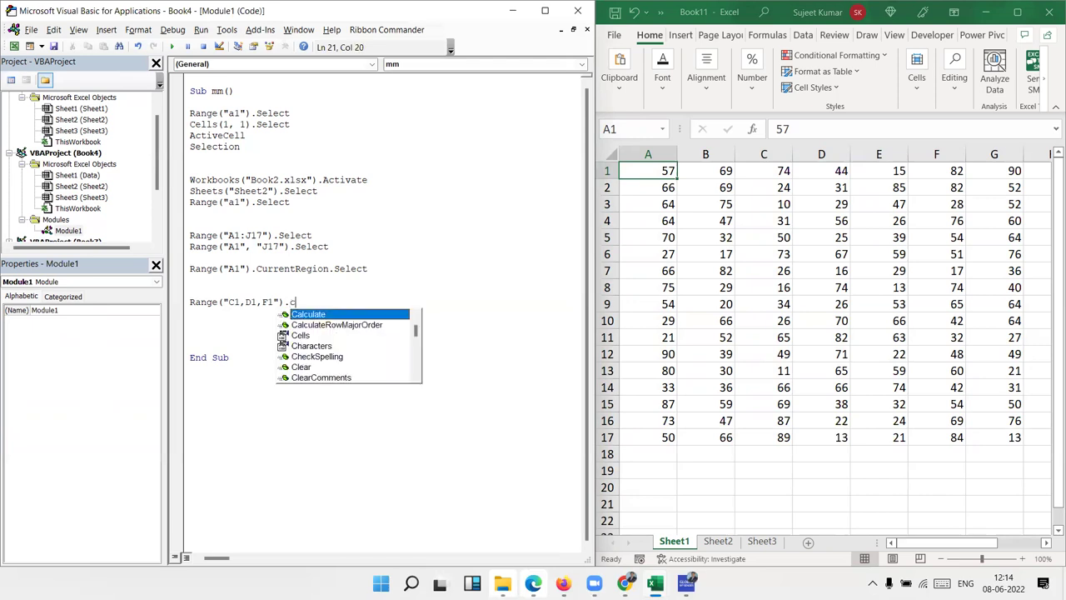
{"action": "type", "text": "opy"}
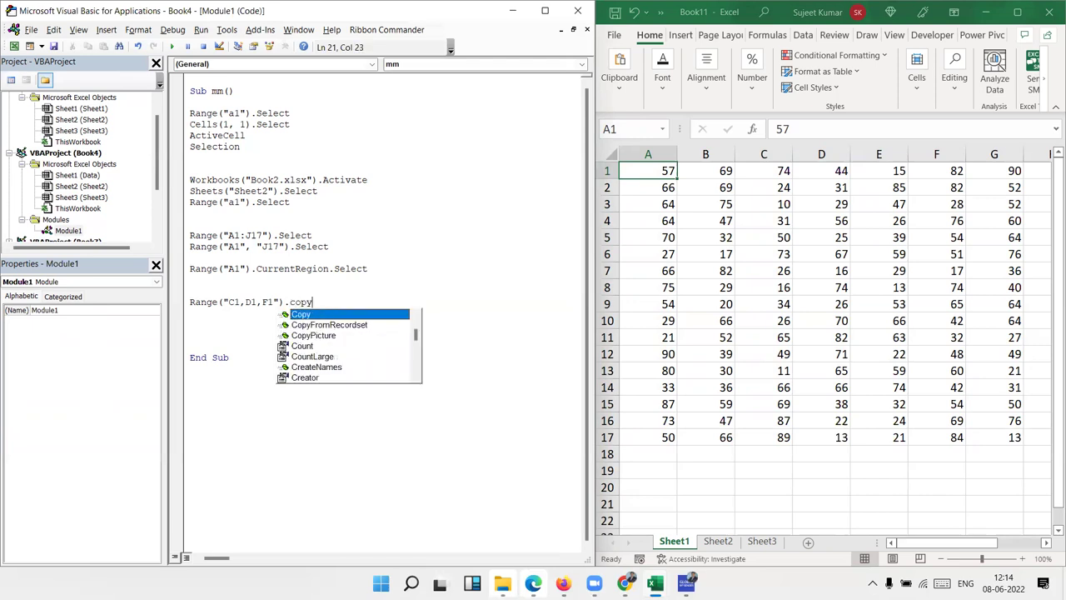
{"action": "key", "text": "Tab"}
{"action": "left_click", "coordinate": [259, 300]}
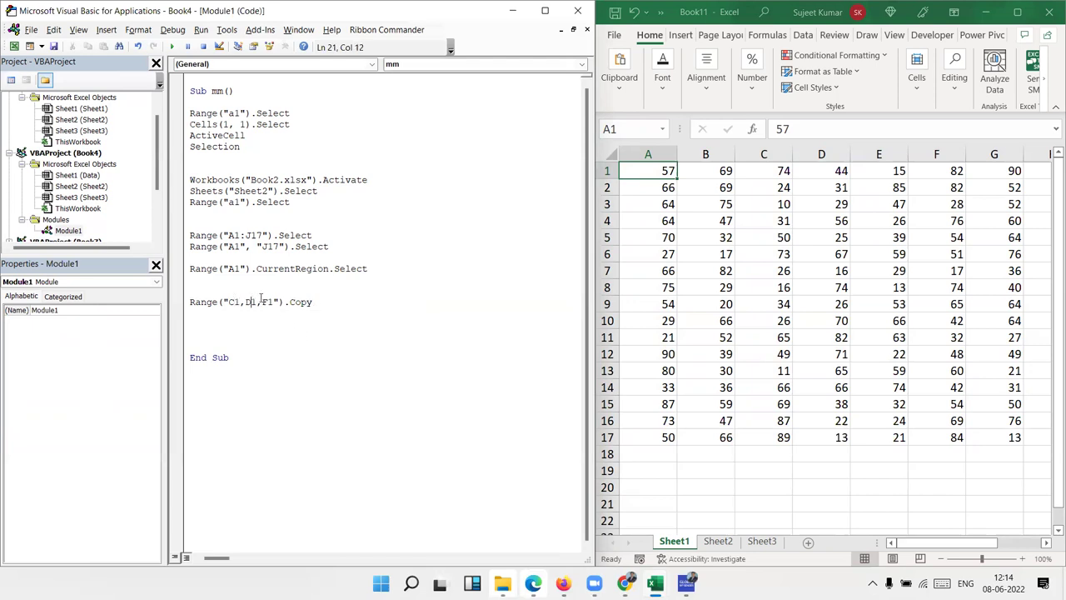
{"action": "left_click", "coordinate": [783, 171]}
Select C1:D1 together with F1 on the worksheet, then click D6 to clear it
{"action": "left_click_drag", "start_coordinate": [784, 173], "coordinate": [825, 172]}
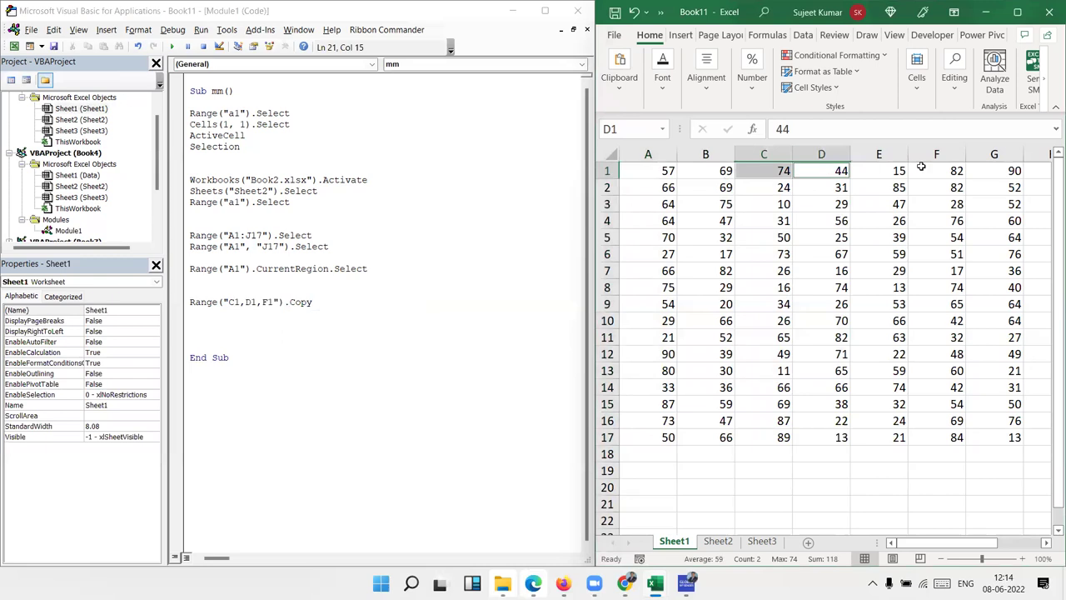
{"action": "left_click", "coordinate": [921, 166], "text": "ctrl"}
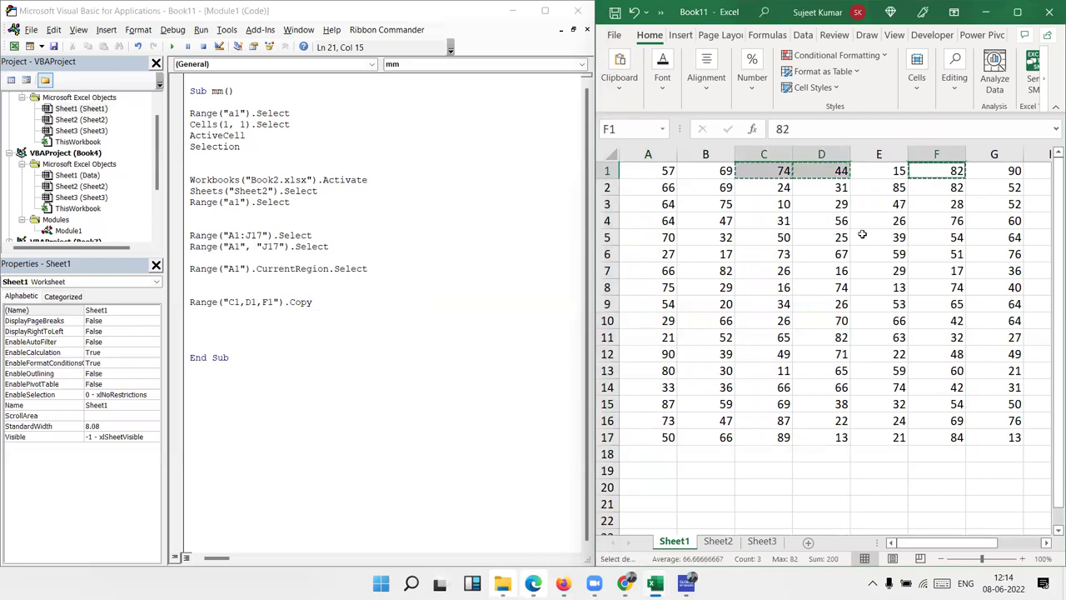
{"action": "left_click", "coordinate": [799, 254]}
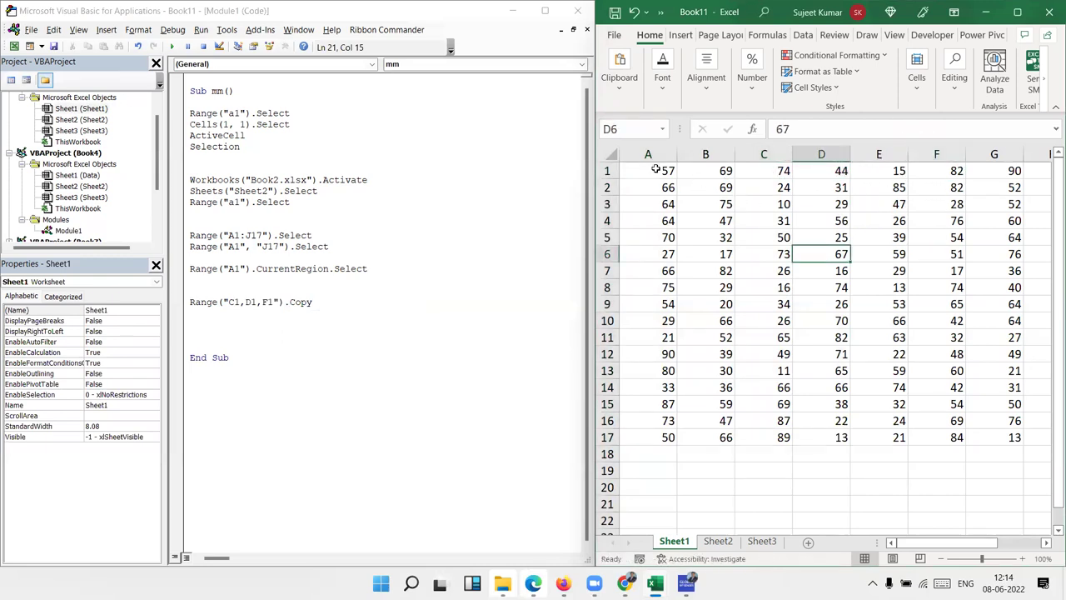
Select scattered cells A1, E5 and G8, try copying, and dismiss the multiple-selections warning
{"action": "left_click", "coordinate": [658, 170]}
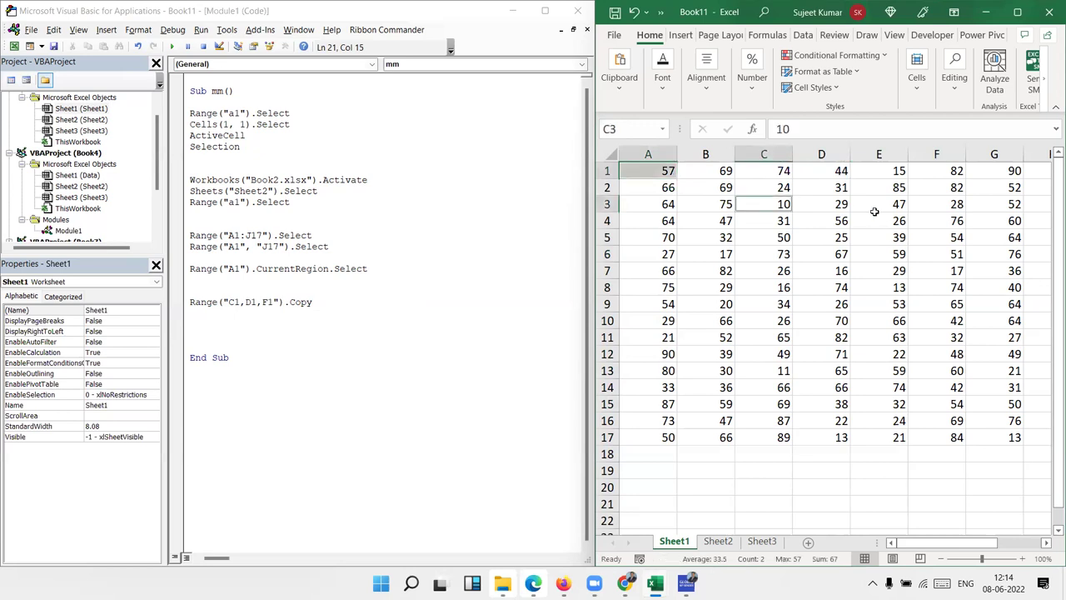
{"action": "left_click", "coordinate": [886, 241], "text": "ctrl"}
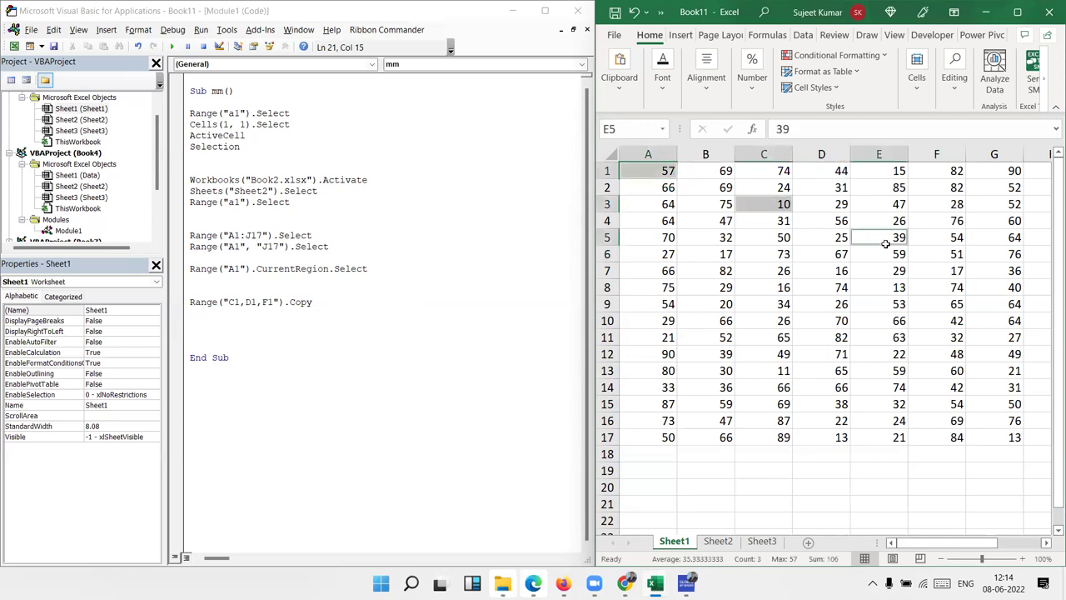
{"action": "left_click", "coordinate": [998, 287], "text": "ctrl"}
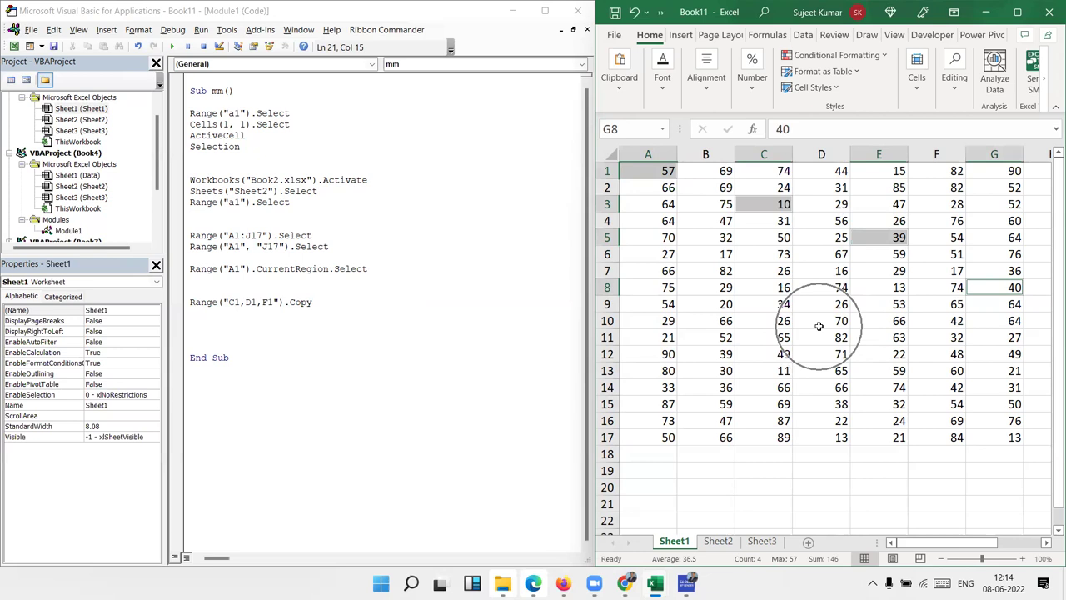
{"action": "key", "text": "ctrl+c"}
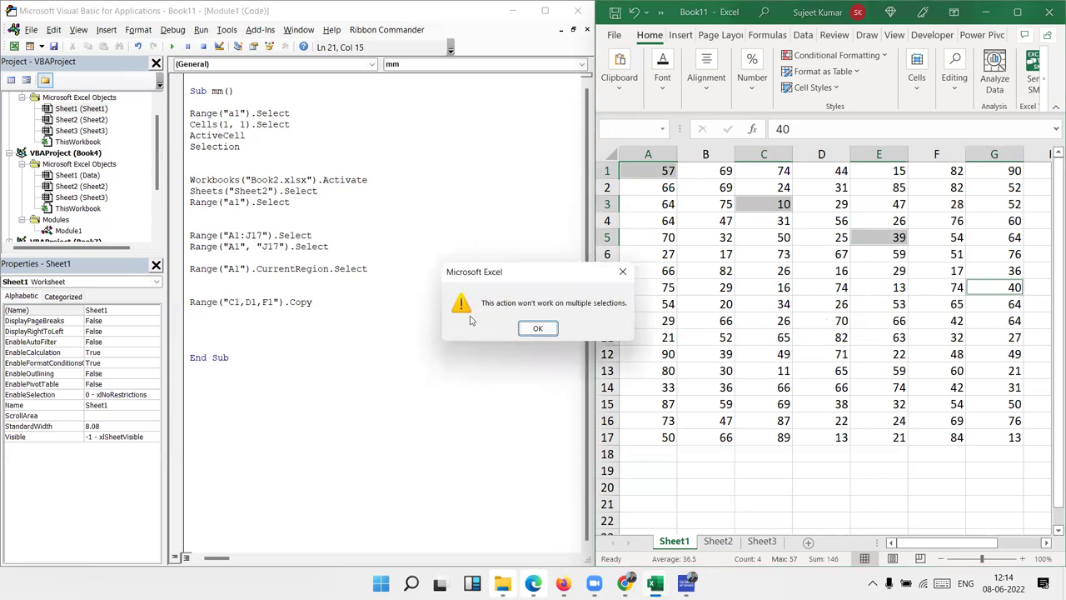
{"action": "left_click", "coordinate": [533, 330]}
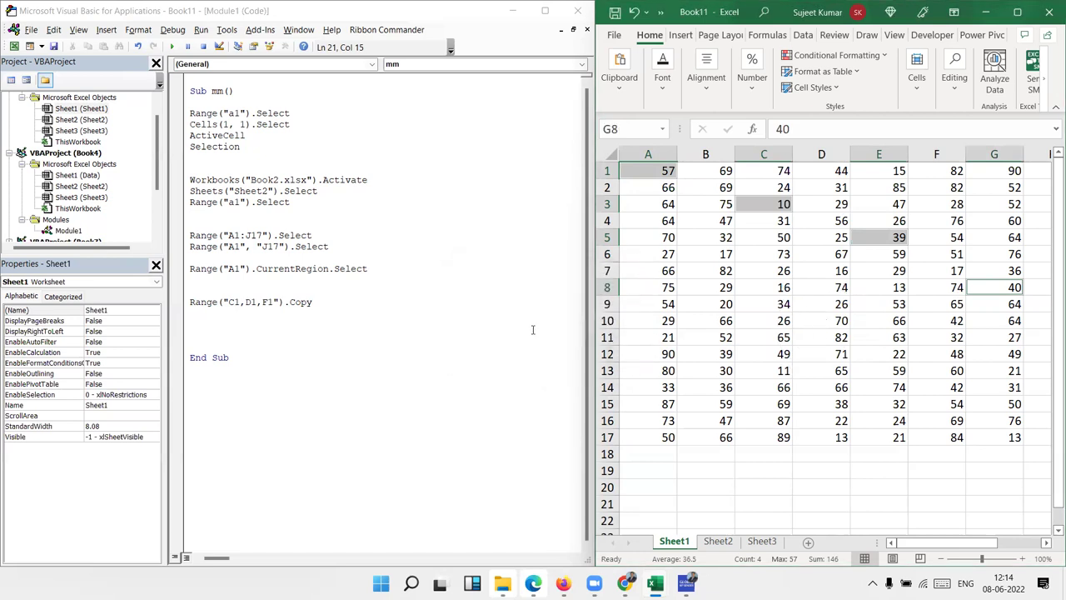
Check where Ctrl+Down from A1 lands at the end of column A's data
{"action": "left_click", "coordinate": [246, 323]}
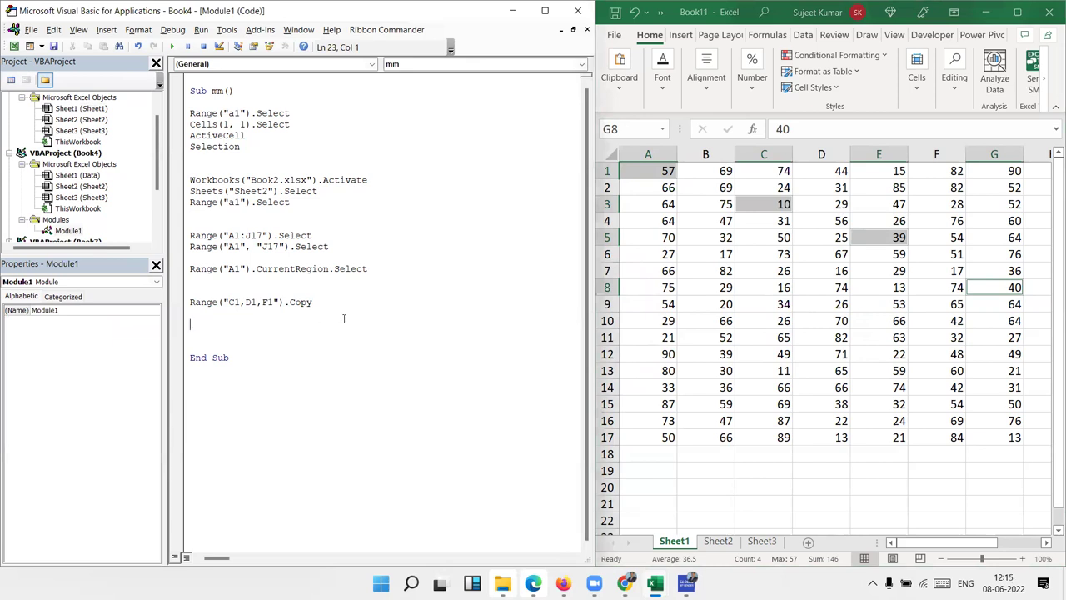
{"action": "left_click", "coordinate": [762, 306]}
{"action": "left_click", "coordinate": [650, 173]}
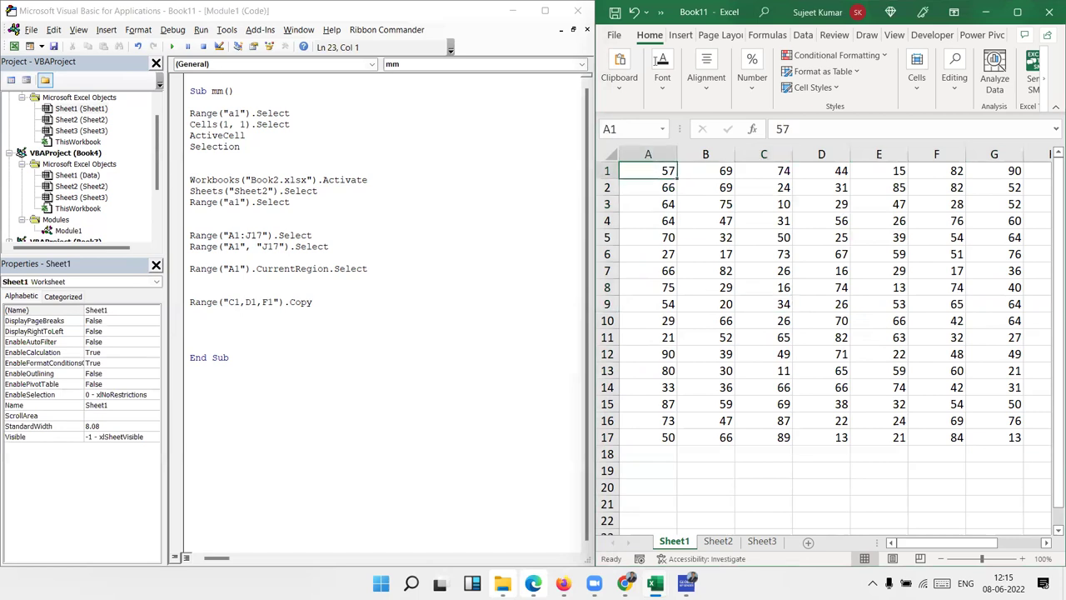
{"action": "key", "text": "alt+F11"}
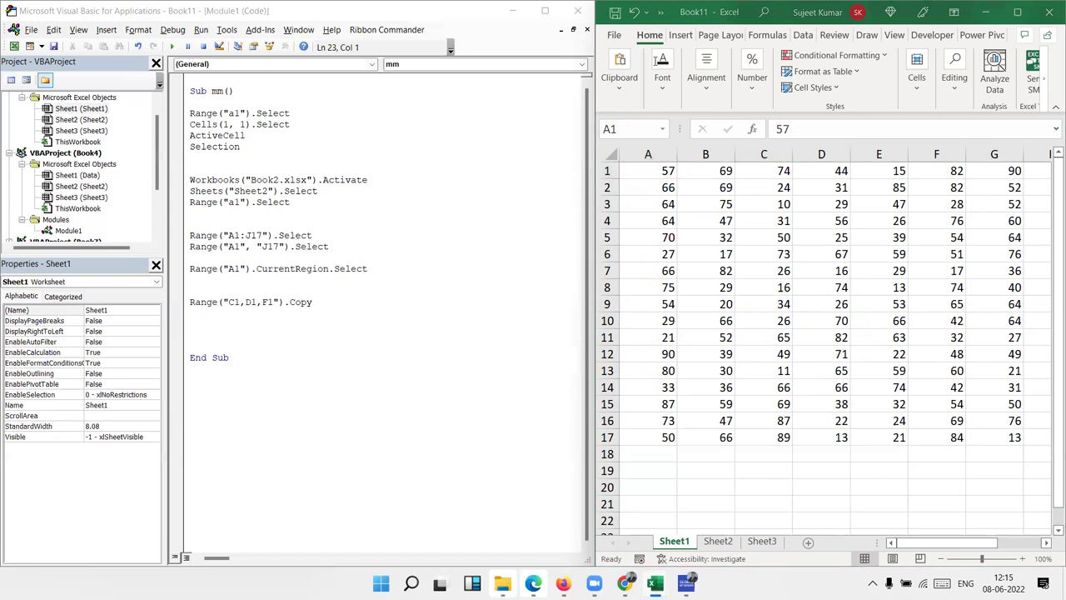
{"action": "left_click", "coordinate": [234, 356]}
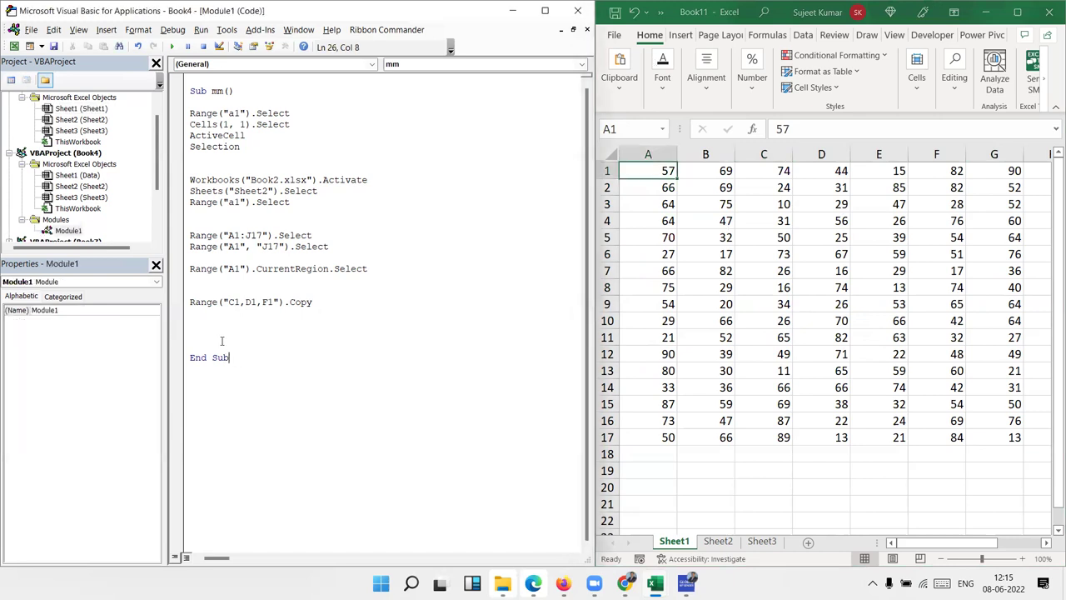
{"action": "left_click", "coordinate": [659, 173]}
{"action": "key", "text": "ctrl+Down"}
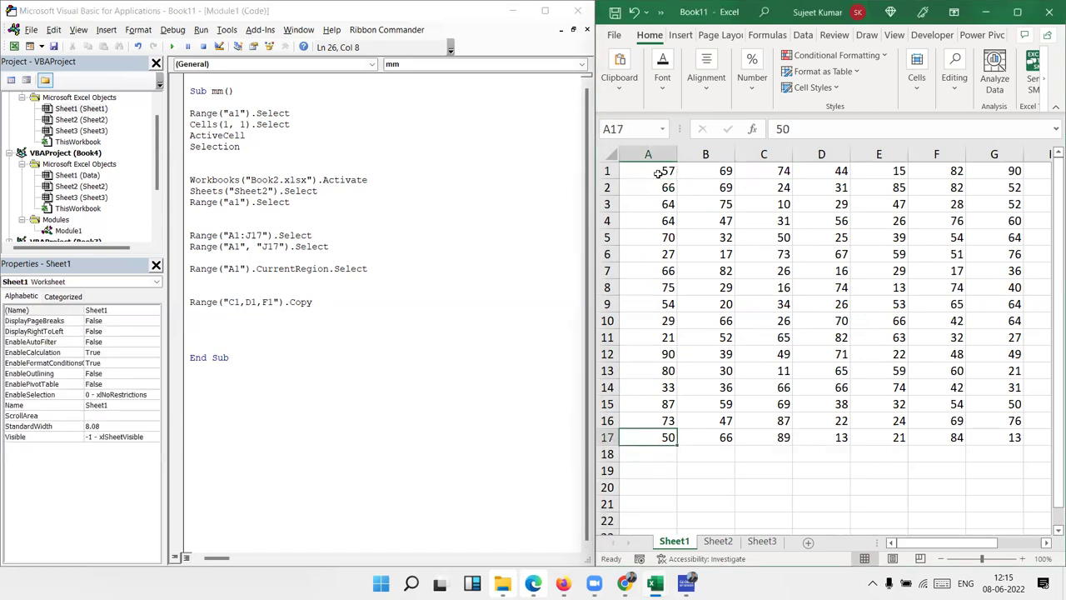
Add the line Range("A1").End(xlDown).Select below the Copy line
{"action": "left_click", "coordinate": [208, 322]}
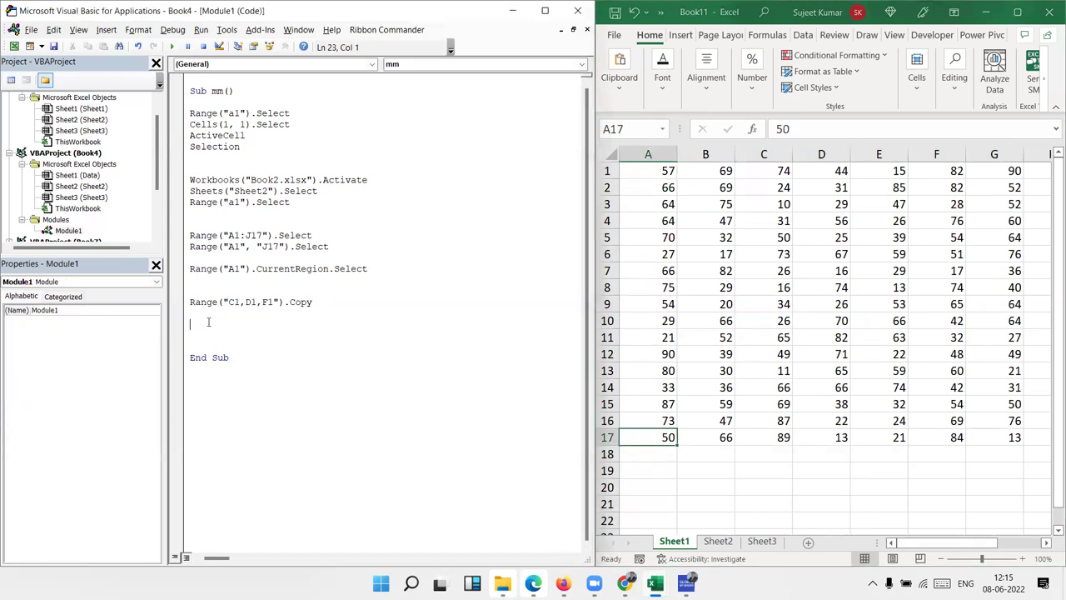
{"action": "key", "text": "Return"}
{"action": "type", "text": "ra"}
{"action": "type", "text": "nge"}
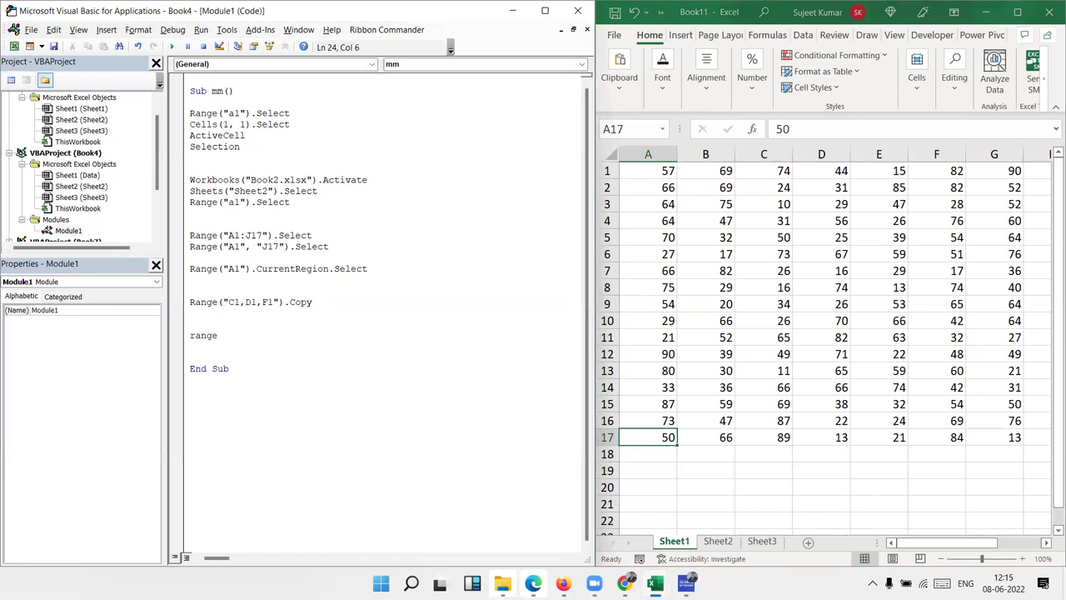
{"action": "type", "text": "(\""}
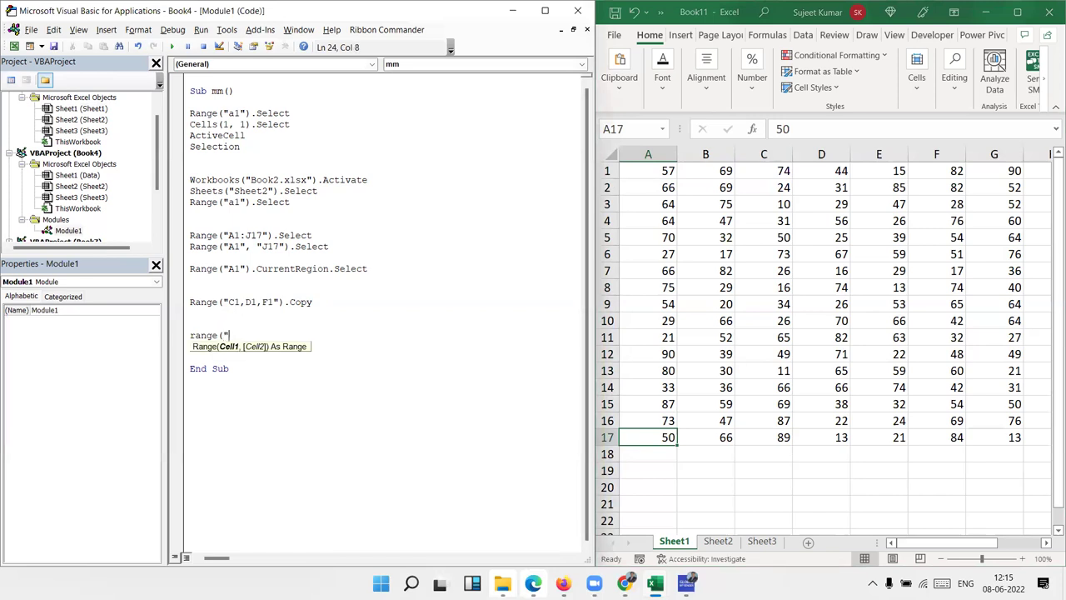
{"action": "type", "text": "A1\").End"}
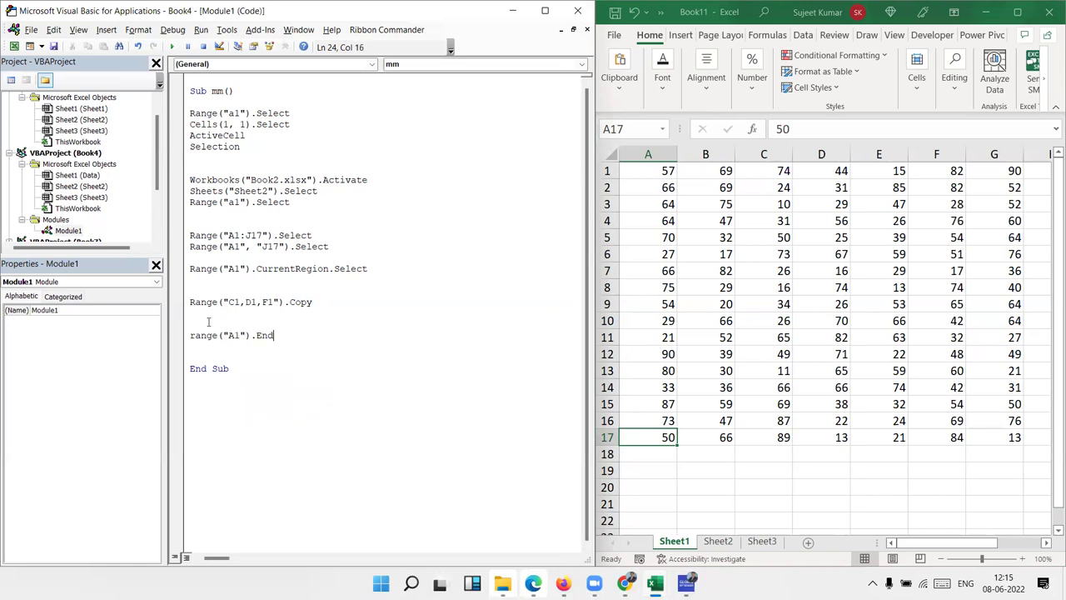
{"action": "type", "text": "("}
{"action": "key", "text": "Down"}
{"action": "key", "text": "Down"}
{"action": "key", "text": "Down"}
{"action": "key", "text": "Up"}
{"action": "key", "text": "Up"}
{"action": "key", "text": "Up"}
{"action": "key", "text": "Tab"}
{"action": "type", "text": ").se"}
{"action": "key", "text": "Return"}
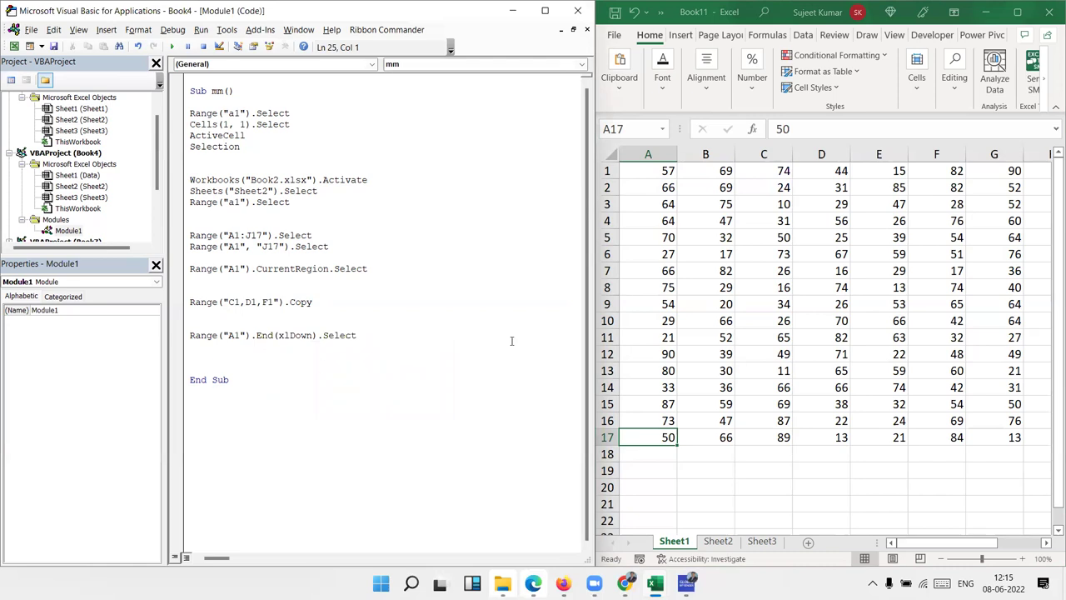
Clear A5 (70) and A9 (54), then Ctrl+Down from A1 to see the jump stop
{"action": "left_click", "coordinate": [647, 237]}
{"action": "key", "text": "Delete"}
{"action": "left_click", "coordinate": [647, 304]}
{"action": "key", "text": "Delete"}
{"action": "left_click", "coordinate": [648, 167]}
{"action": "key", "text": "ctrl+Down"}
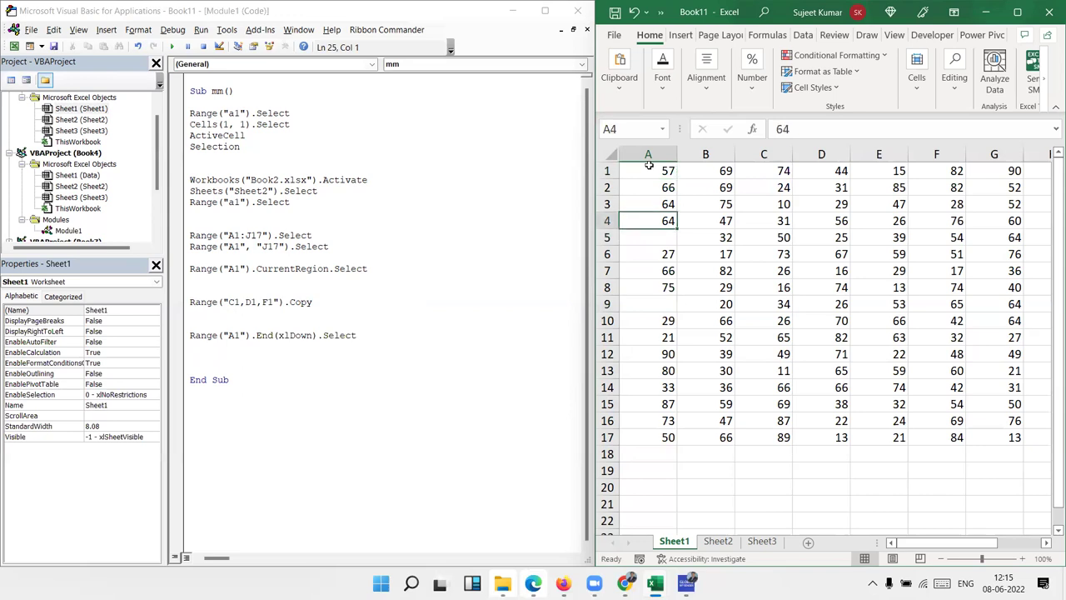
Add Range("A65000").End(xlUp).Select below the xlDown line, choosing xlUp and Select from IntelliSense
{"action": "left_click", "coordinate": [216, 360]}
{"action": "left_click", "coordinate": [206, 351]}
{"action": "key", "text": "Return"}
{"action": "type", "text": "range(\"A65000\")"}
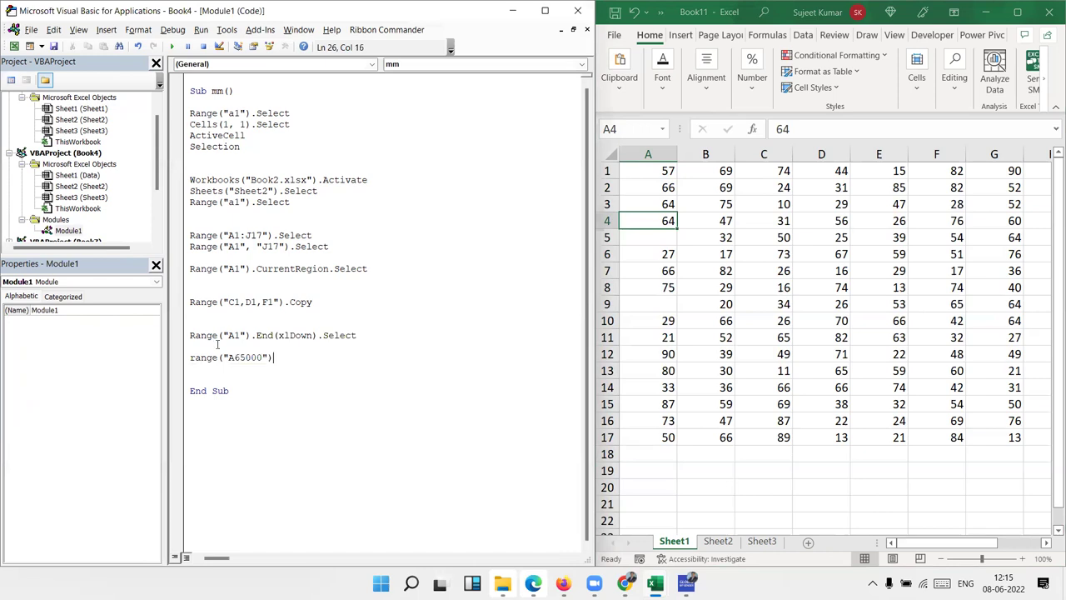
{"action": "type", "text": ".End"}
{"action": "key", "text": "Escape"}
{"action": "type", "text": "("}
{"action": "key", "text": "Down"}
{"action": "key", "text": "Down"}
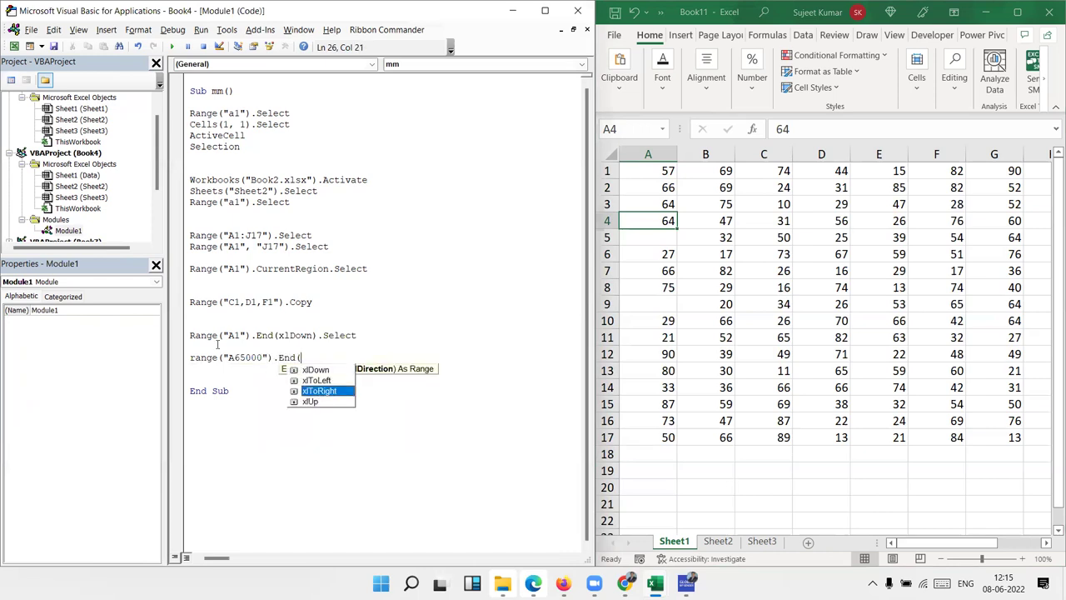
{"action": "key", "text": "Up"}
{"action": "key", "text": "Down"}
{"action": "key", "text": "Down"}
{"action": "key", "text": "Down"}
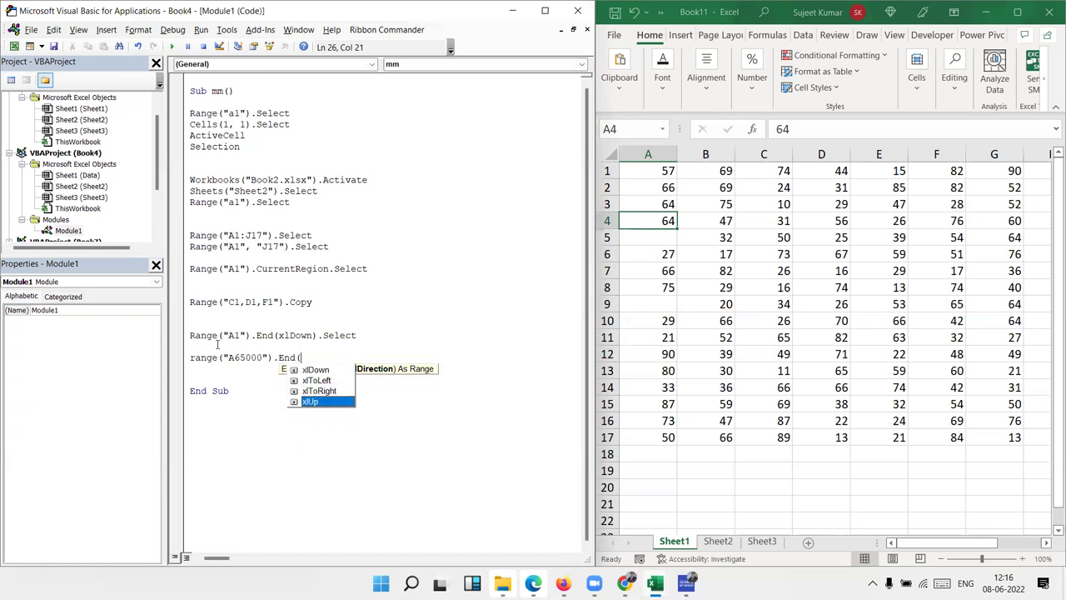
{"action": "key", "text": "Tab"}
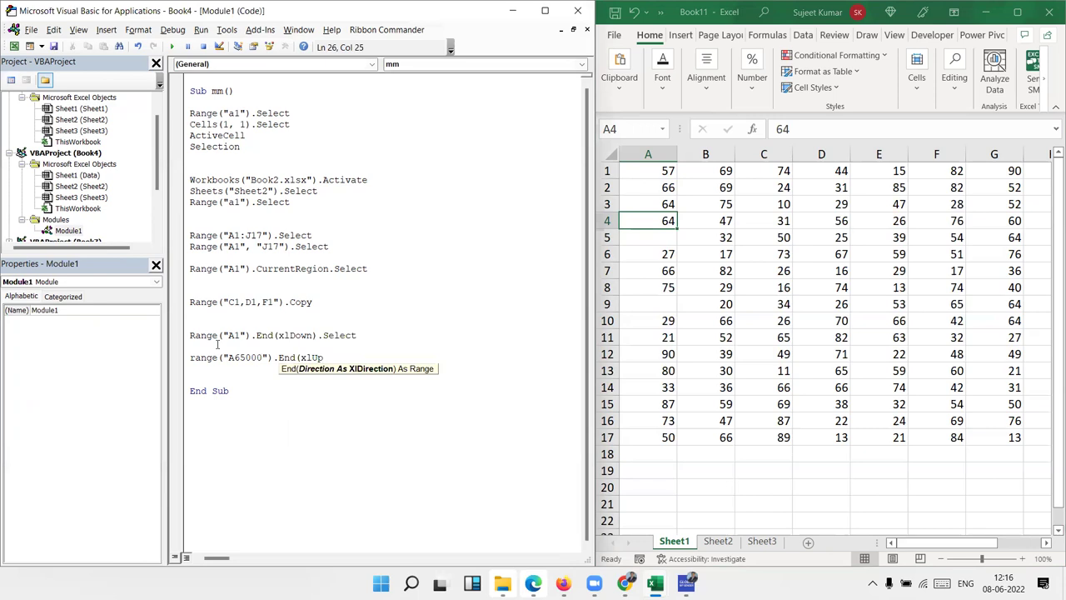
{"action": "type", "text": ")."}
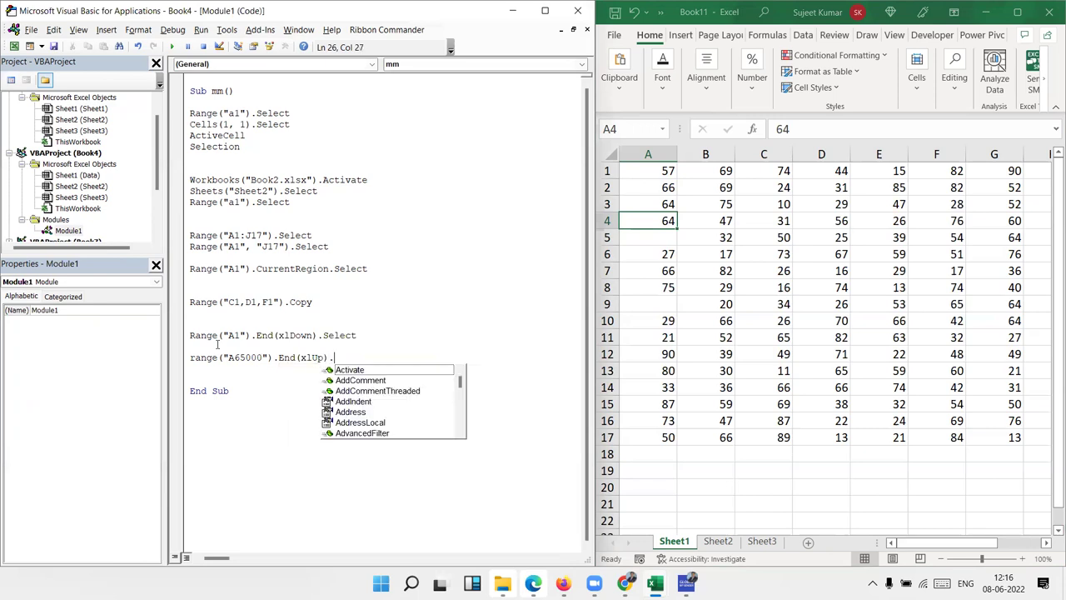
{"action": "type", "text": "se"}
{"action": "key", "text": "Tab"}
{"action": "key", "text": "Return"}
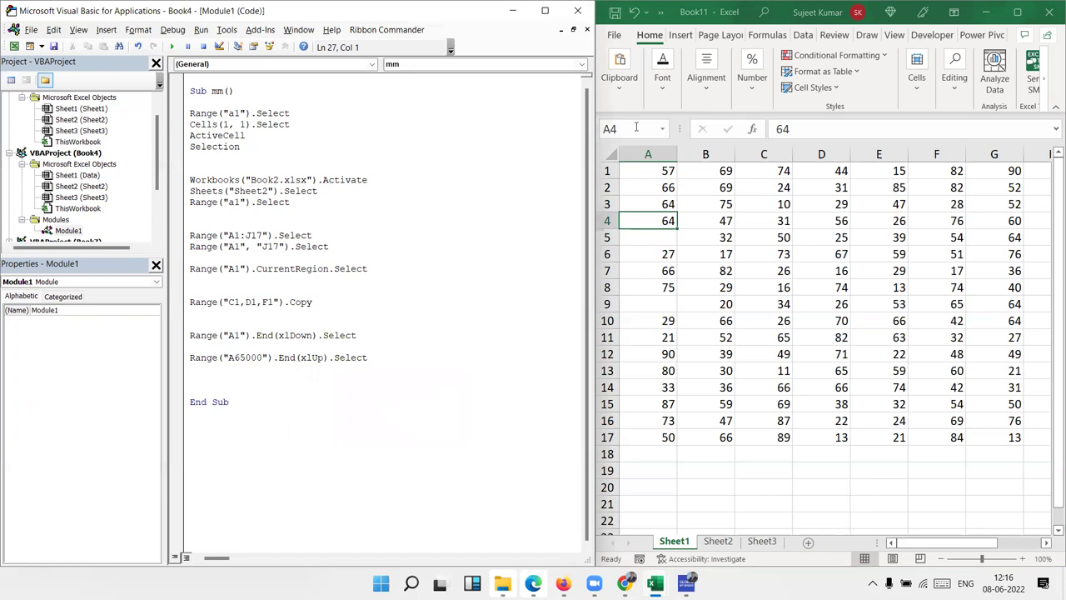
Go to A65000 via the Name Box, Ctrl+Up to A17, then select A18 below the data
{"action": "left_click", "coordinate": [636, 127]}
{"action": "type", "text": "a650000"}
{"action": "key", "text": "BackSpace"}
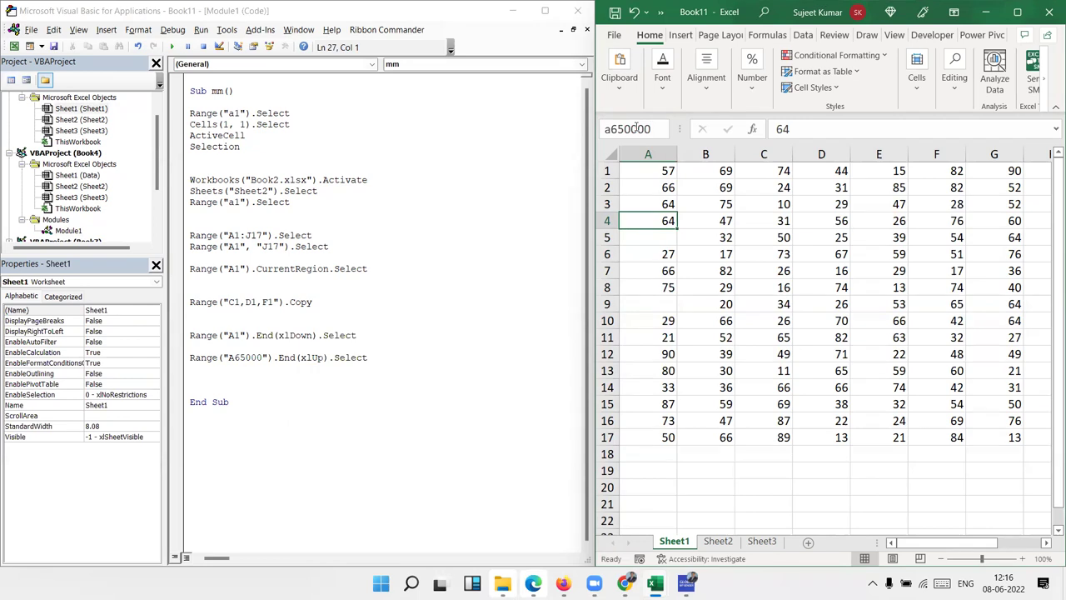
{"action": "key", "text": "Return"}
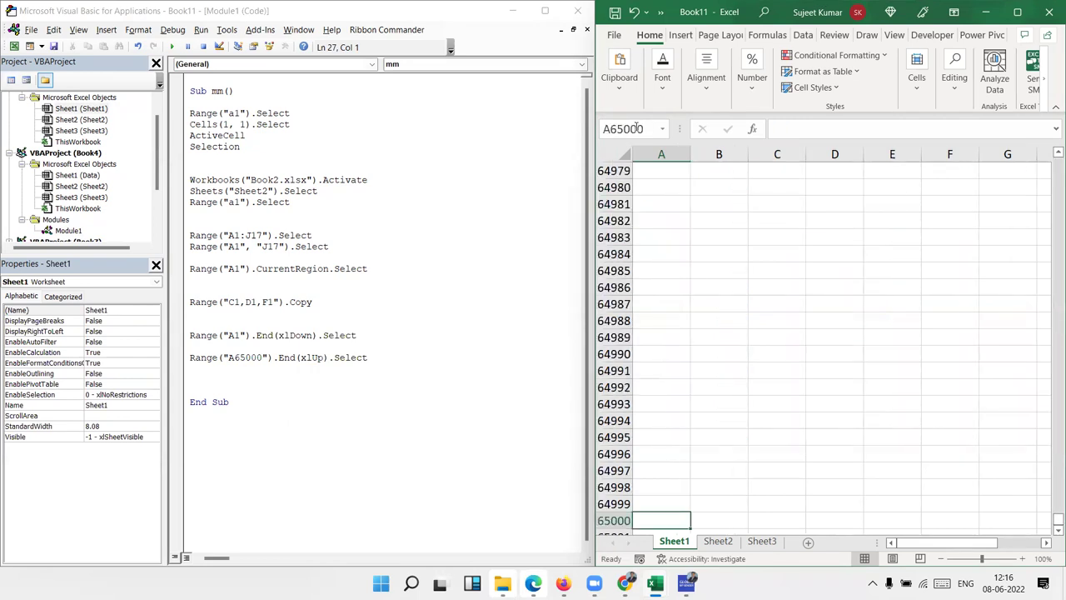
{"action": "key", "text": "ctrl+Up"}
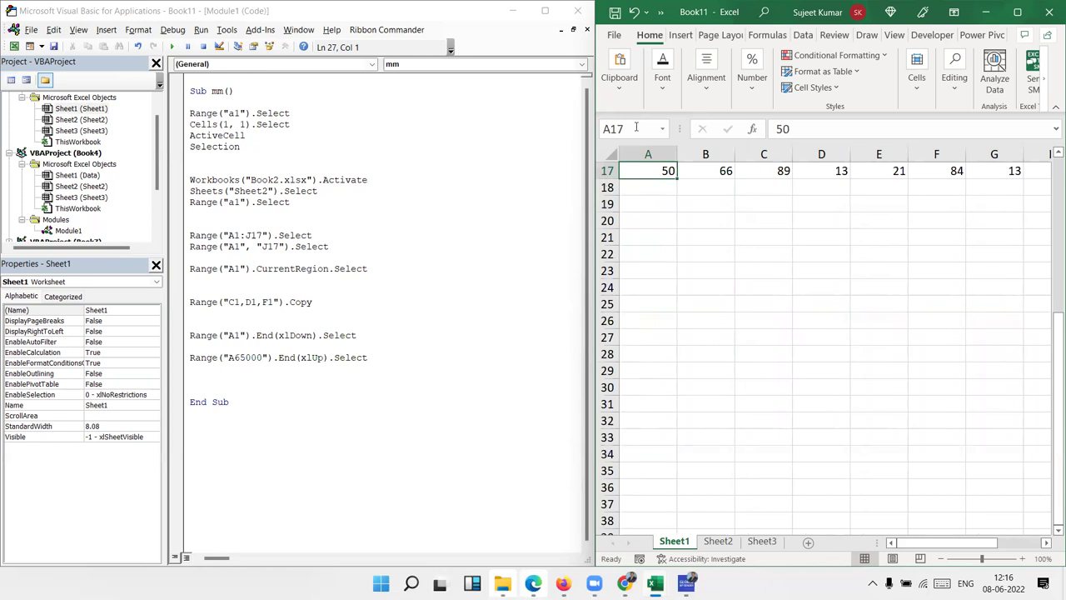
{"action": "scroll", "coordinate": [733, 228], "scroll_direction": "up", "scroll_amount": 5}
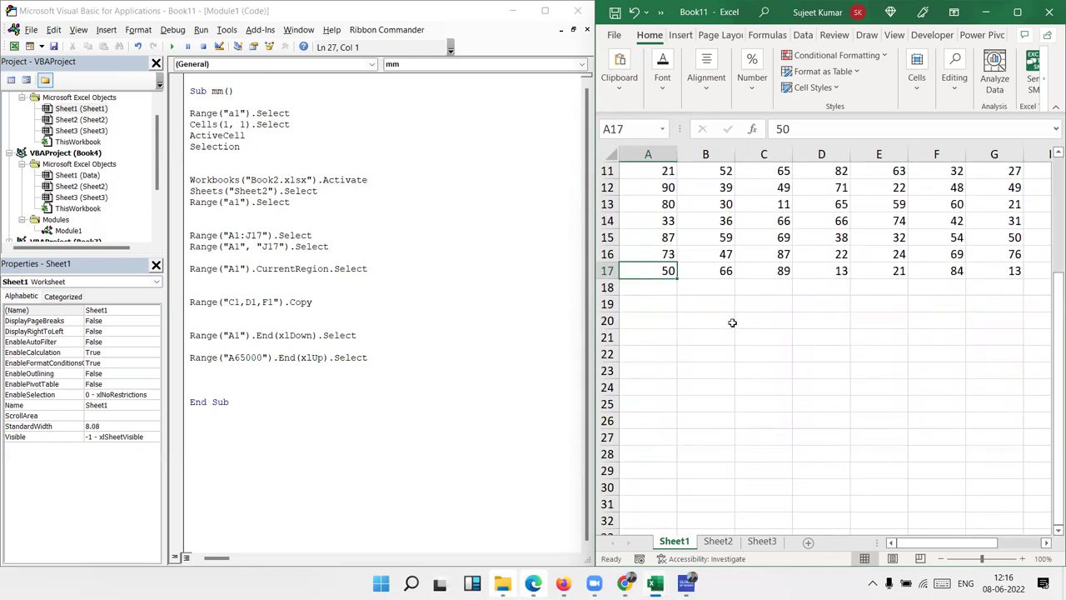
{"action": "scroll", "coordinate": [731, 325], "scroll_direction": "up", "scroll_amount": 1}
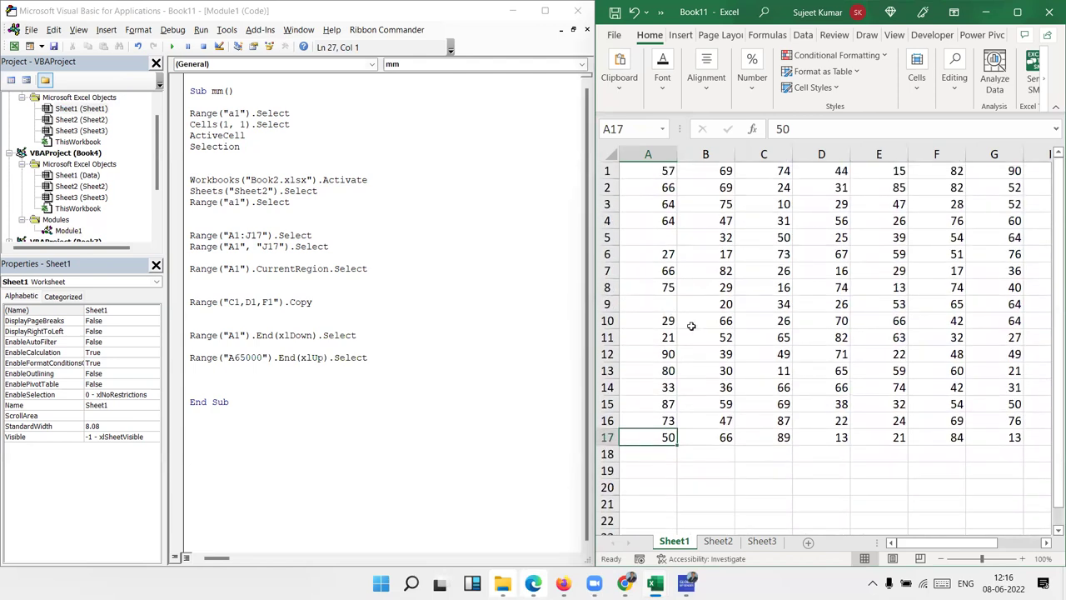
{"action": "left_click", "coordinate": [368, 348]}
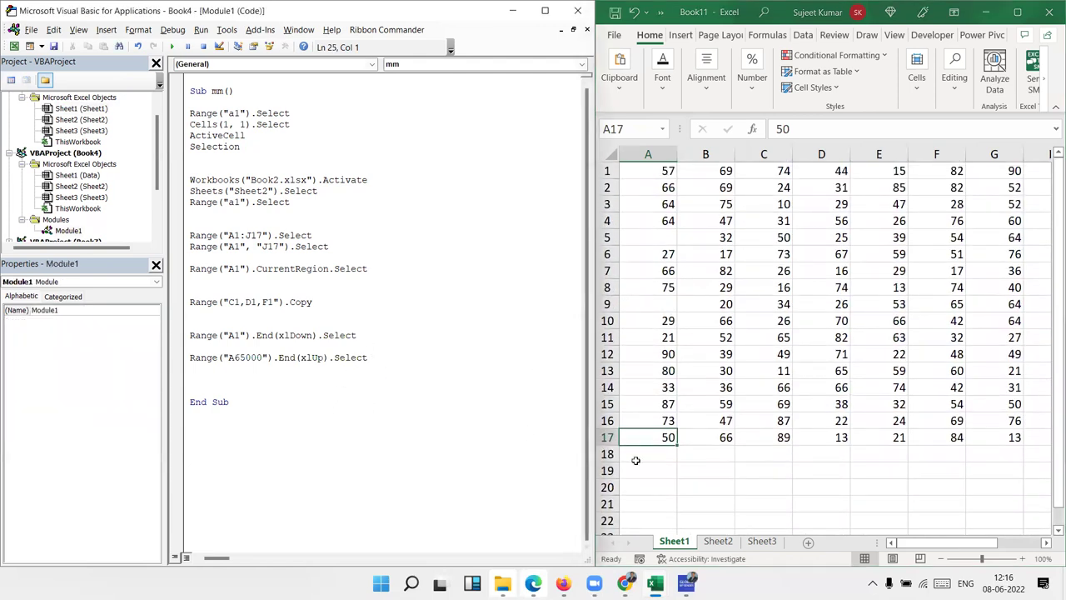
{"action": "left_click", "coordinate": [668, 450]}
{"action": "left_click", "coordinate": [405, 360]}
{"action": "key", "text": "BackSpace"}
{"action": "key", "text": "BackSpace"}
{"action": "key", "text": "BackSpace"}
{"action": "key", "text": "BackSpace"}
{"action": "key", "text": "BackSpace"}
{"action": "key", "text": "BackSpace"}
{"action": "key", "text": "BackSpace"}
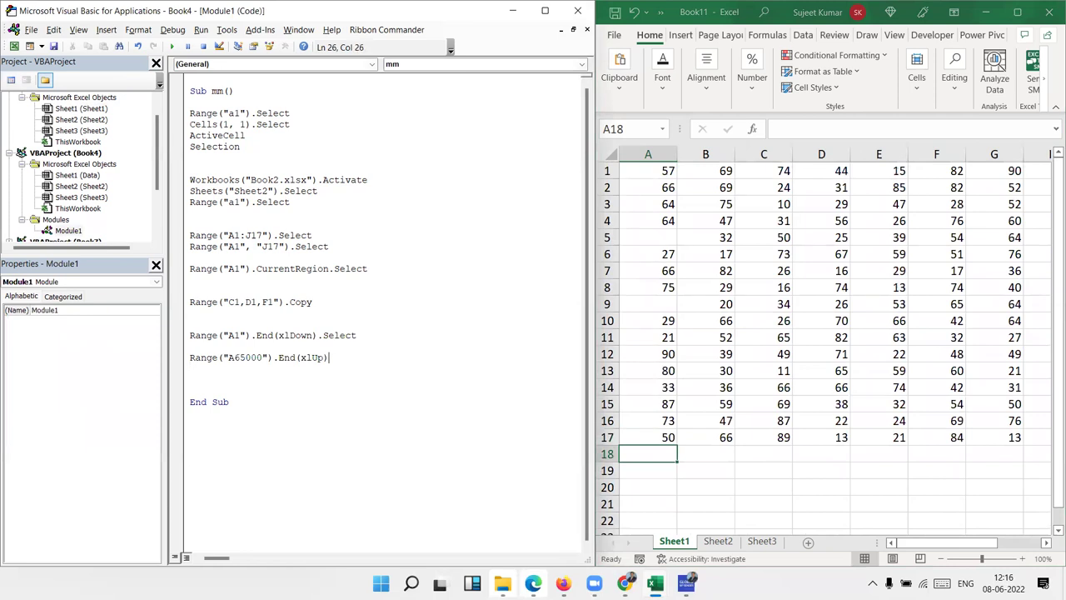
{"action": "type", "text": ".of"}
{"action": "key", "text": "Tab"}
{"action": "type", "text": "(1,0"}
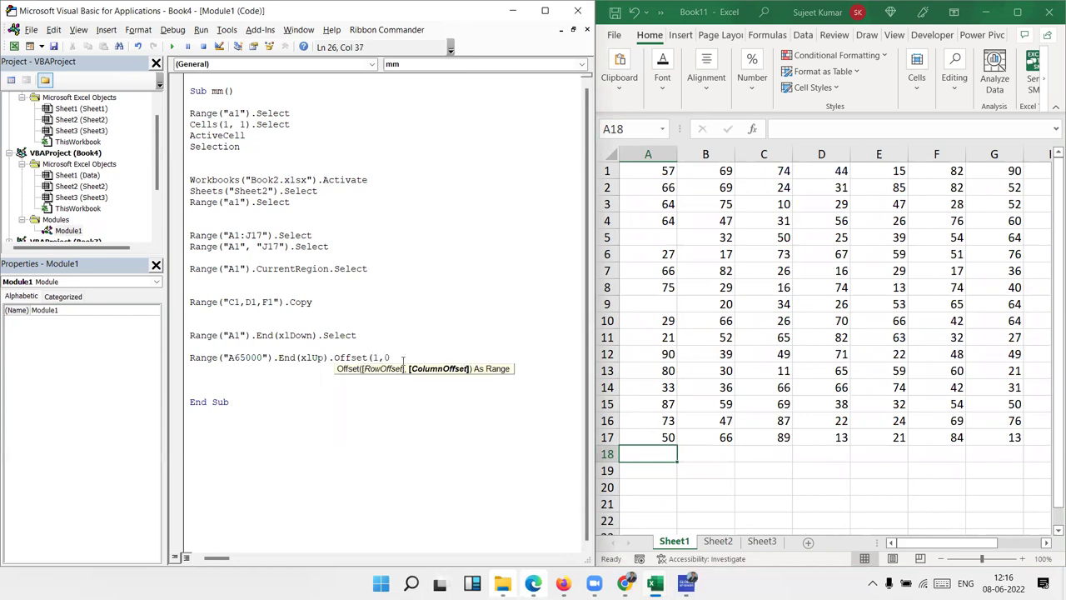
{"action": "type", "text": ").se"}
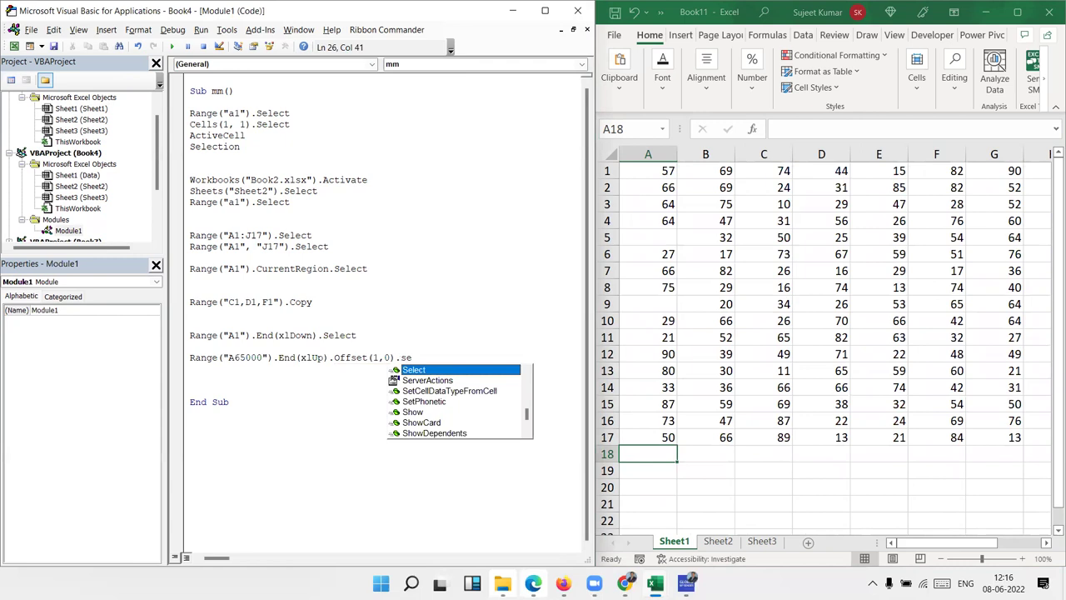
{"action": "key", "text": "Tab"}
{"action": "key", "text": "Return"}
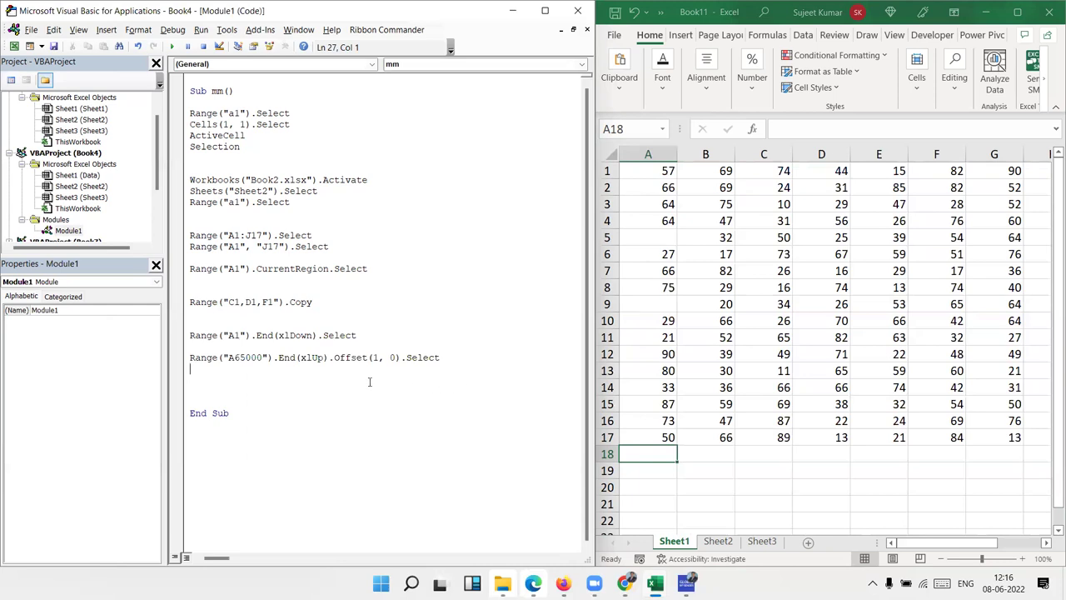
{"action": "key", "text": "BackSpace"}
{"action": "key", "text": "ctrl+shift+Left"}
{"action": "key", "text": "ctrl+shift+Left"}
{"action": "key", "text": "BackSpace"}
{"action": "key", "text": "shift+Left"}
{"action": "key", "text": "shift+Left"}
{"action": "key", "text": "BackSpace"}
{"action": "key", "text": "BackSpace"}
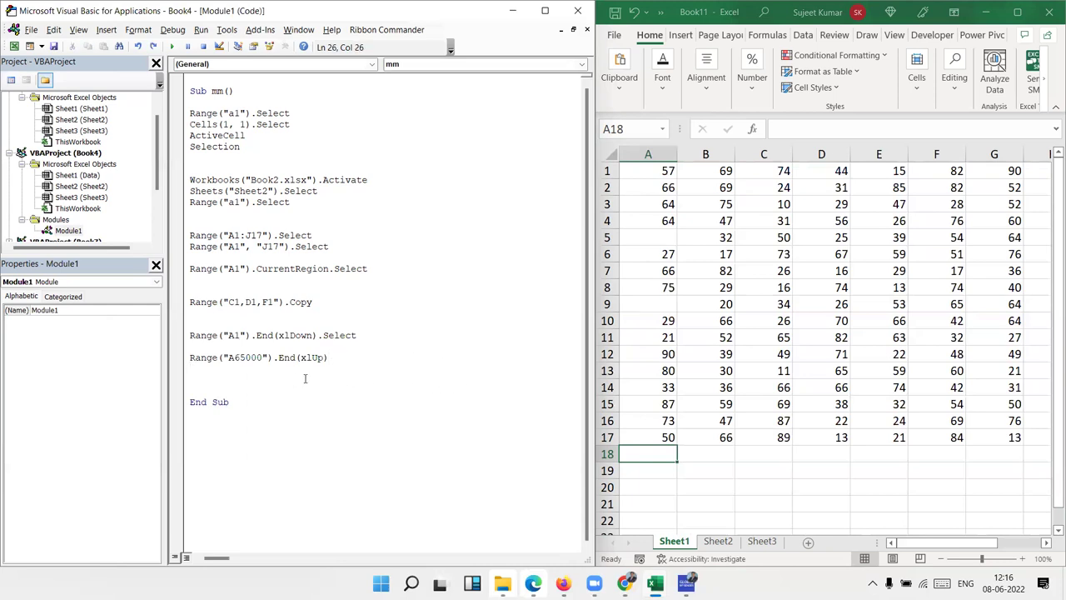
{"action": "type", "text": ".se"}
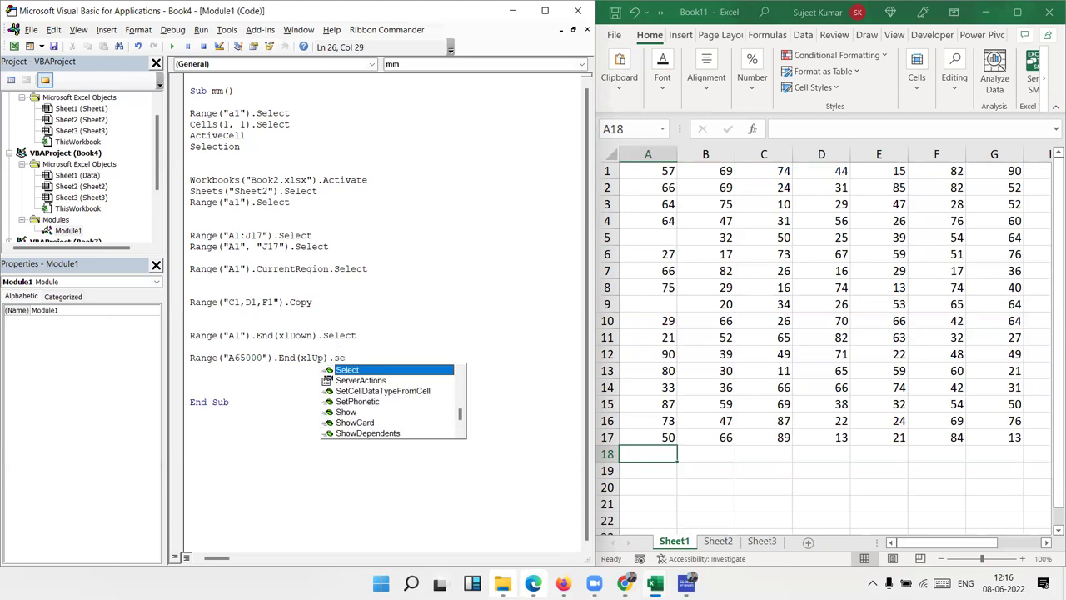
{"action": "key", "text": "Tab"}
{"action": "double_click", "coordinate": [264, 336]}
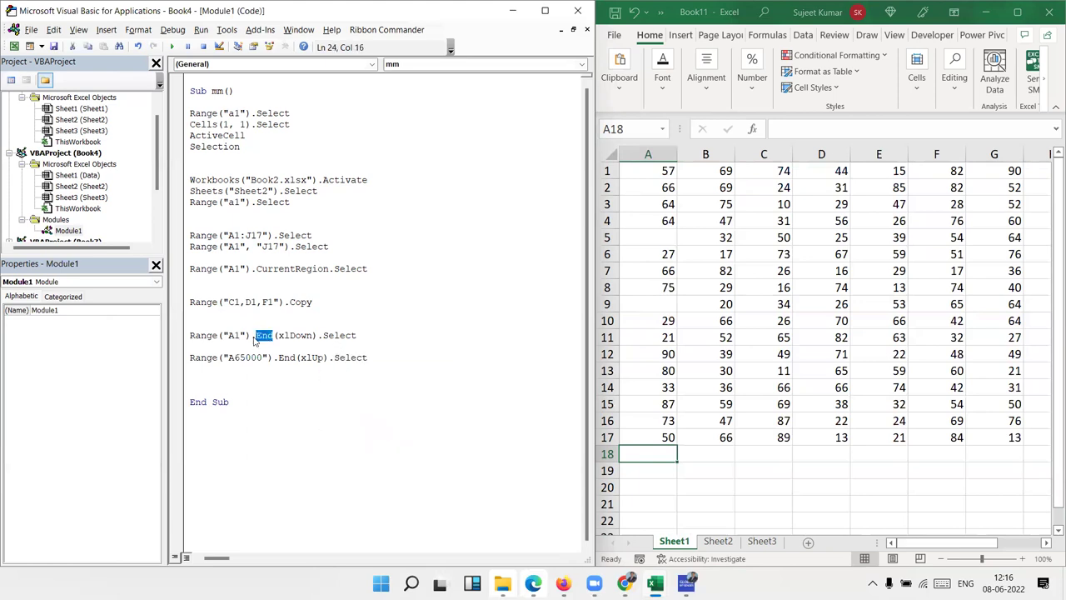
{"action": "left_click", "coordinate": [648, 155]}
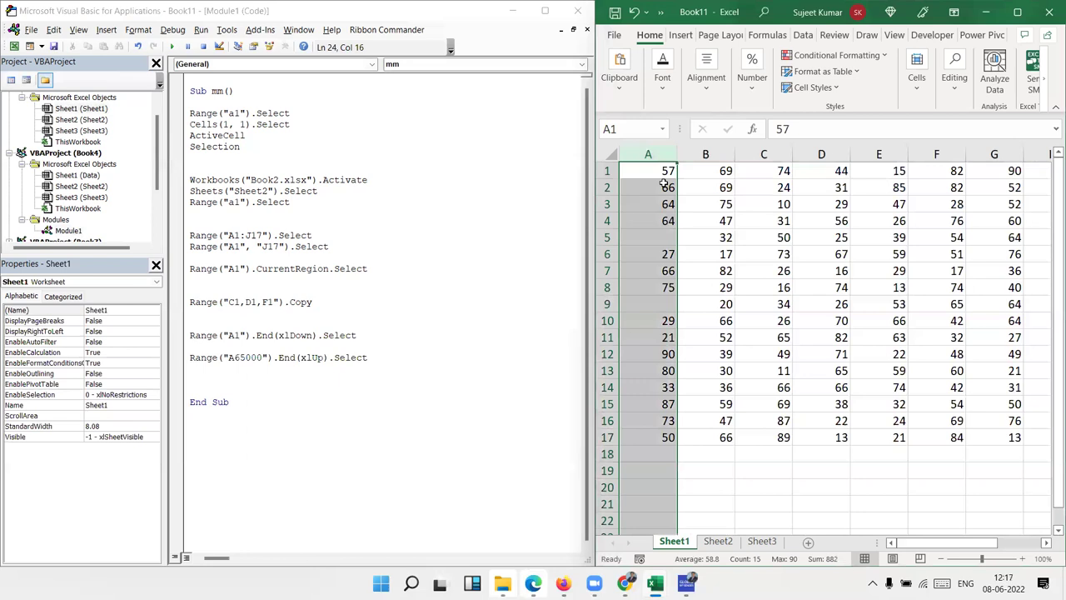
{"action": "left_click_drag", "start_coordinate": [664, 183], "coordinate": [649, 267]}
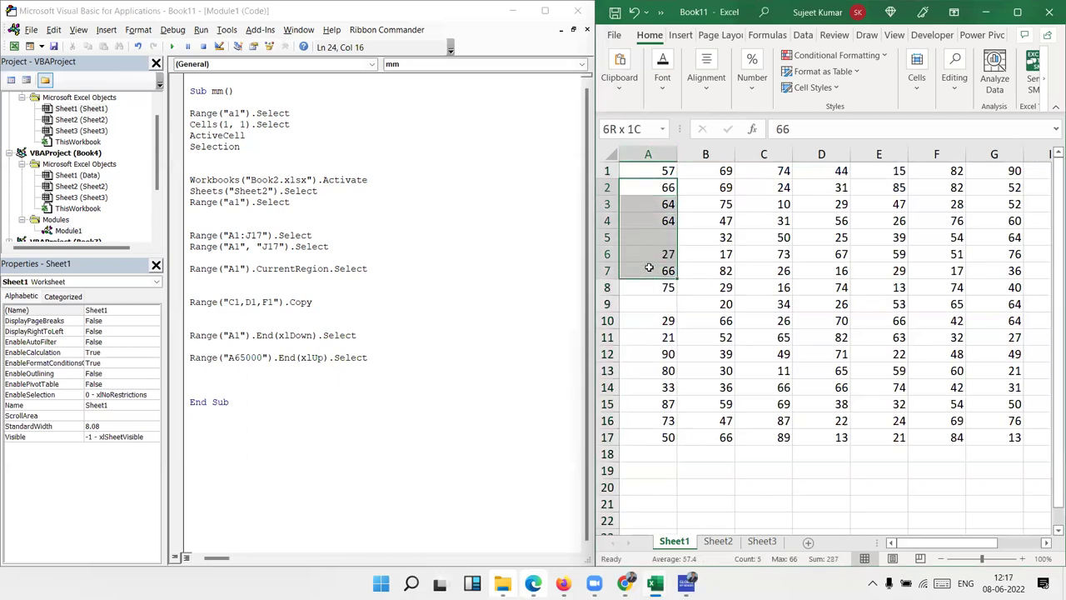
{"action": "left_click_drag", "start_coordinate": [643, 522], "coordinate": [646, 421]}
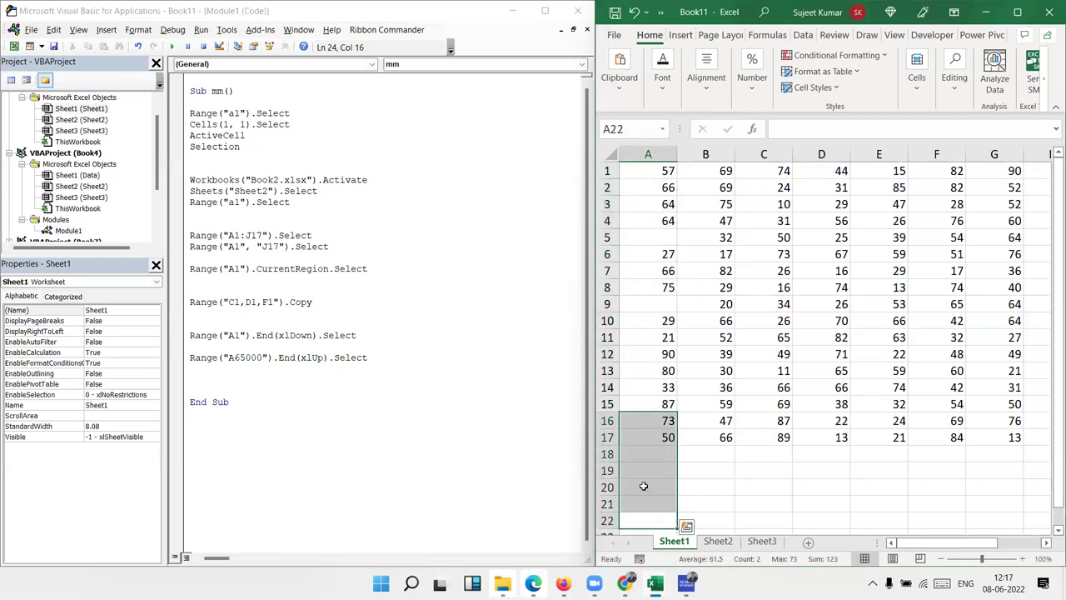
{"action": "left_click", "coordinate": [638, 524]}
{"action": "key", "text": "ctrl+Up"}
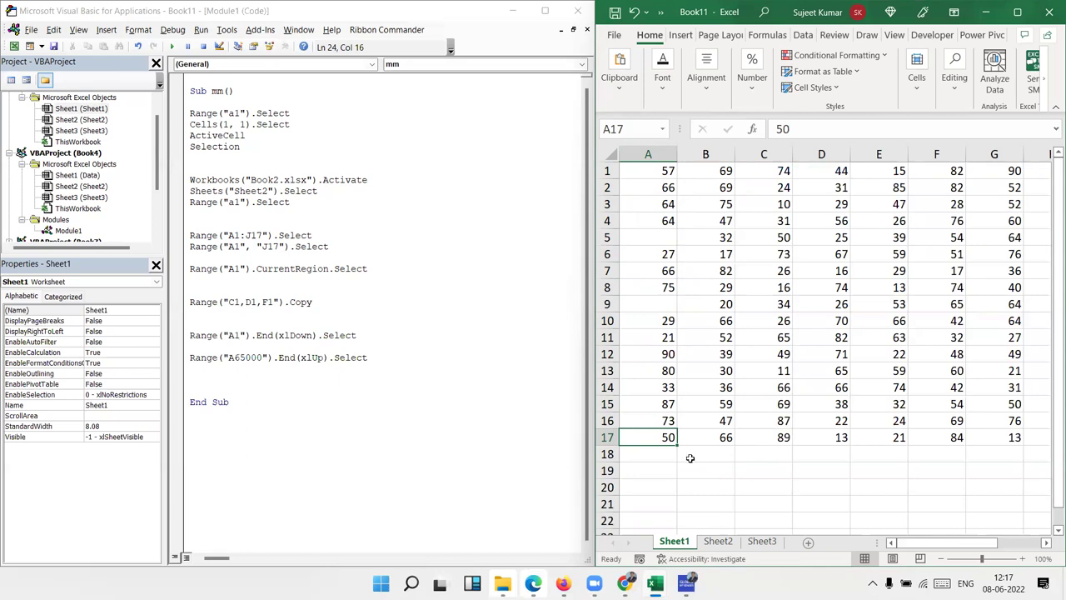
{"action": "key", "text": "Down"}
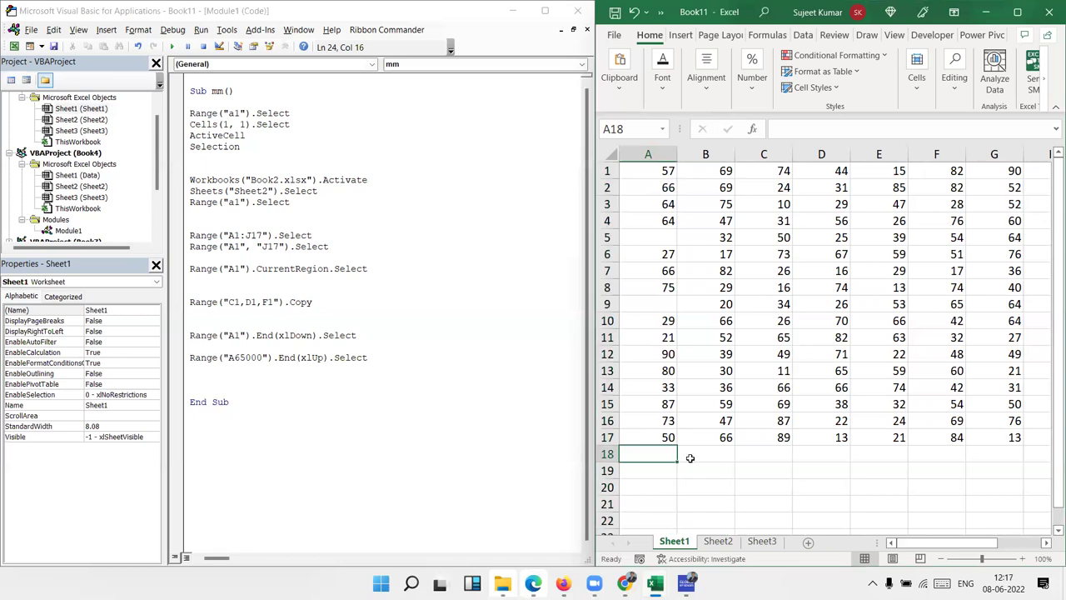
{"action": "key", "text": "Right"}
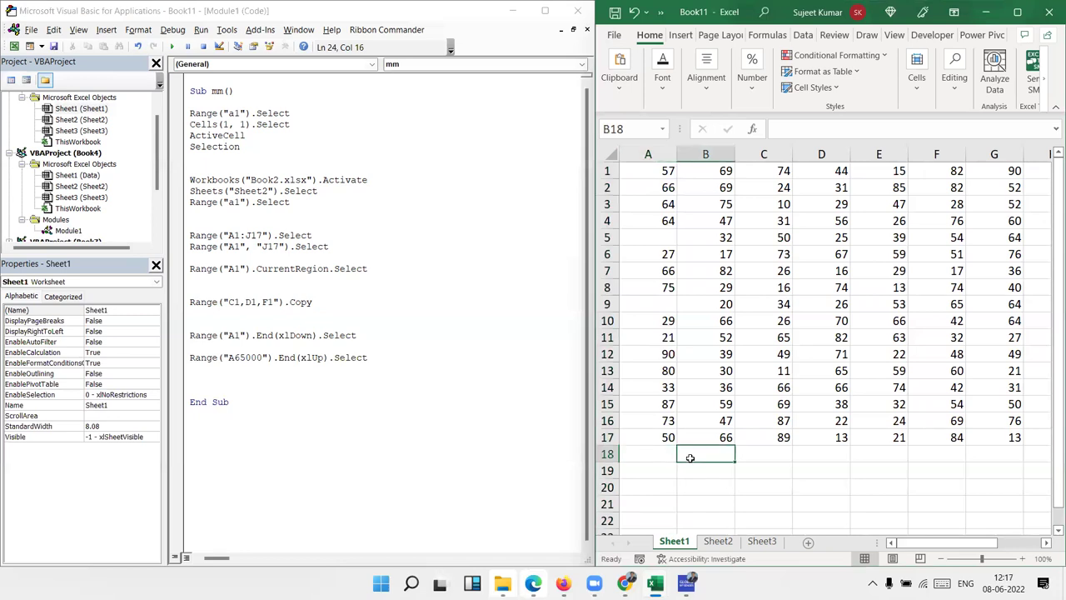
{"action": "key", "text": "Up"}
{"action": "key", "text": "Left"}
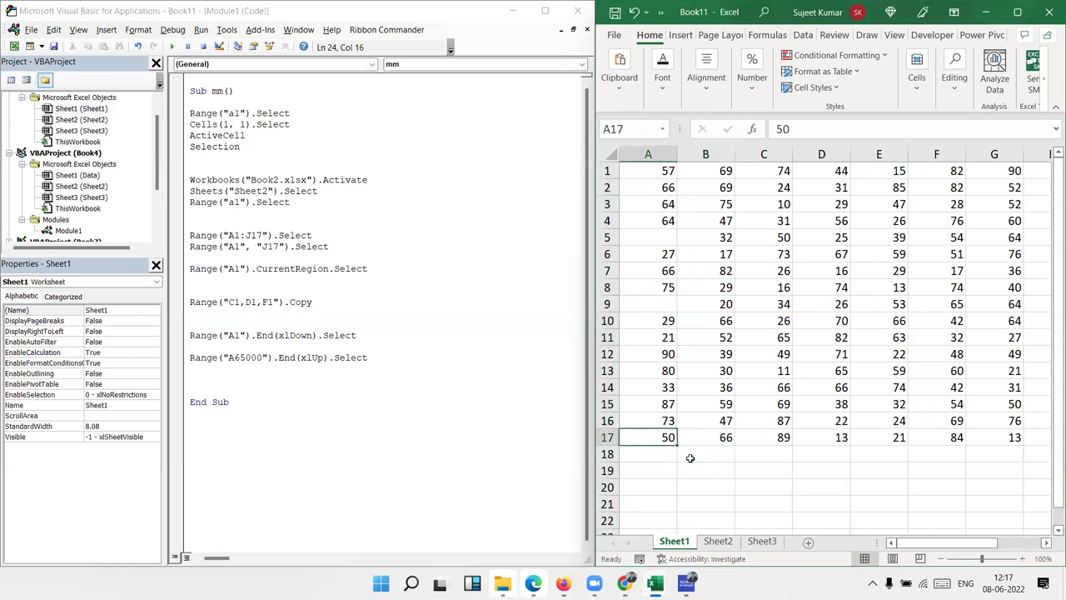
Append .Offset(1, 0) after End(xlUp) and run it to select A18
{"action": "left_click", "coordinate": [322, 357]}
{"action": "type", "text": ".of."}
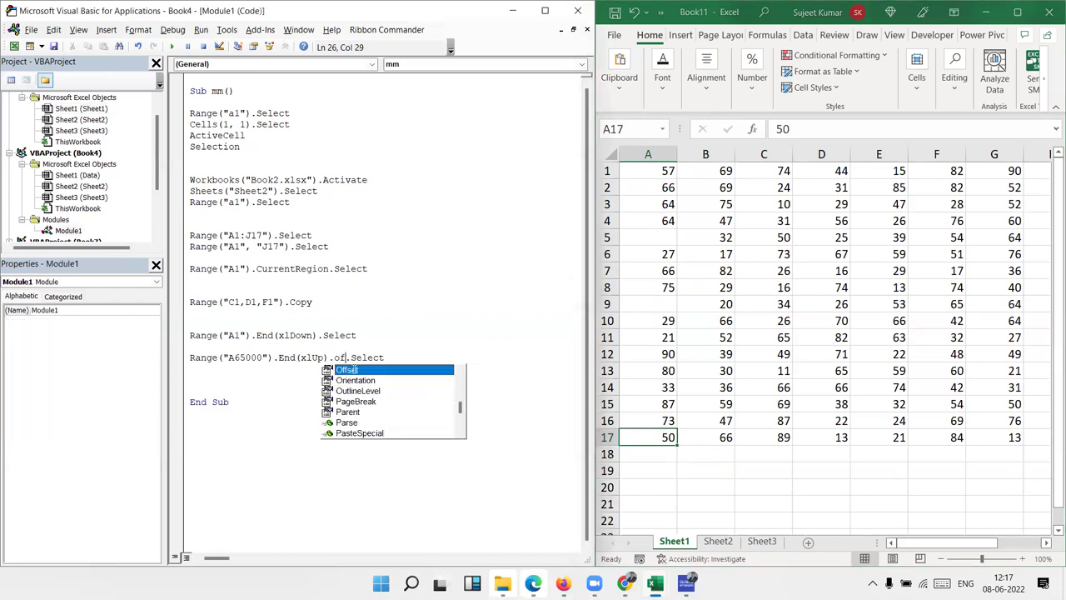
{"action": "double_click", "coordinate": [354, 370]}
{"action": "type", "text": "("}
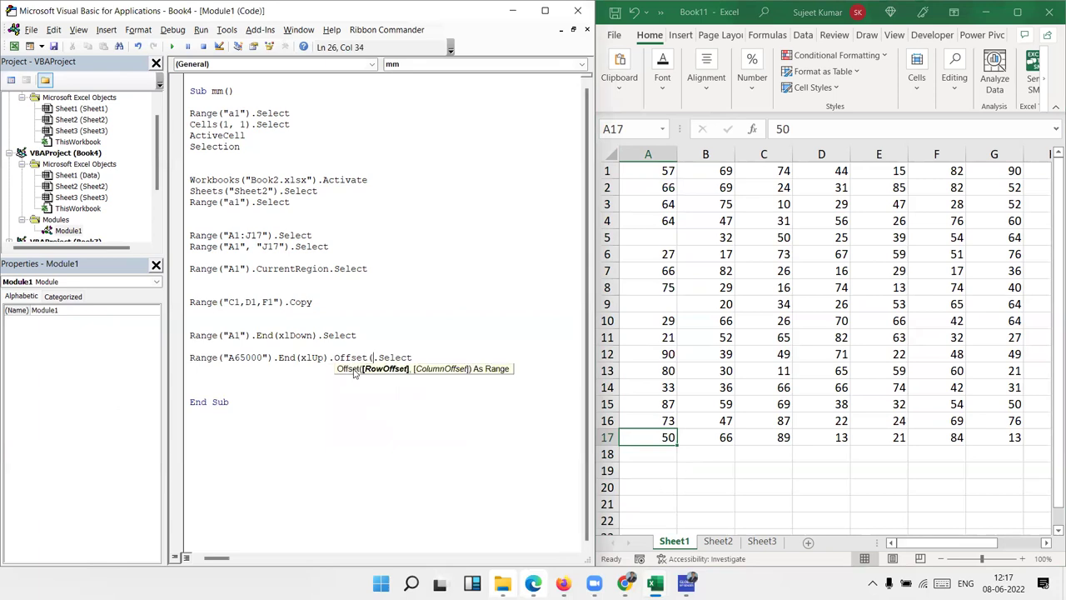
{"action": "type", "text": "1, 0)"}
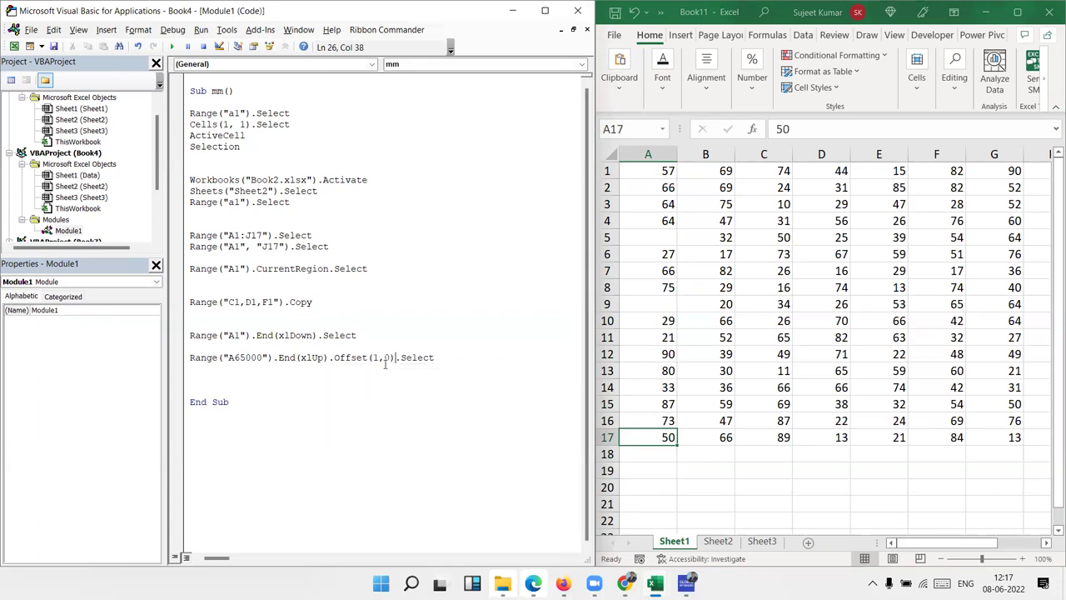
{"action": "left_click", "coordinate": [547, 431]}
{"action": "left_click", "coordinate": [659, 436]}
{"action": "key", "text": "Down"}
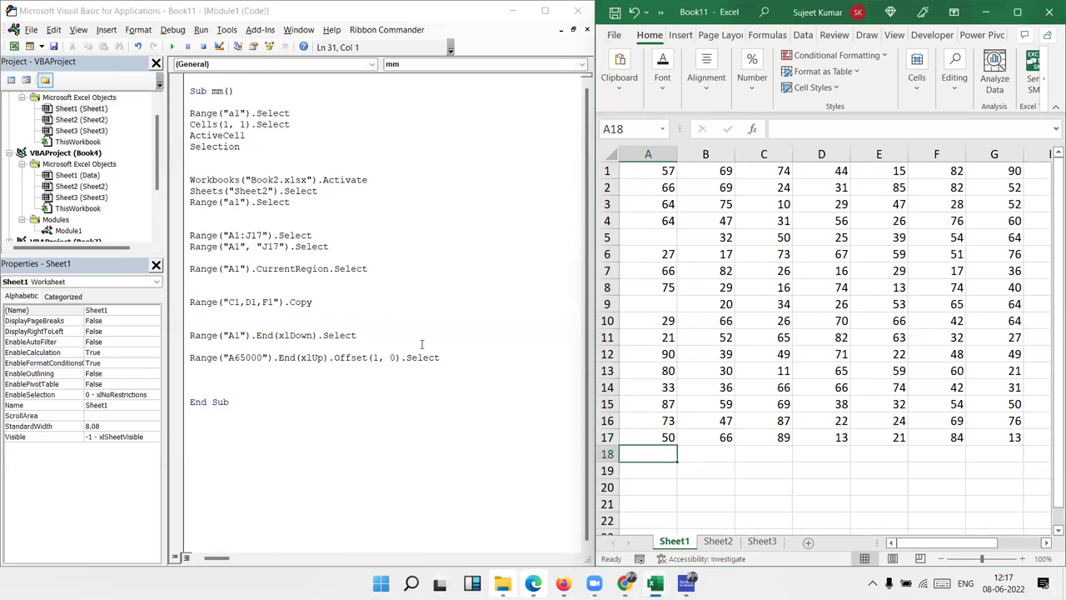
Change the column offset to 1, making Offset(1, 1), and rerun to land on B18
{"action": "left_click", "coordinate": [394, 356]}
{"action": "double_click", "coordinate": [394, 356]}
{"action": "type", "text": "1"}
{"action": "left_click", "coordinate": [469, 452]}
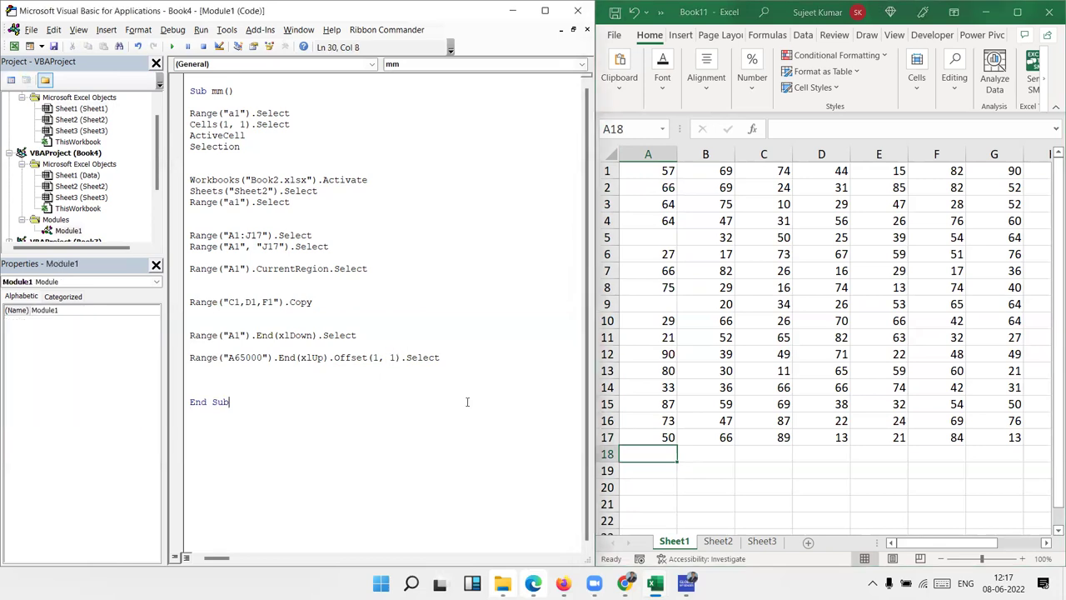
{"action": "left_click", "coordinate": [660, 435]}
{"action": "key", "text": "Down"}
{"action": "key", "text": "Right"}
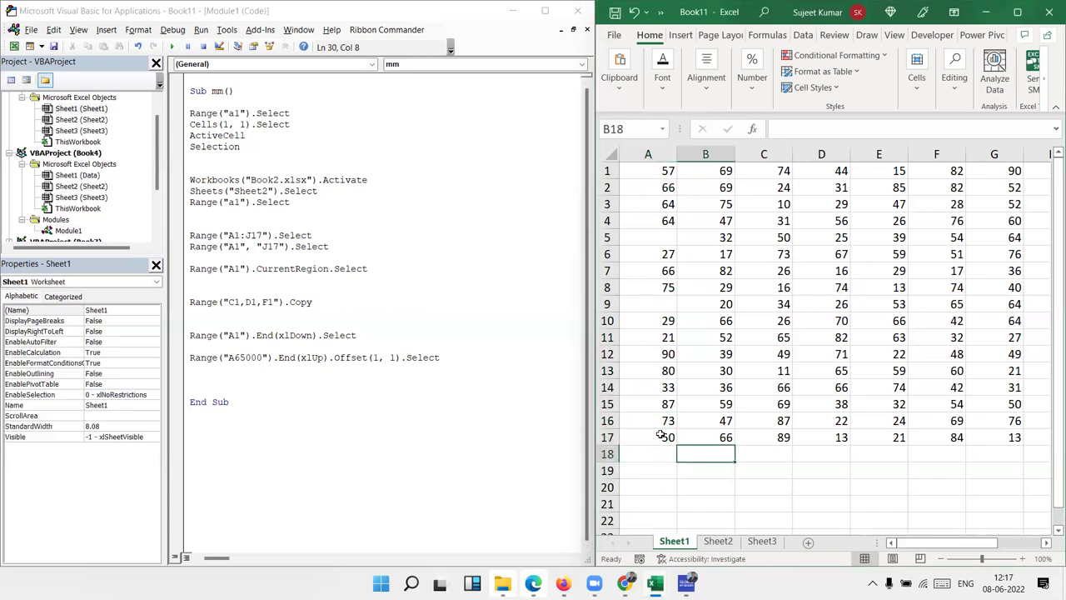
{"action": "key", "text": "Up"}
{"action": "key", "text": "Left"}
{"action": "key", "text": "Down"}
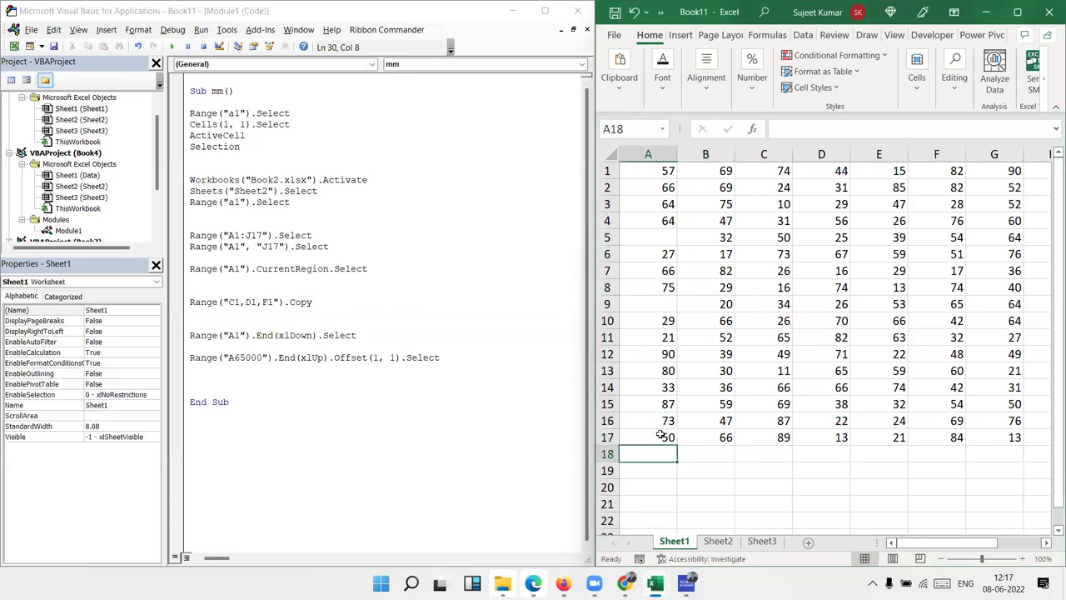
{"action": "key", "text": "Right"}
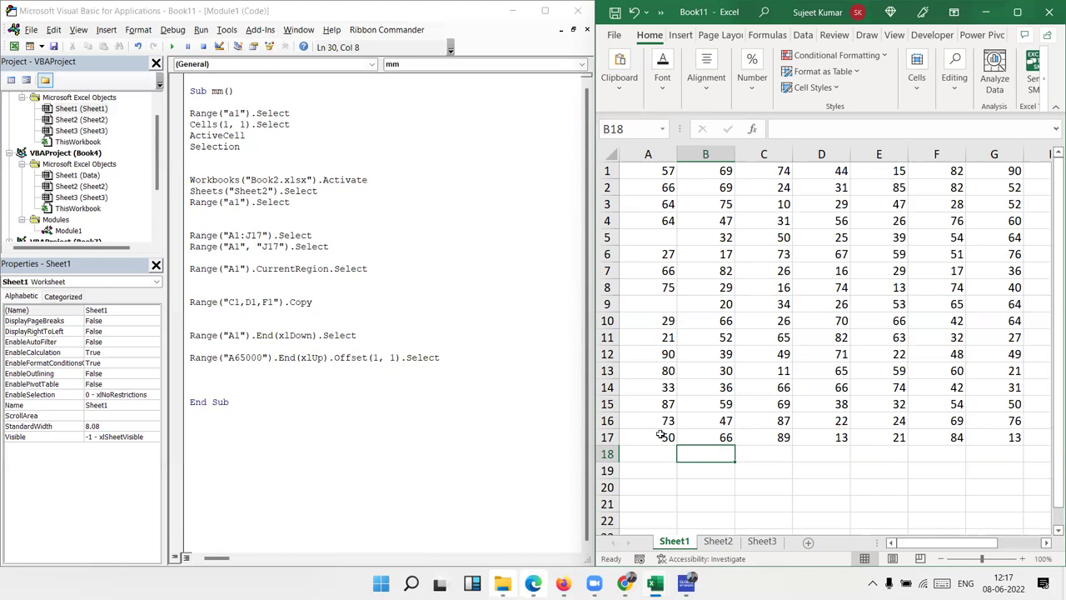
{"action": "left_click", "coordinate": [376, 357]}
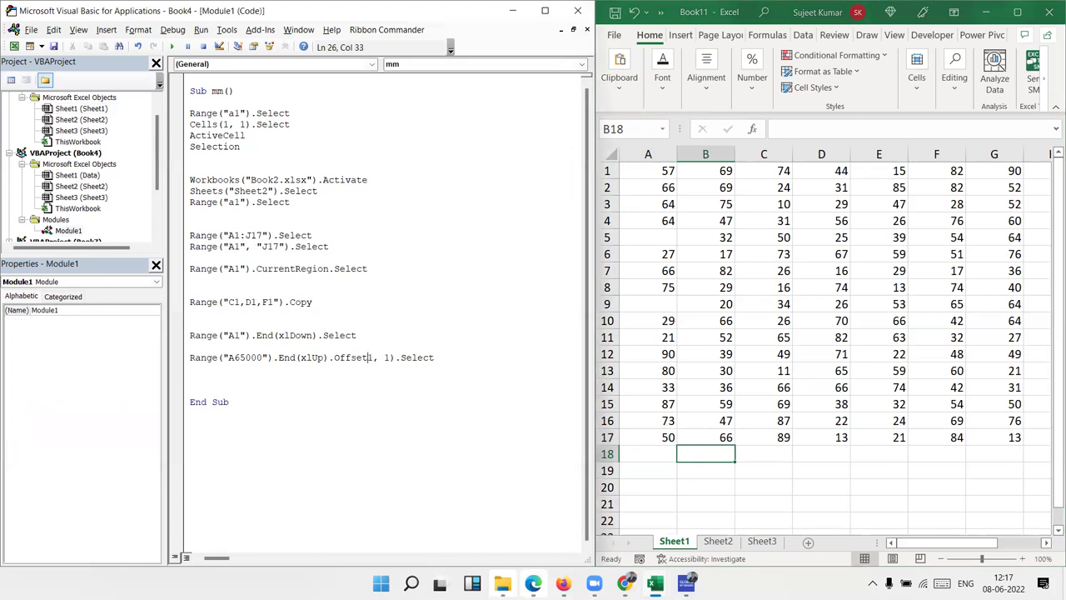
{"action": "key", "text": "ctrl+i"}
{"action": "type", "text": "("}
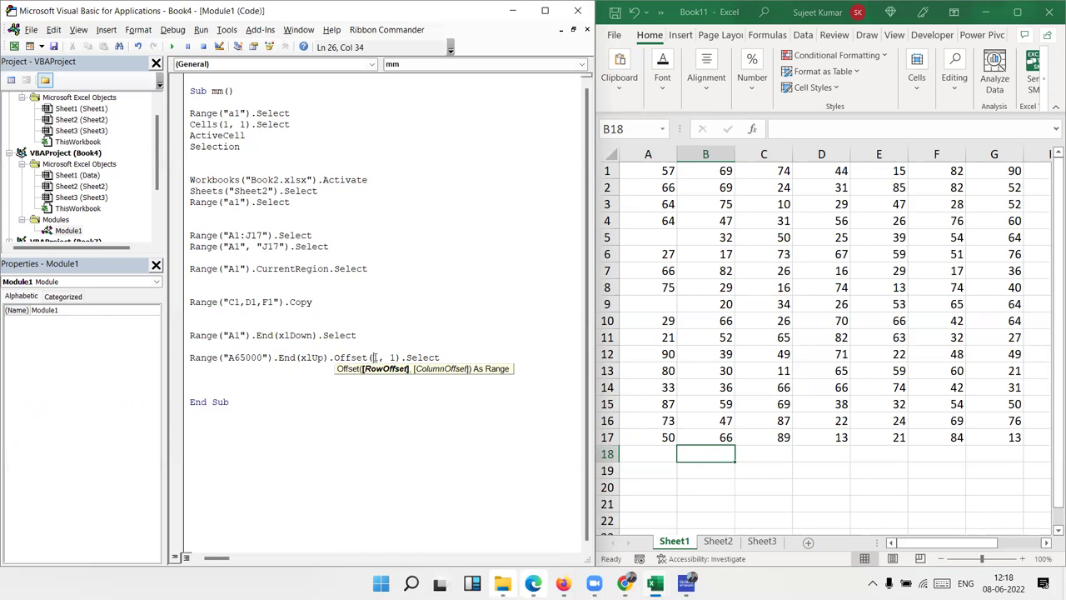
{"action": "type", "text": "1"}
{"action": "left_click", "coordinate": [301, 368]}
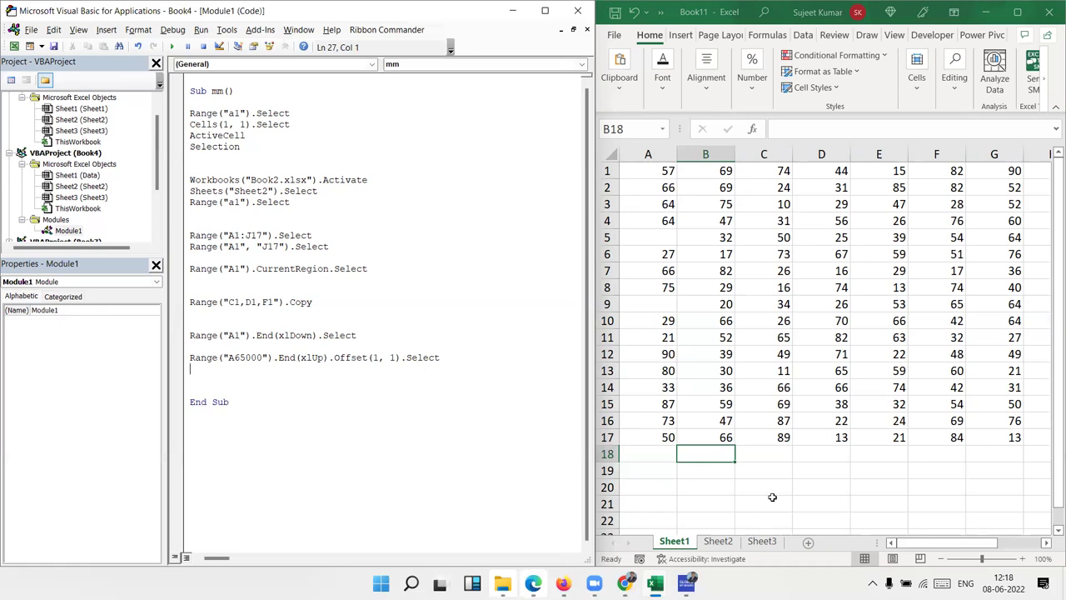
{"action": "left_click", "coordinate": [665, 447]}
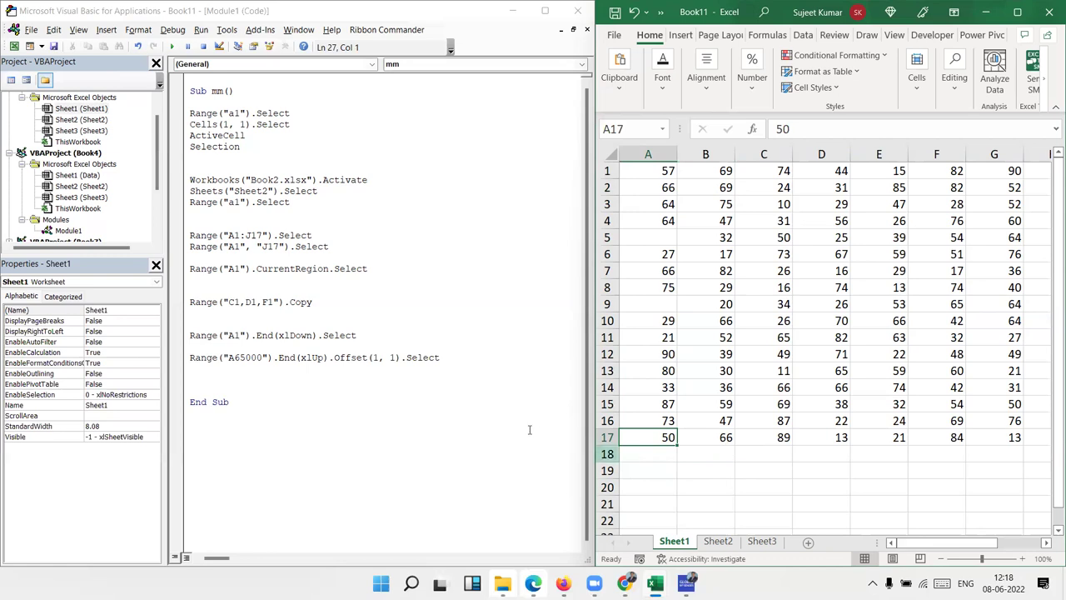
Record a new macro that clicks A1 and extends the selection to J17 with Ctrl+Shift+End
{"action": "left_click", "coordinate": [278, 374]}
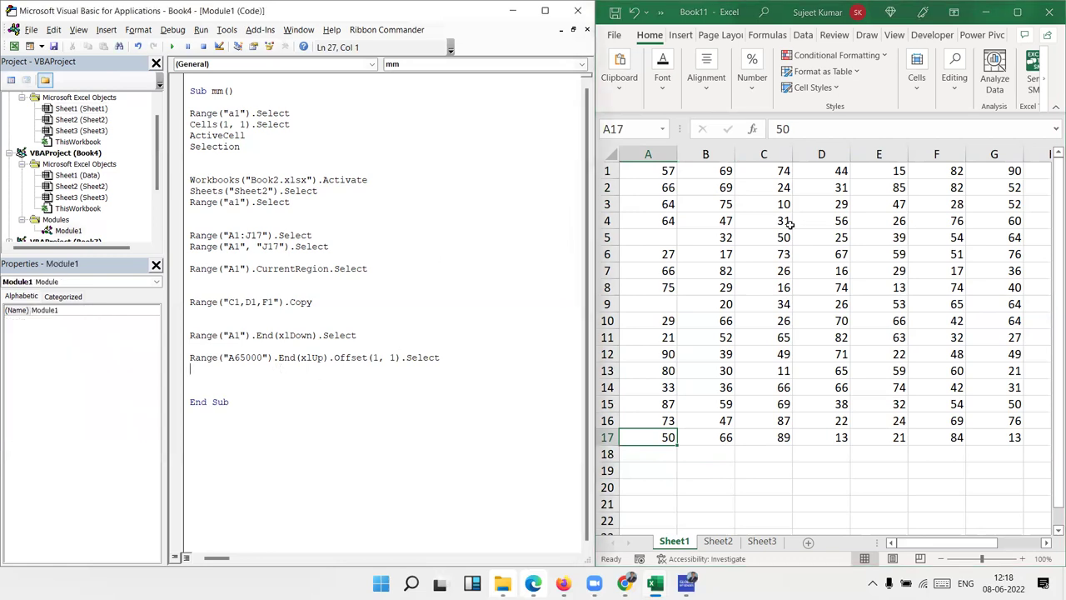
{"action": "left_click", "coordinate": [804, 252]}
{"action": "left_click", "coordinate": [938, 36]}
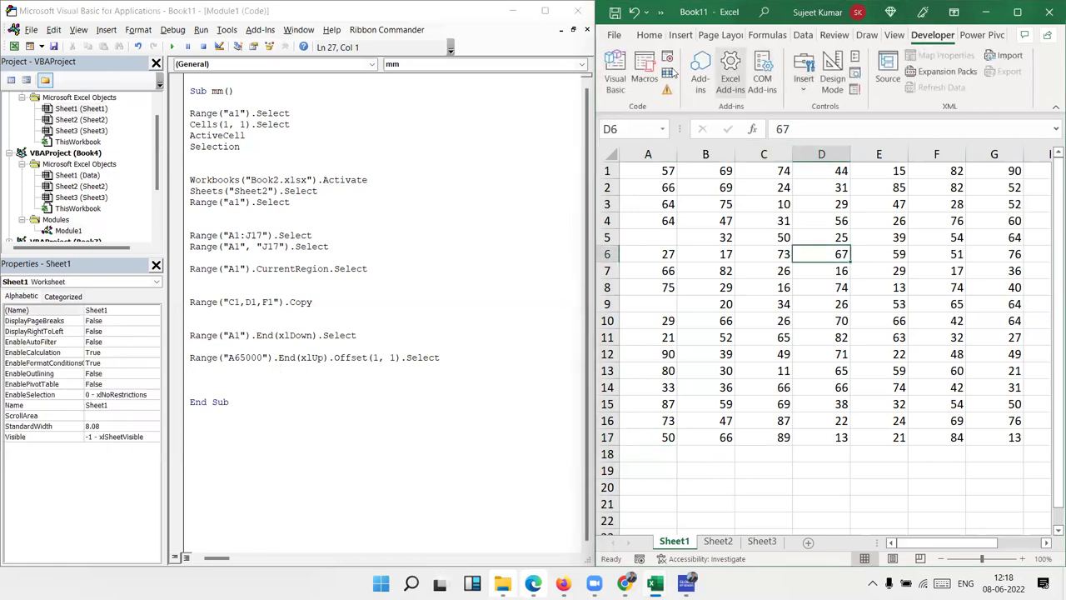
{"action": "left_click", "coordinate": [617, 84]}
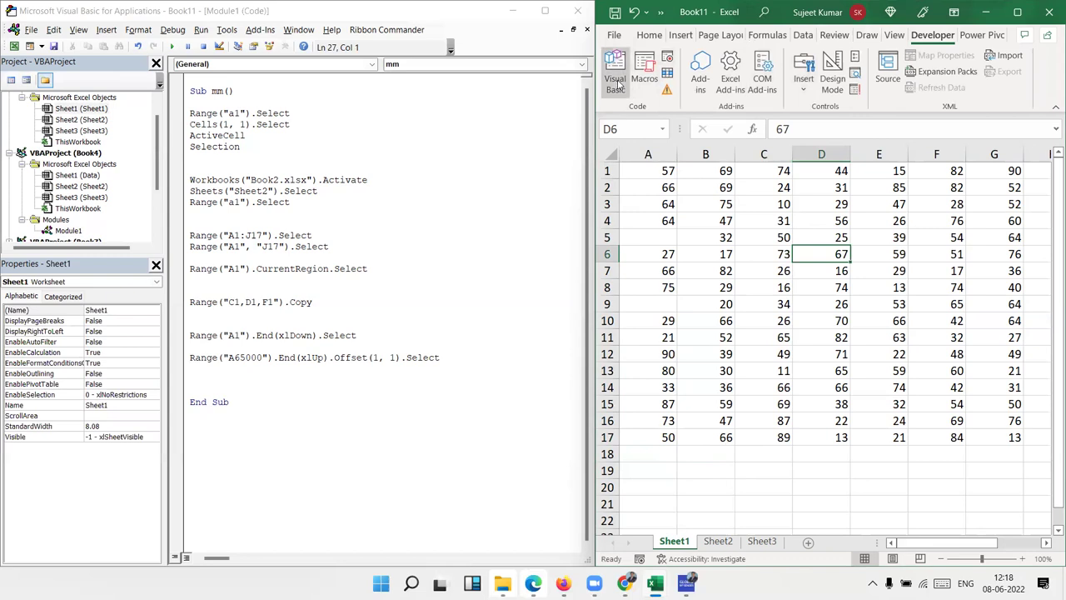
{"action": "left_click", "coordinate": [668, 60]}
{"action": "left_click", "coordinate": [563, 372]}
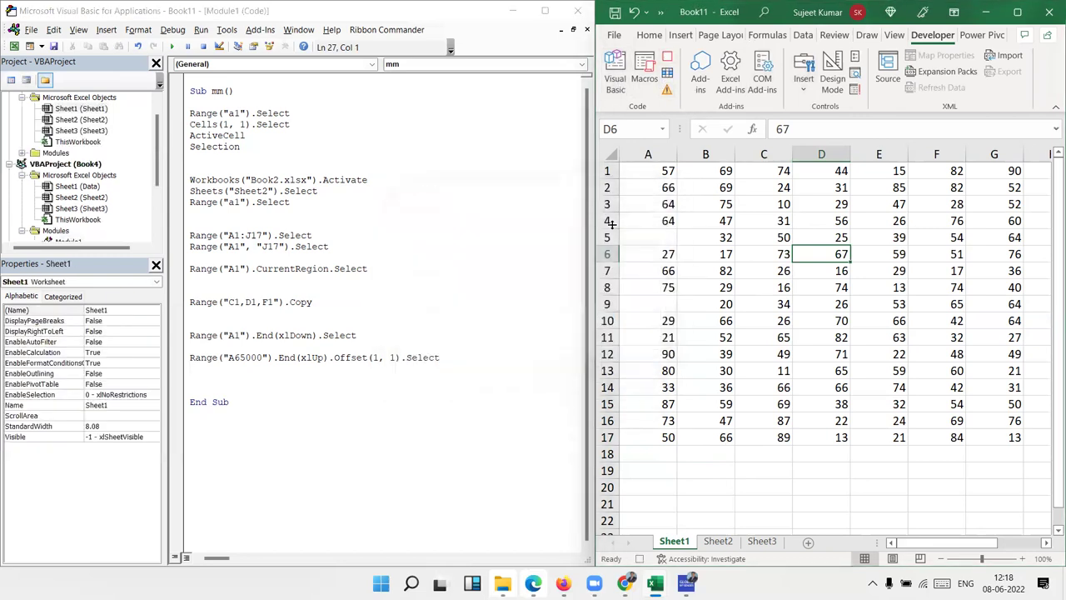
{"action": "left_click", "coordinate": [660, 170]}
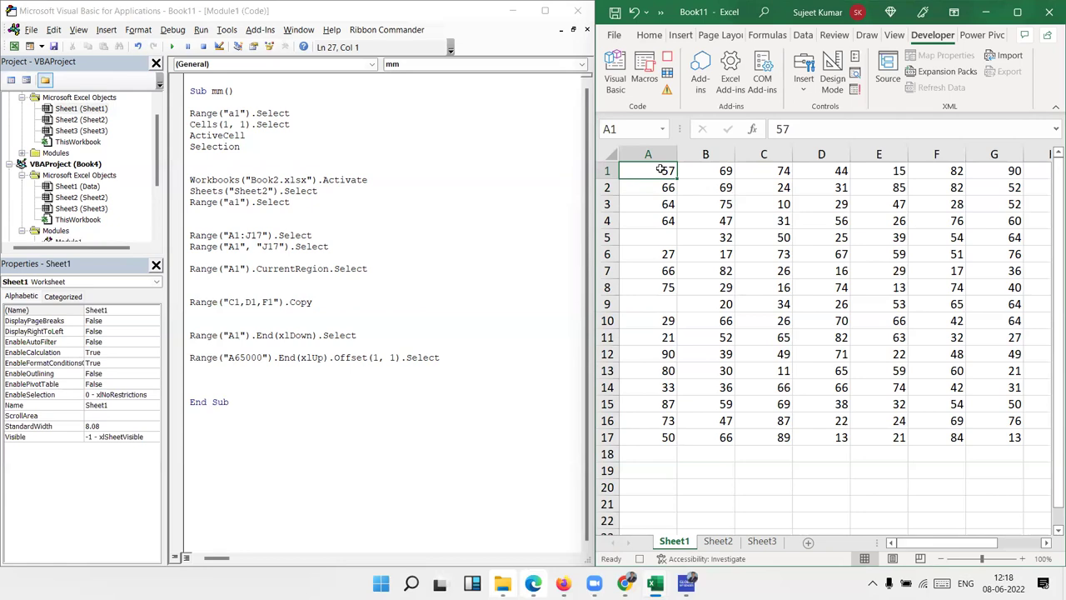
{"action": "key", "text": "ctrl+shift+End"}
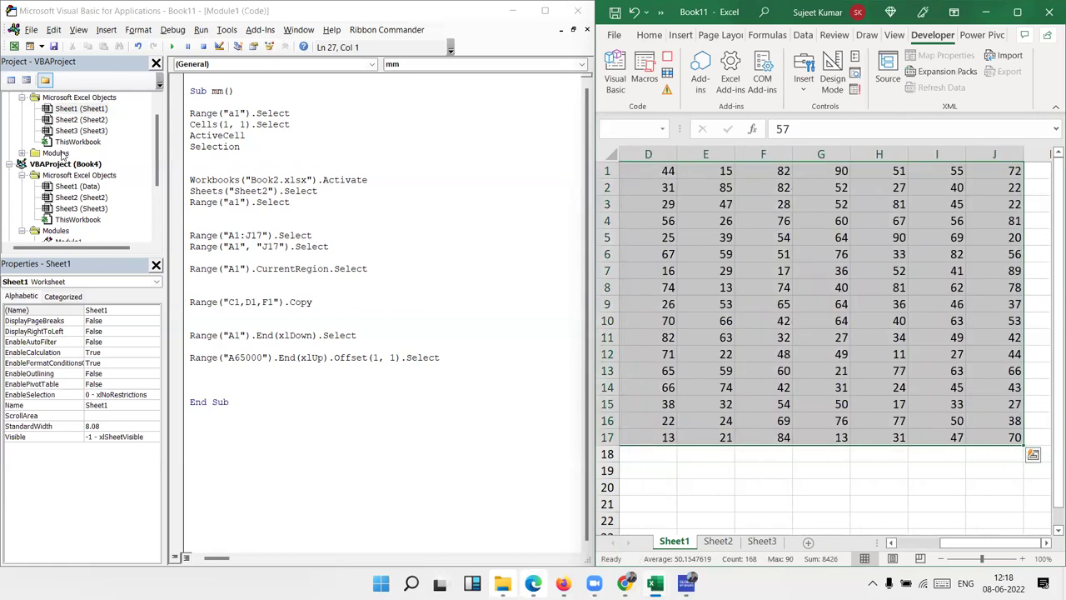
{"action": "scroll", "coordinate": [80, 156], "scroll_direction": "down", "scroll_amount": 3}
{"action": "scroll", "coordinate": [80, 156], "scroll_direction": "up", "scroll_amount": 3}
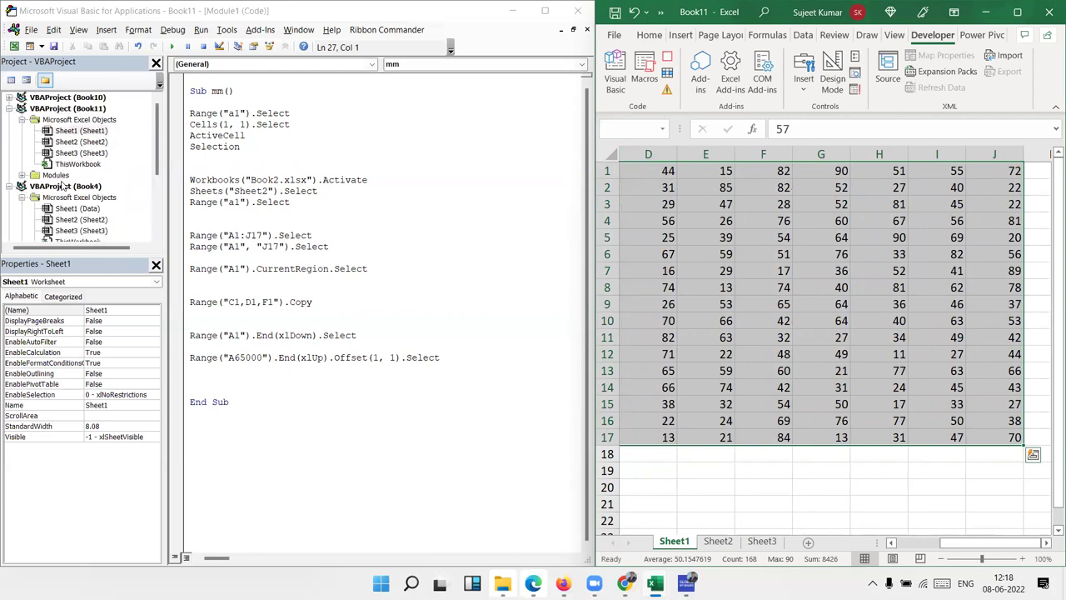
Open Book11's Module1 and highlight xlLastCell in the recorded Macro3 line
{"action": "left_click", "coordinate": [57, 176]}
{"action": "double_click", "coordinate": [66, 186]}
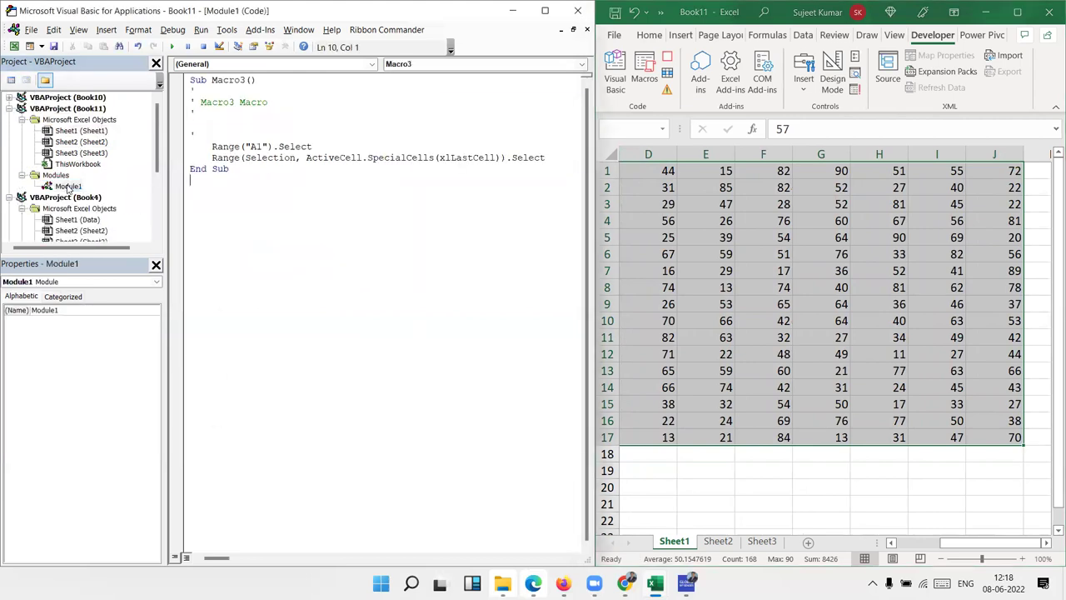
{"action": "key", "text": "Up"}
{"action": "key", "text": "End"}
{"action": "double_click", "coordinate": [466, 158]}
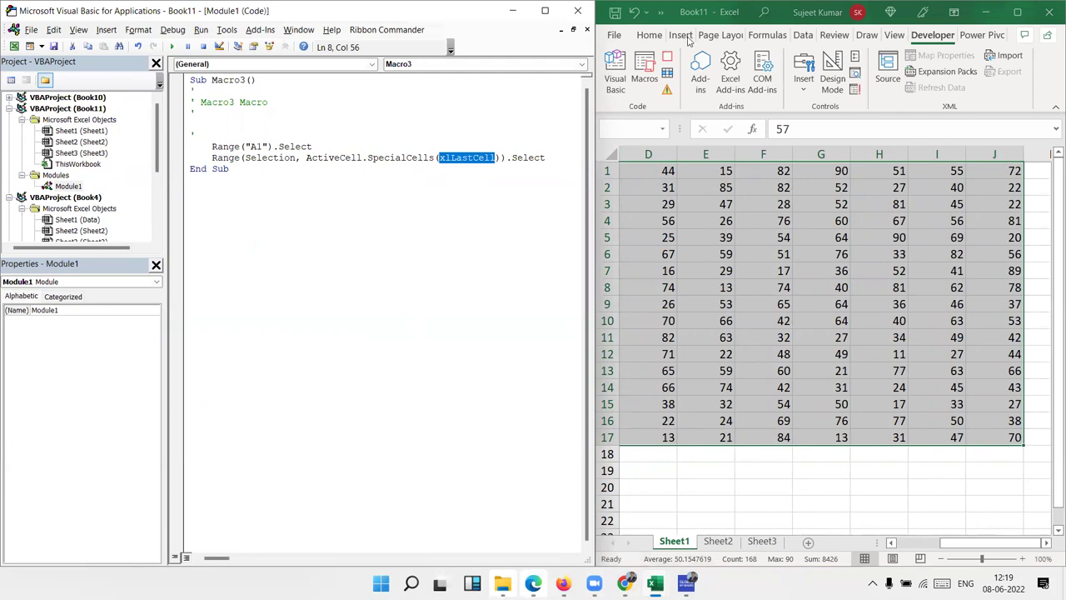
Open Book4's Module1 and insert a blank line above End Sub in mm
{"action": "key", "text": "alt+F11"}
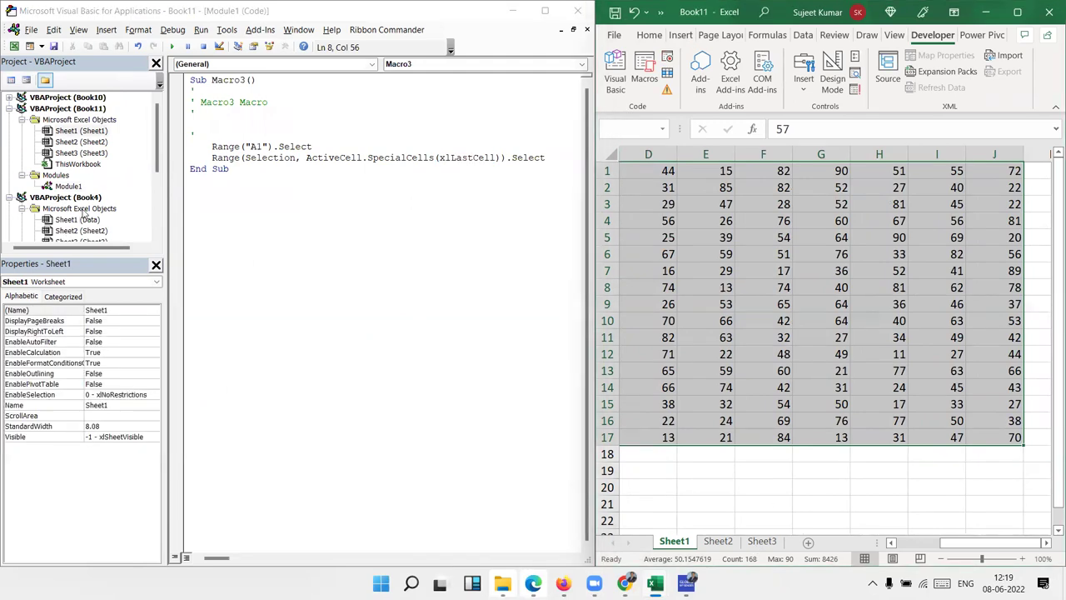
{"action": "scroll", "coordinate": [86, 214], "scroll_direction": "down", "scroll_amount": 1}
{"action": "scroll", "coordinate": [79, 196], "scroll_direction": "up", "scroll_amount": 1}
{"action": "left_click", "coordinate": [75, 187]}
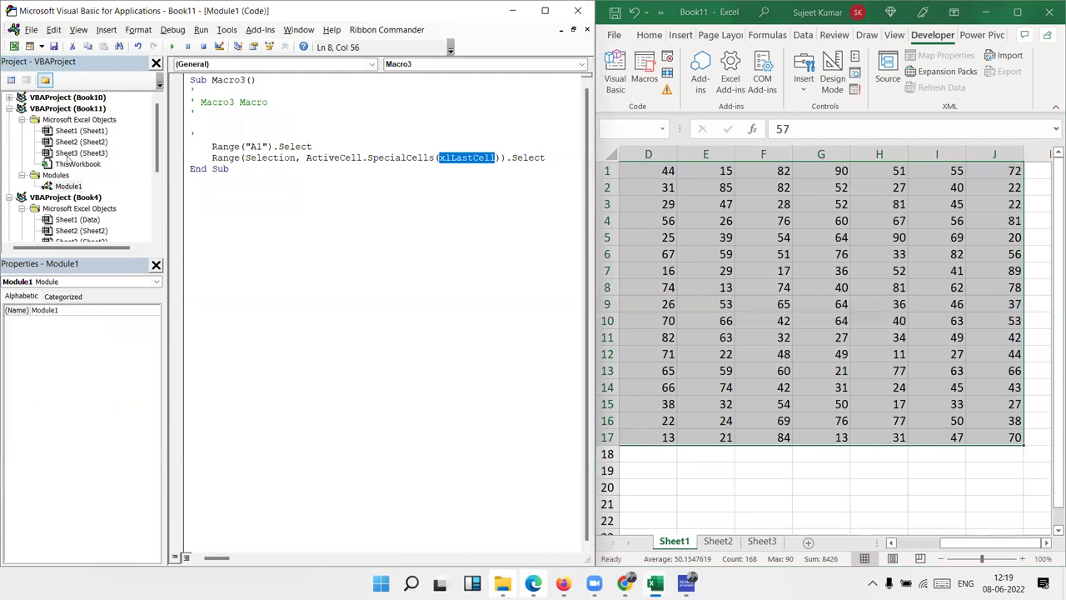
{"action": "scroll", "coordinate": [67, 159], "scroll_direction": "down", "scroll_amount": 4}
{"action": "double_click", "coordinate": [68, 152]}
{"action": "left_click", "coordinate": [218, 386]}
{"action": "key", "text": "Return"}
{"action": "key", "text": "Up"}
{"action": "key", "text": "Up"}
Write Range("A1",Range("a1").SpecialCells(xlCellTypeLastCell)).Select using IntelliSense completions
{"action": "type", "text": "range(\"A1\",range(\"a1\""}
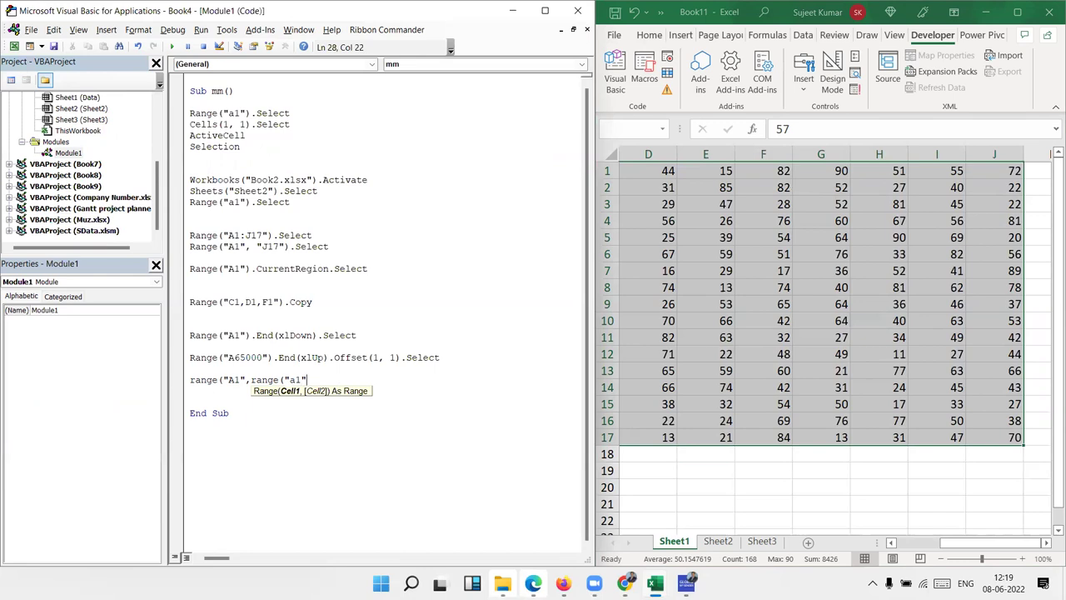
{"action": "type", "text": ")."}
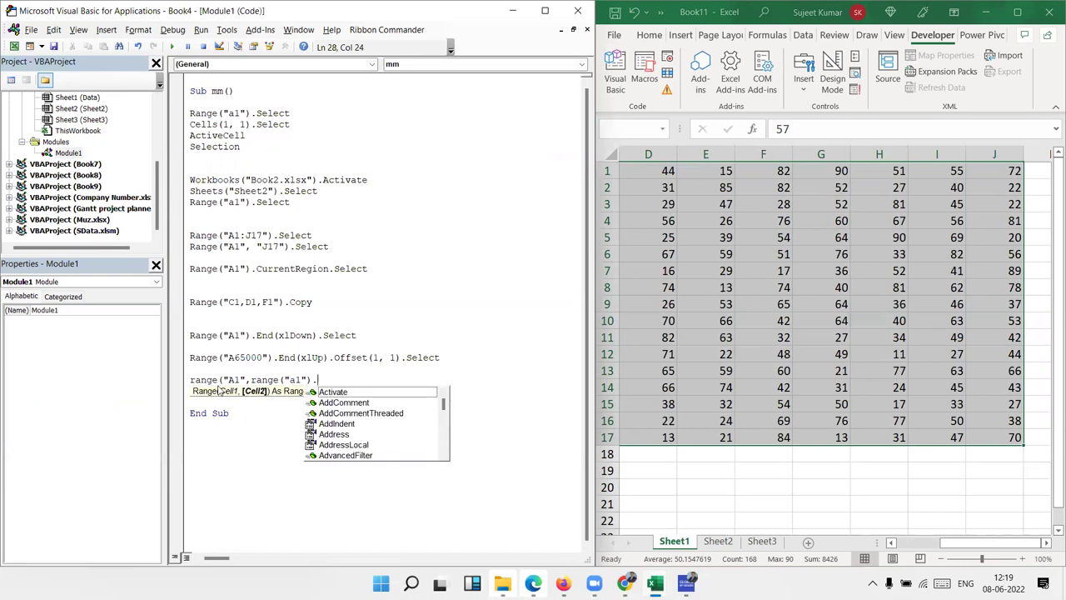
{"action": "type", "text": "sp"}
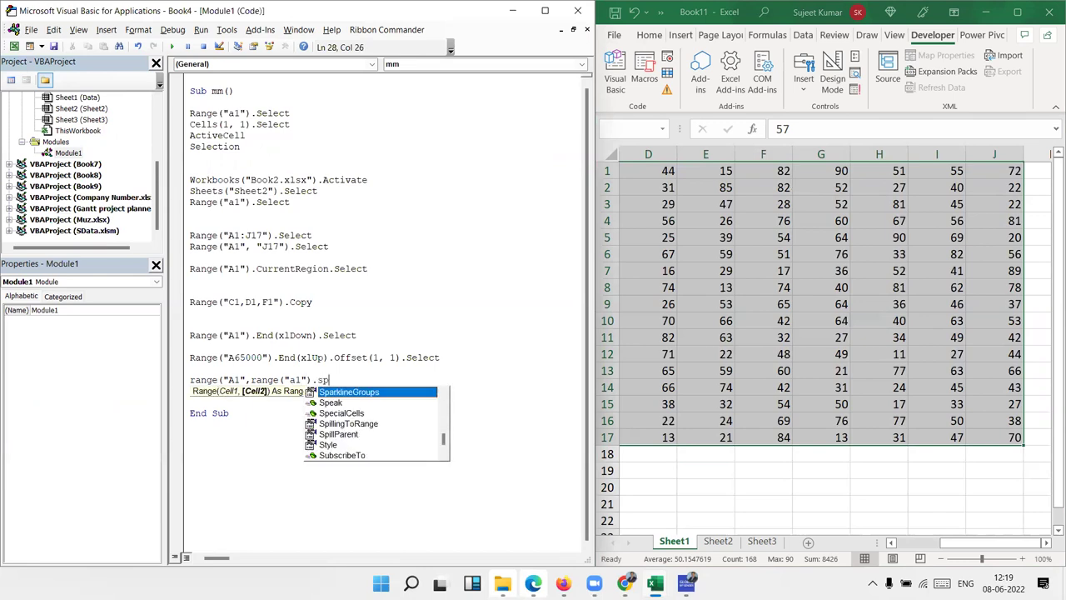
{"action": "type", "text": "ec"}
{"action": "key", "text": "Tab"}
{"action": "type", "text": "("}
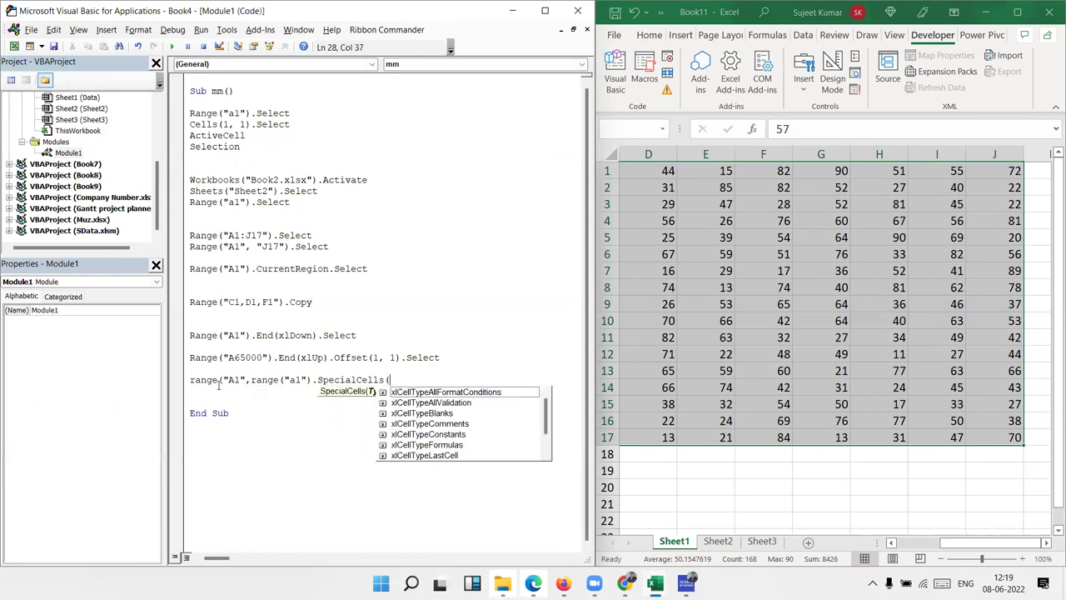
{"action": "key", "text": "Down"}
{"action": "key", "text": "Down"}
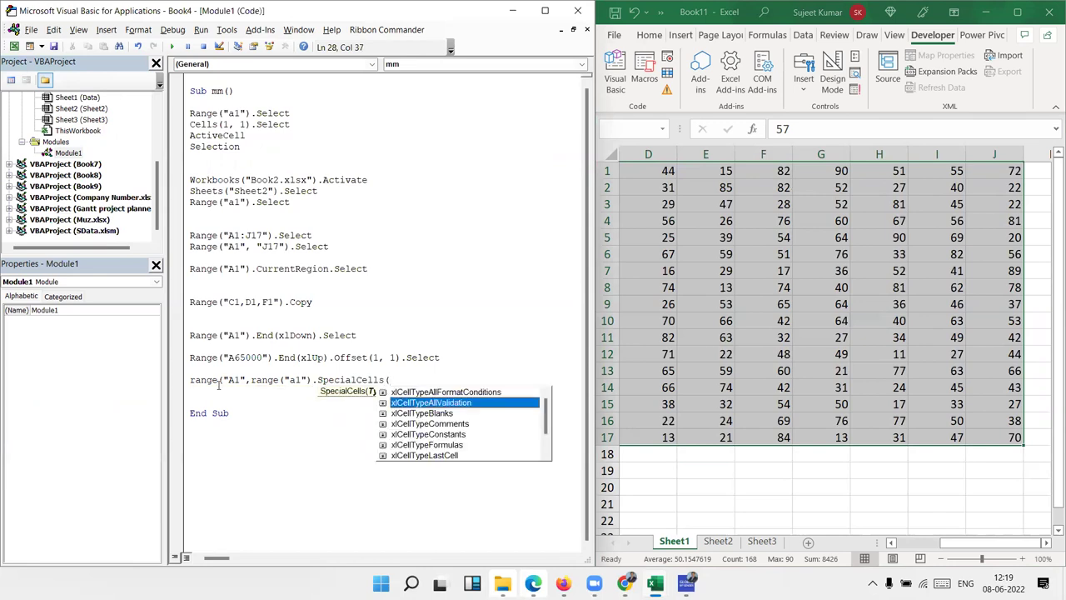
{"action": "key", "text": "Down"}
{"action": "key", "text": "Down"}
{"action": "key", "text": "Down"}
{"action": "key", "text": "Down"}
{"action": "key", "text": "Down"}
{"action": "key", "text": "Down"}
{"action": "key", "text": "Up"}
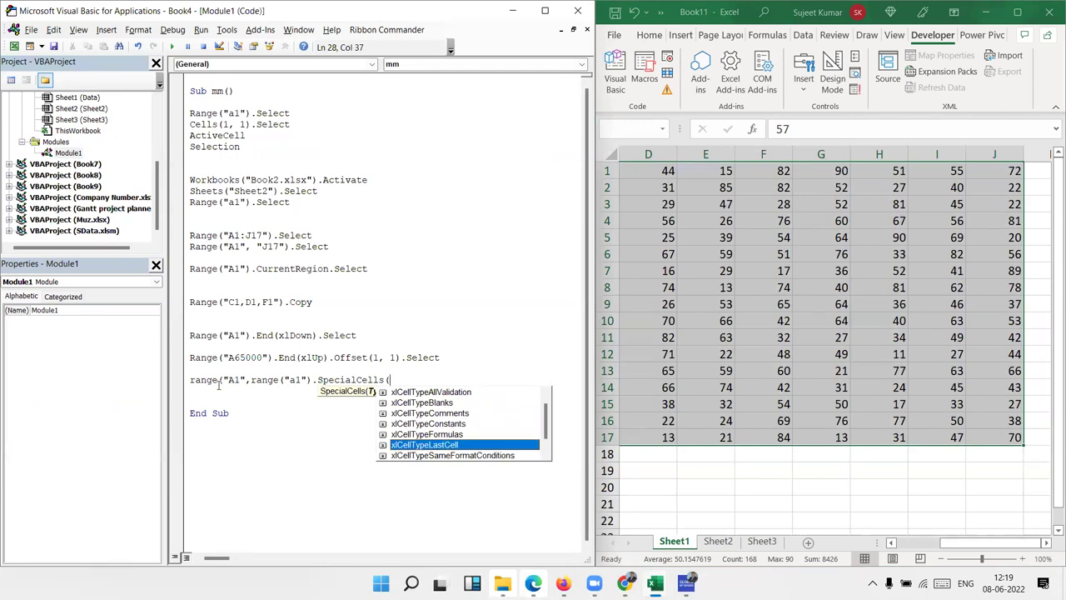
{"action": "key", "text": "Tab"}
{"action": "type", "text": ")"}
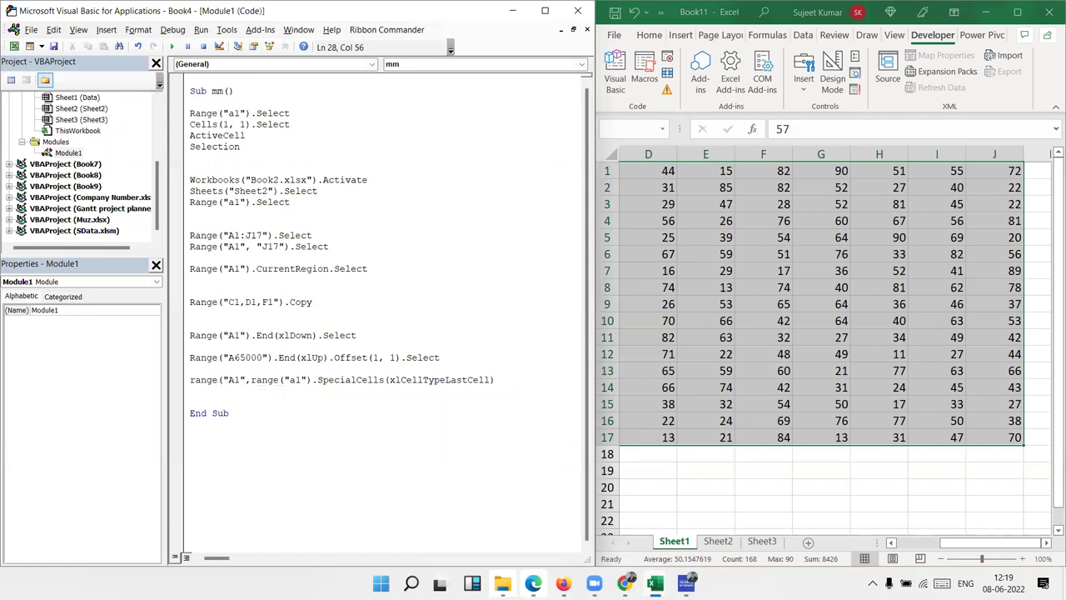
{"action": "type", "text": ").sel"}
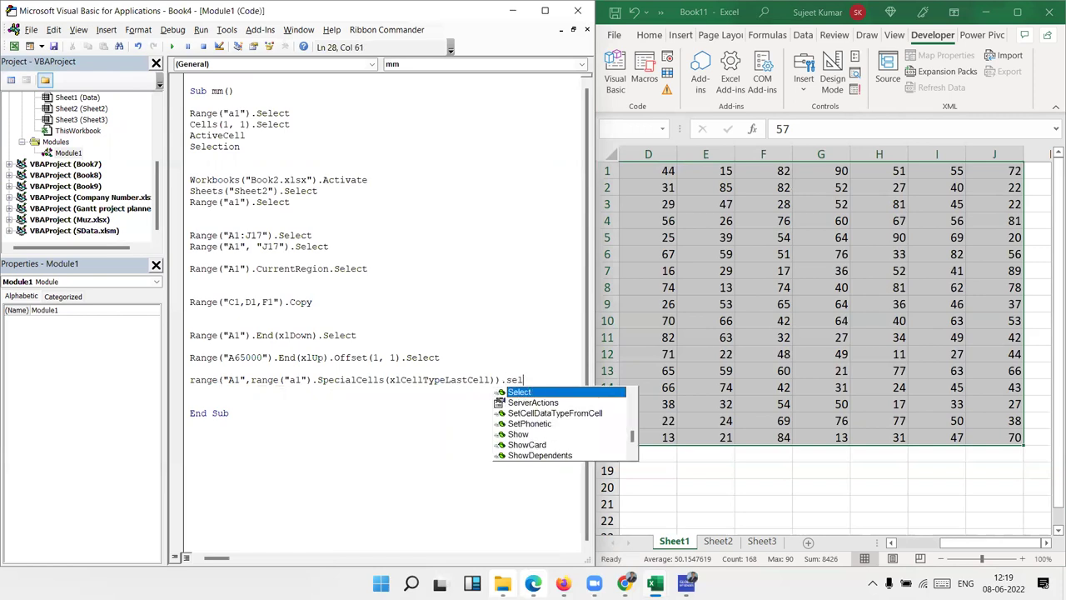
{"action": "key", "text": "Return"}
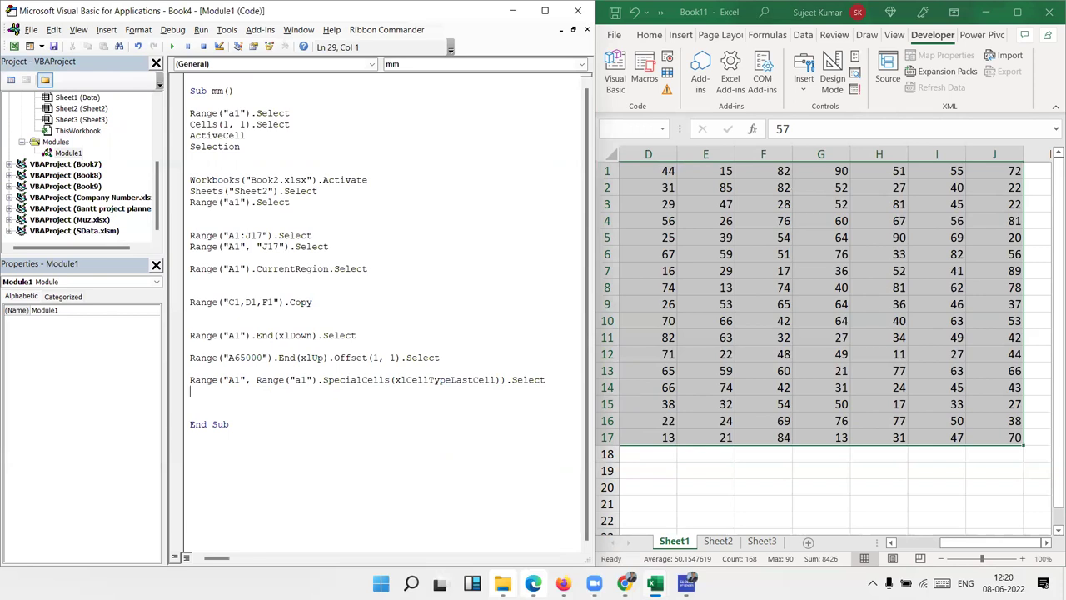
Review the Range("A1", "J17") and last-cell lines with a temporary breakpoint, showing J17 as last cell
{"action": "left_click", "coordinate": [284, 405]}
{"action": "left_click", "coordinate": [175, 247]}
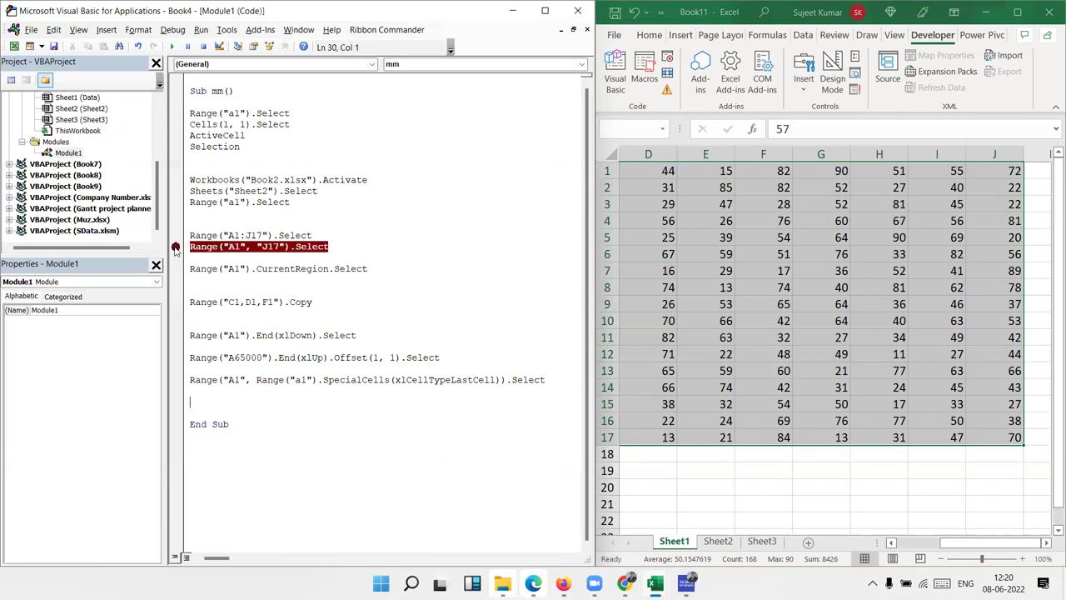
{"action": "left_click", "coordinate": [227, 246]}
{"action": "double_click", "coordinate": [264, 246]}
{"action": "left_click_drag", "start_coordinate": [243, 379], "coordinate": [224, 379]}
{"action": "mouse_move", "coordinate": [255, 380]}
{"action": "left_mouse_down"}
{"action": "mouse_move", "coordinate": [502, 385]}
{"action": "mouse_move", "coordinate": [484, 391]}
{"action": "left_mouse_up"}
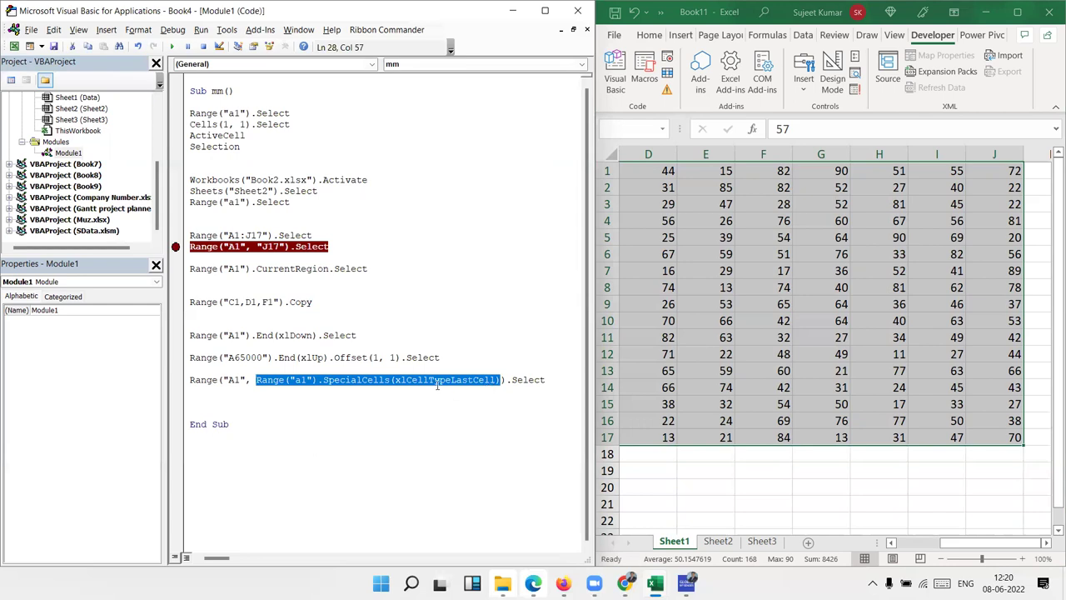
{"action": "left_click", "coordinate": [1010, 444]}
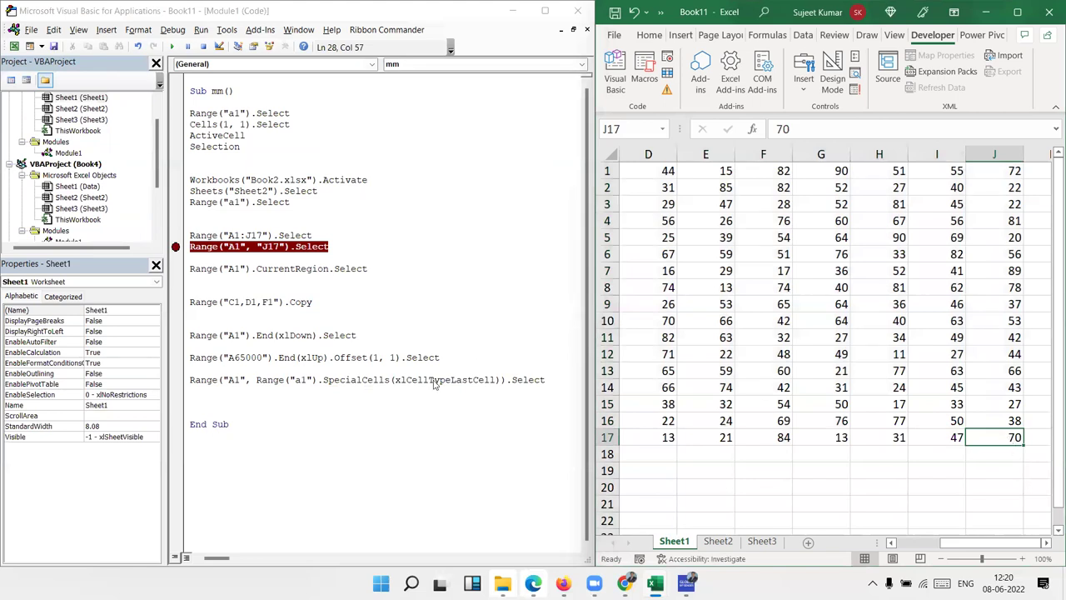
{"action": "left_click", "coordinate": [176, 247]}
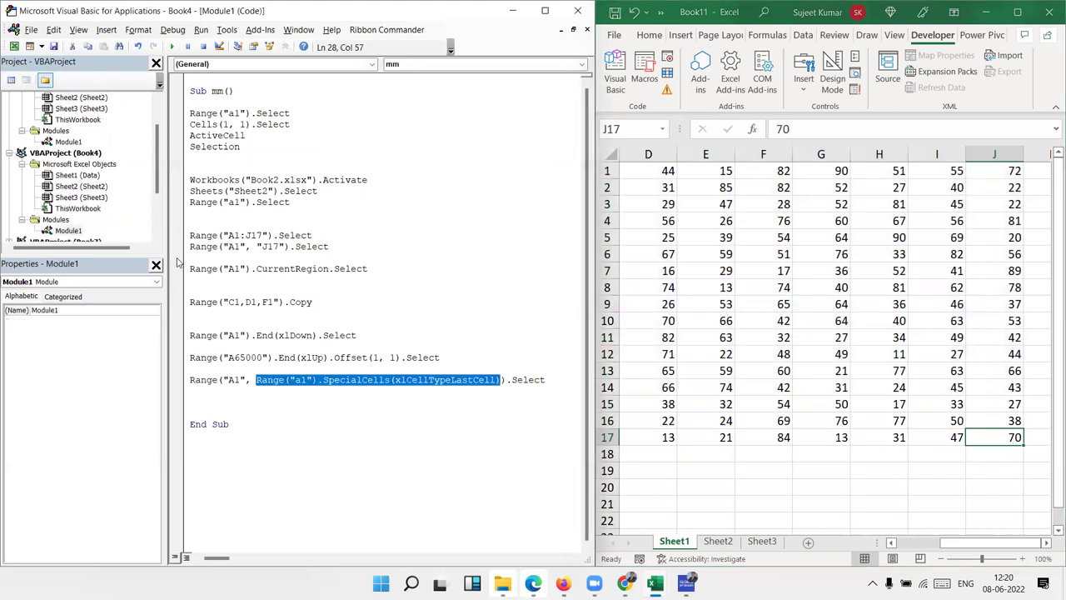
{"action": "left_click", "coordinate": [208, 401]}
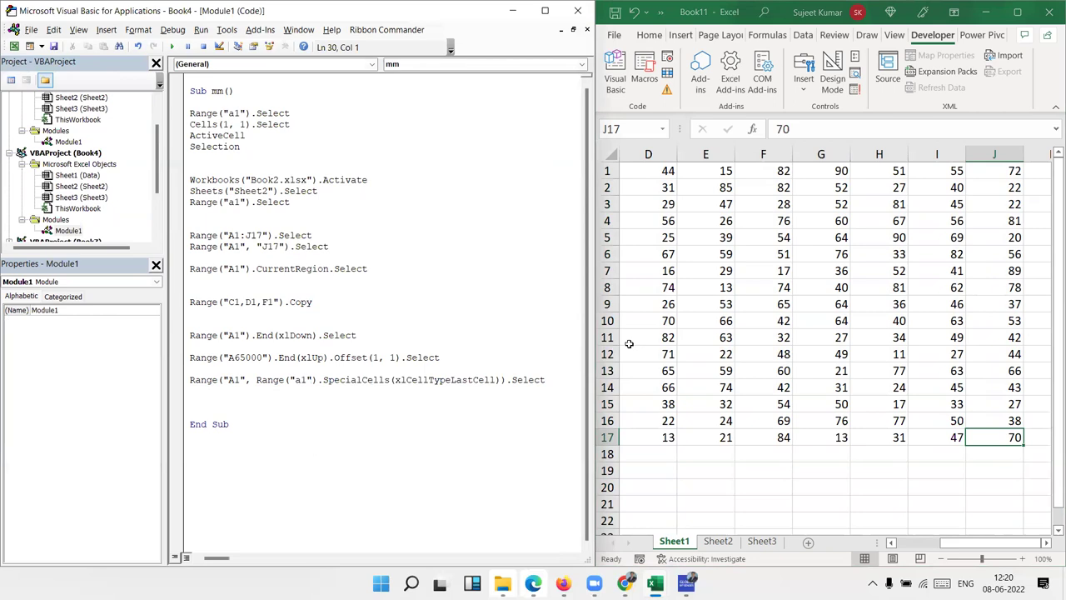
In Excel, select the data block from D1 with Ctrl+Shift+Right/Down, then start a new code line
{"action": "left_click", "coordinate": [668, 208]}
{"action": "left_click", "coordinate": [655, 169]}
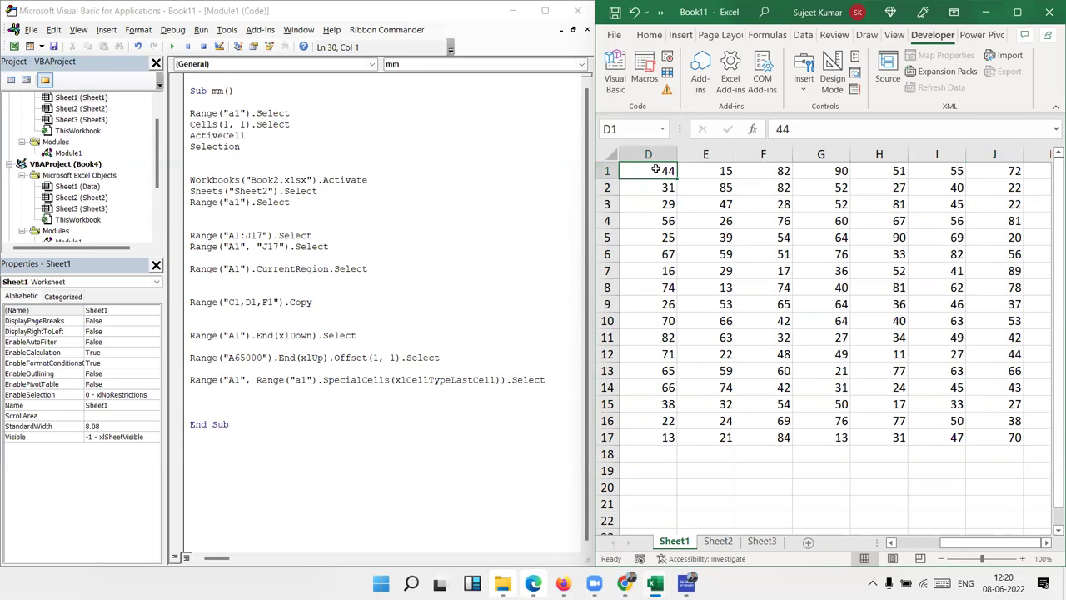
{"action": "key", "text": "ctrl+shift+Right"}
{"action": "key", "text": "ctrl+shift+Down"}
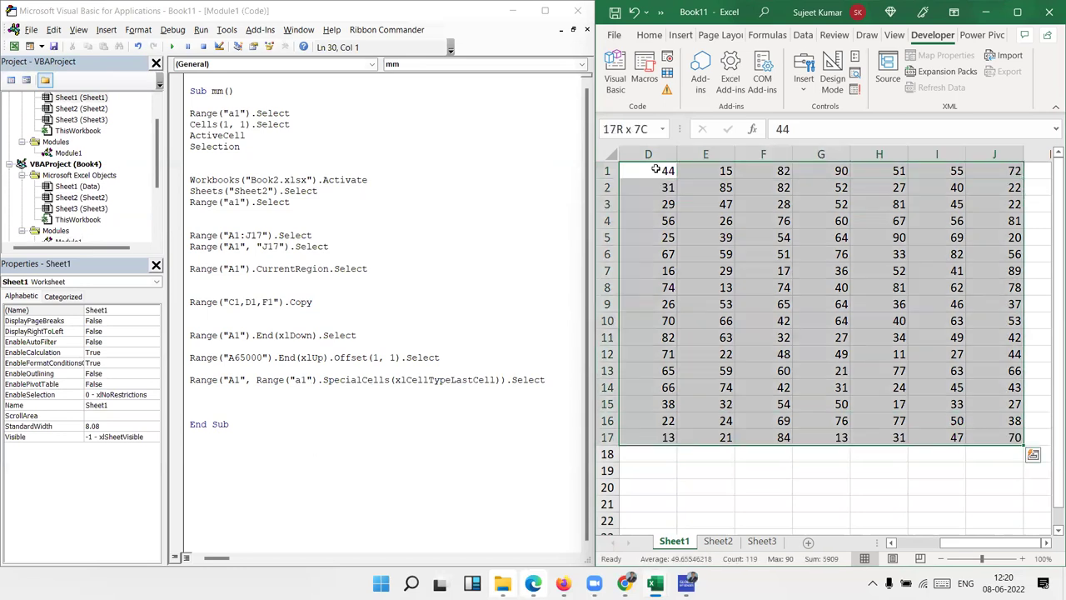
{"action": "key", "text": "Left"}
{"action": "key", "text": "Left"}
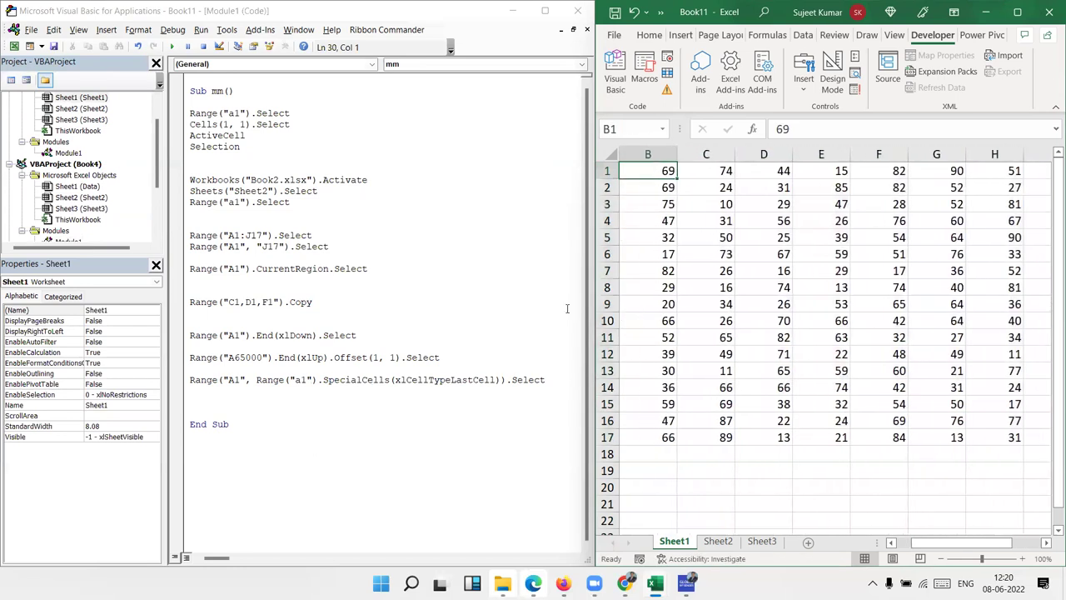
{"action": "left_click", "coordinate": [267, 398]}
{"action": "key", "text": "Return"}
Write Range("a1", Range("A1").End(xlToLeft)).Select, picking End and xlToLeft from IntelliSense
{"action": "type", "text": "ran"}
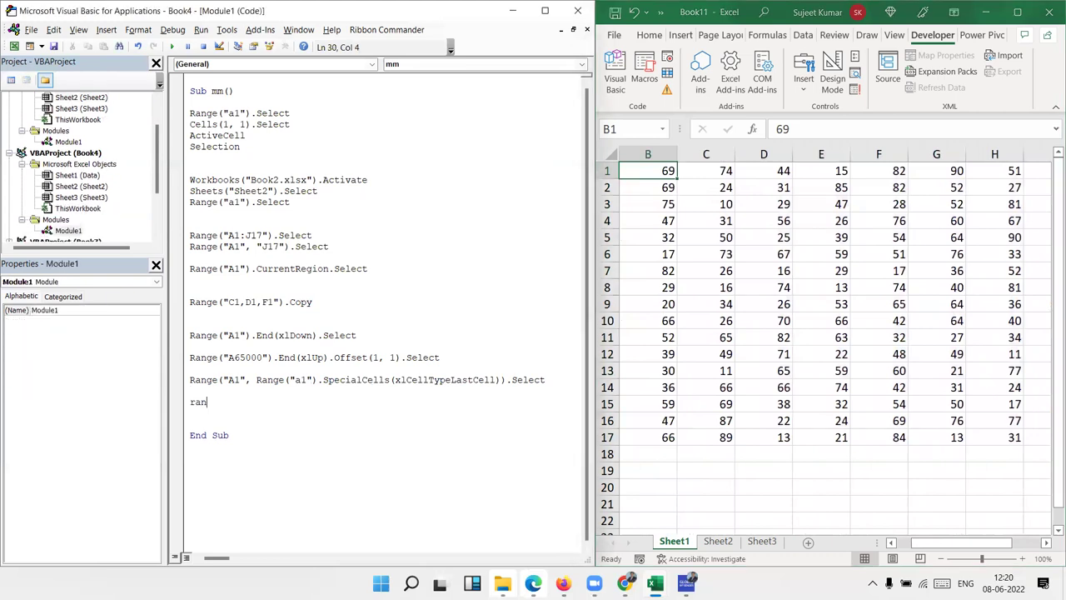
{"action": "type", "text": "ge(\"a1\","}
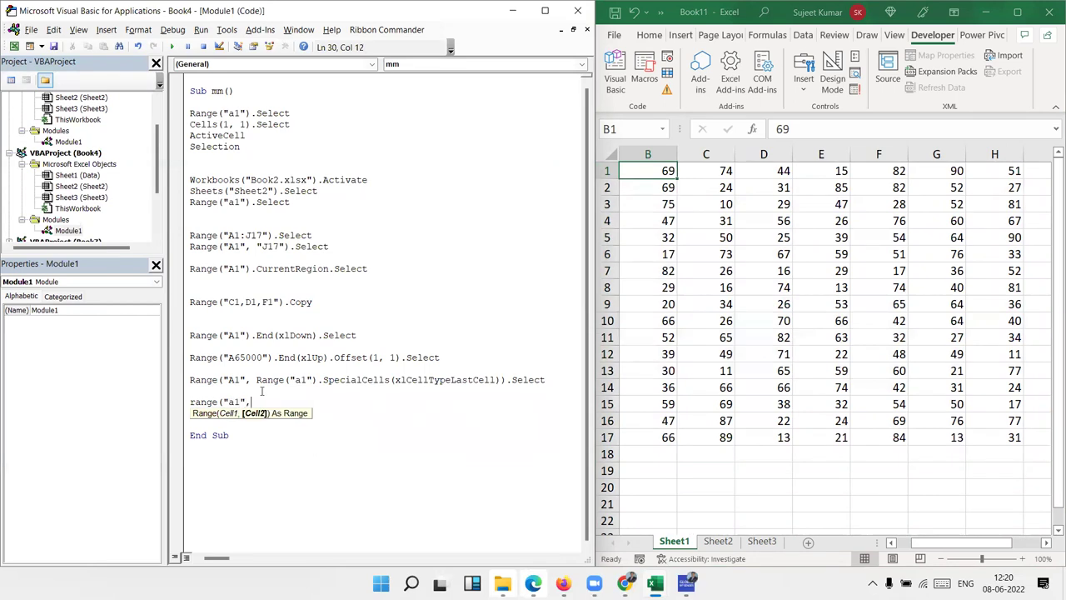
{"action": "type", "text": "range"}
{"action": "type", "text": "("}
{"action": "type", "text": "\"A1\").em"}
{"action": "key", "text": "BackSpace"}
{"action": "type", "text": "nd("}
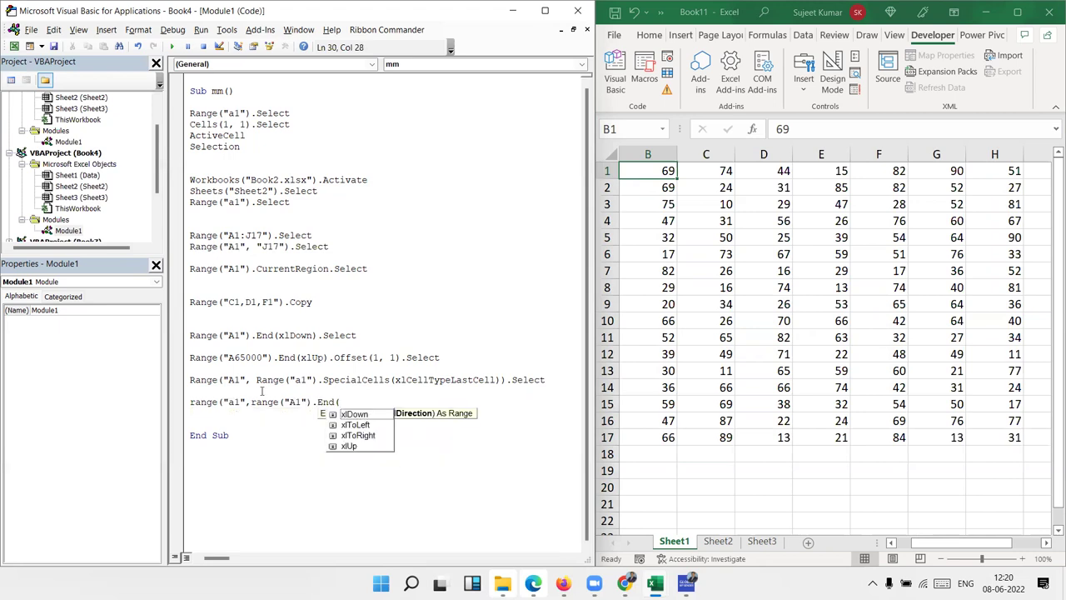
{"action": "key", "text": "Down"}
{"action": "key", "text": "Tab"}
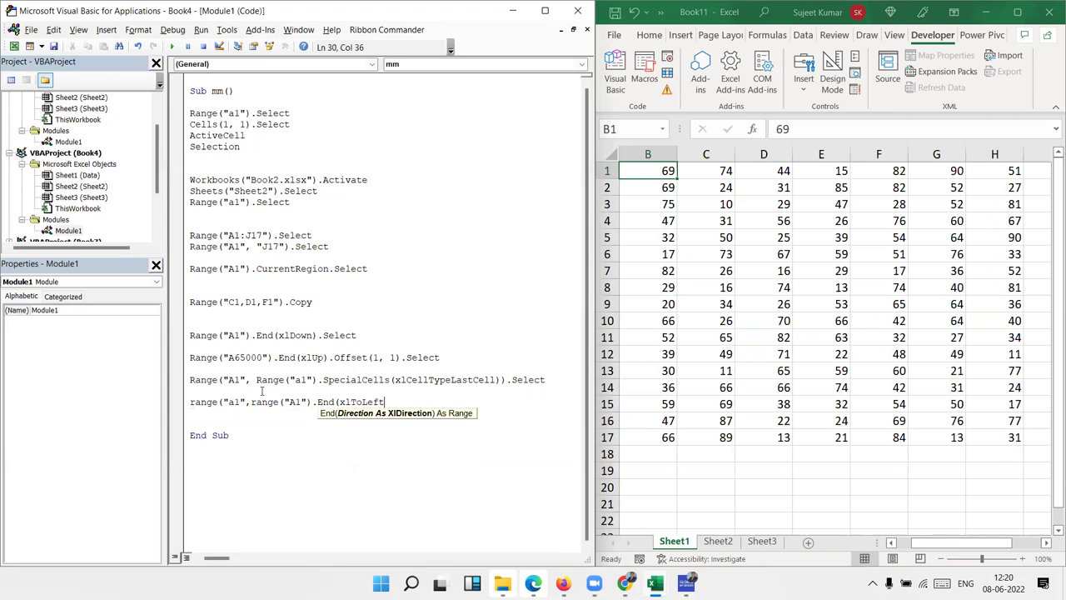
{"action": "type", "text": "))"}
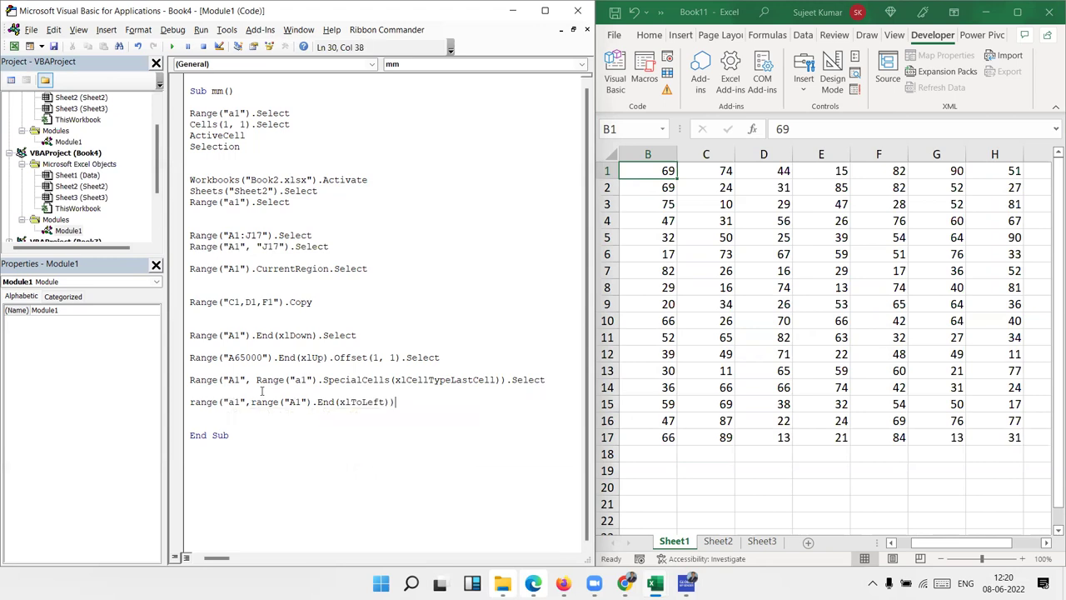
{"action": "type", "text": ".Select"}
{"action": "key", "text": "Return"}
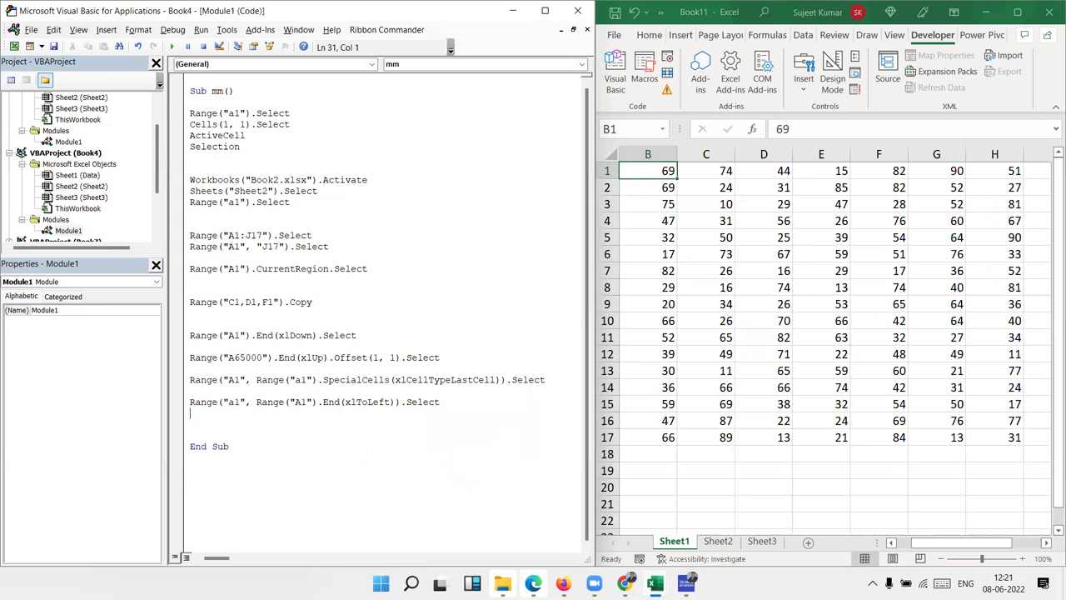
In Excel, test selecting across row 1 to column J and down to row 17
{"action": "left_click", "coordinate": [667, 170]}
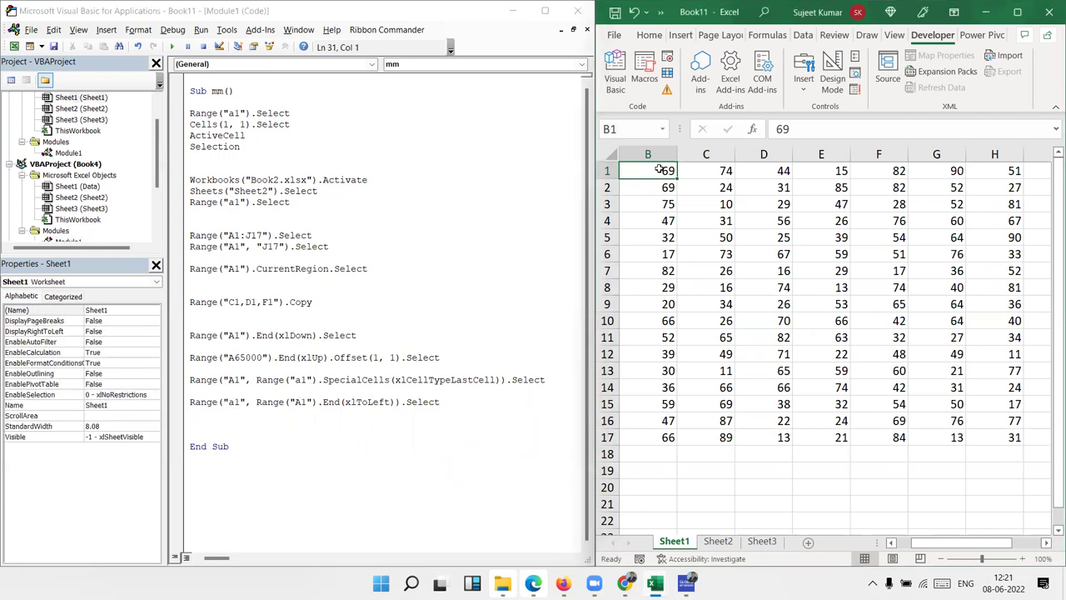
{"action": "key", "text": "ctrl+shift+Right"}
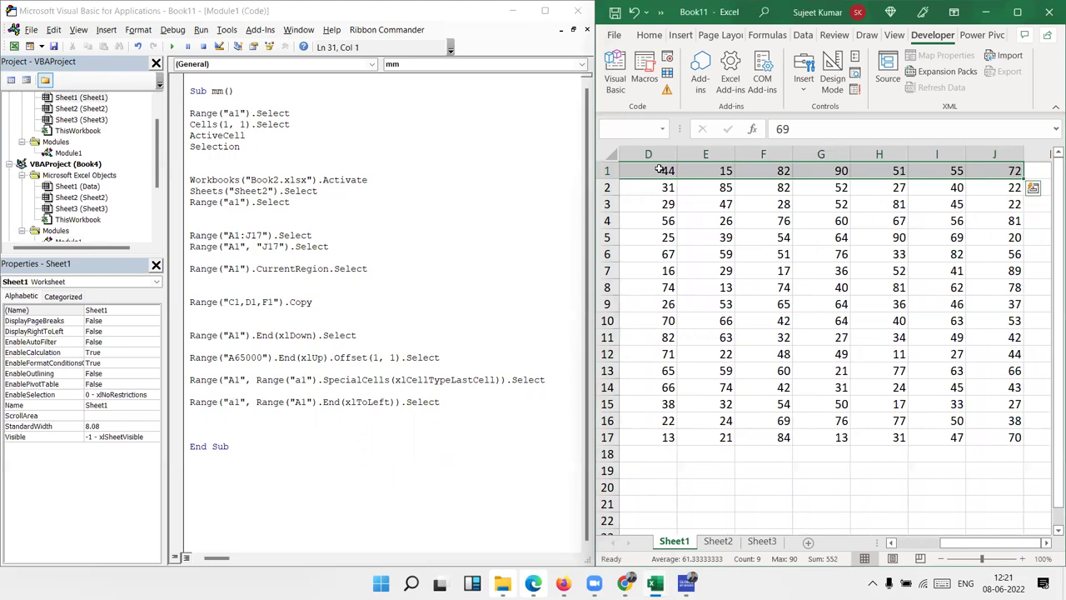
{"action": "key", "text": "ctrl+shift+Down"}
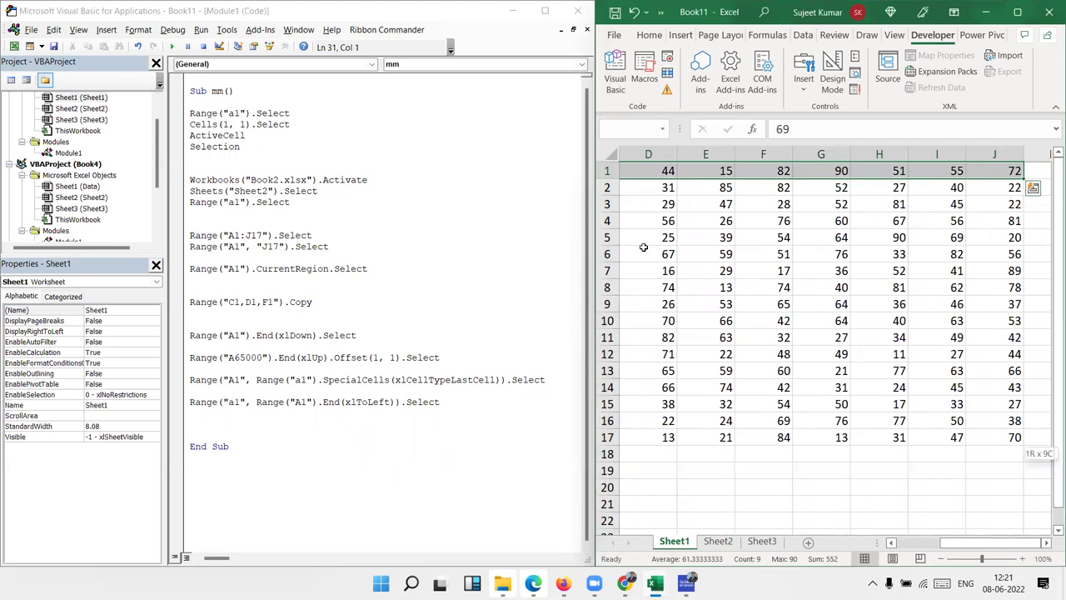
{"action": "left_click", "coordinate": [202, 414]}
Write Range(Selection, Selection.End(xlDown)).Select after selecting A1:J1 in Excel for reference
{"action": "type", "text": "range("}
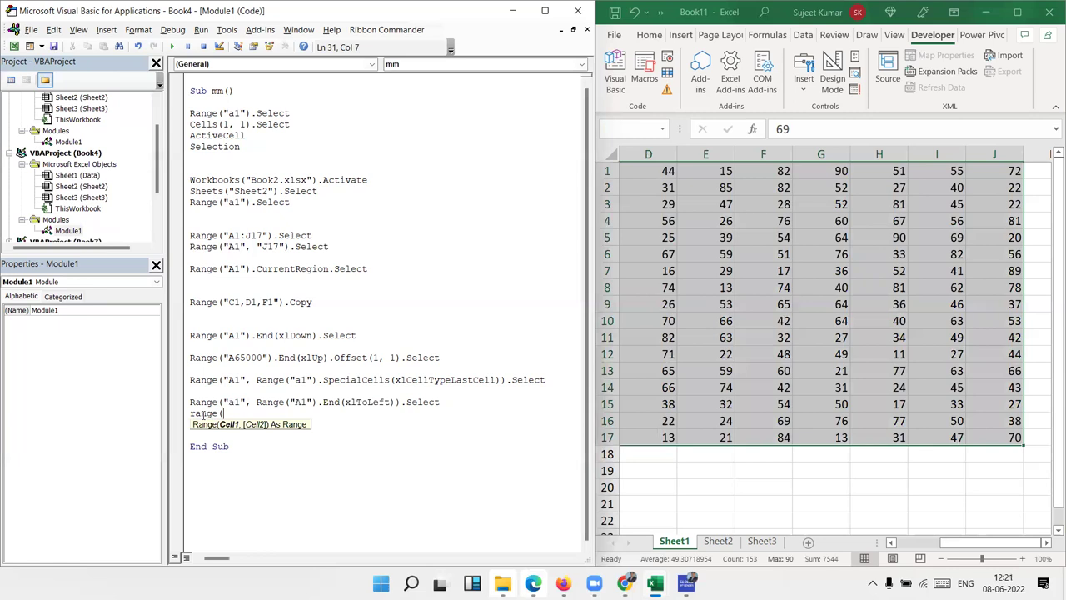
{"action": "left_click", "coordinate": [218, 146]}
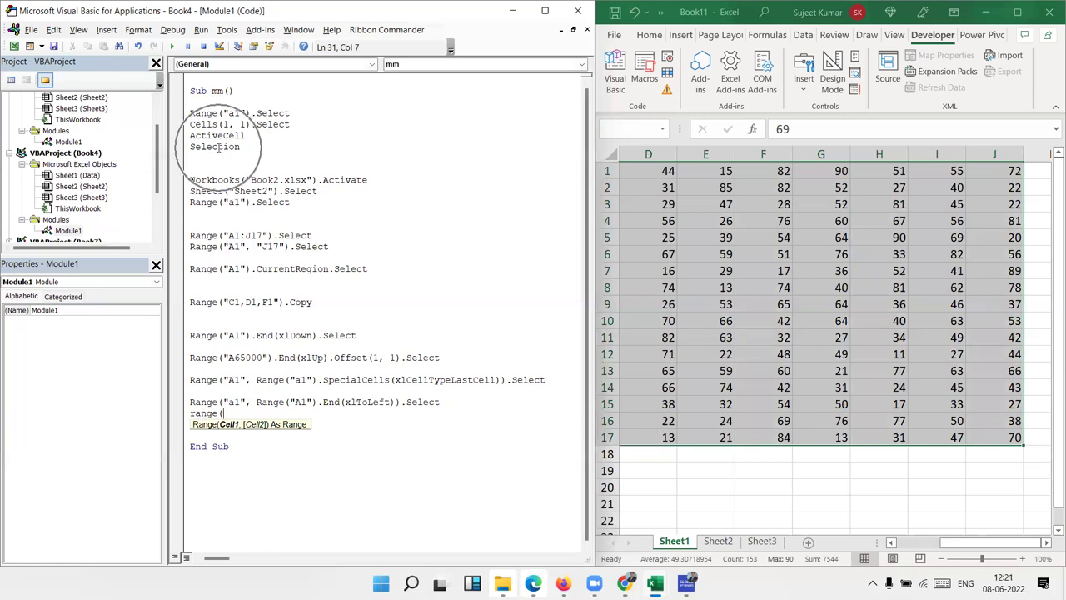
{"action": "left_click", "coordinate": [680, 407]}
{"action": "key", "text": "ctrl+Up"}
{"action": "key", "text": "ctrl+Left"}
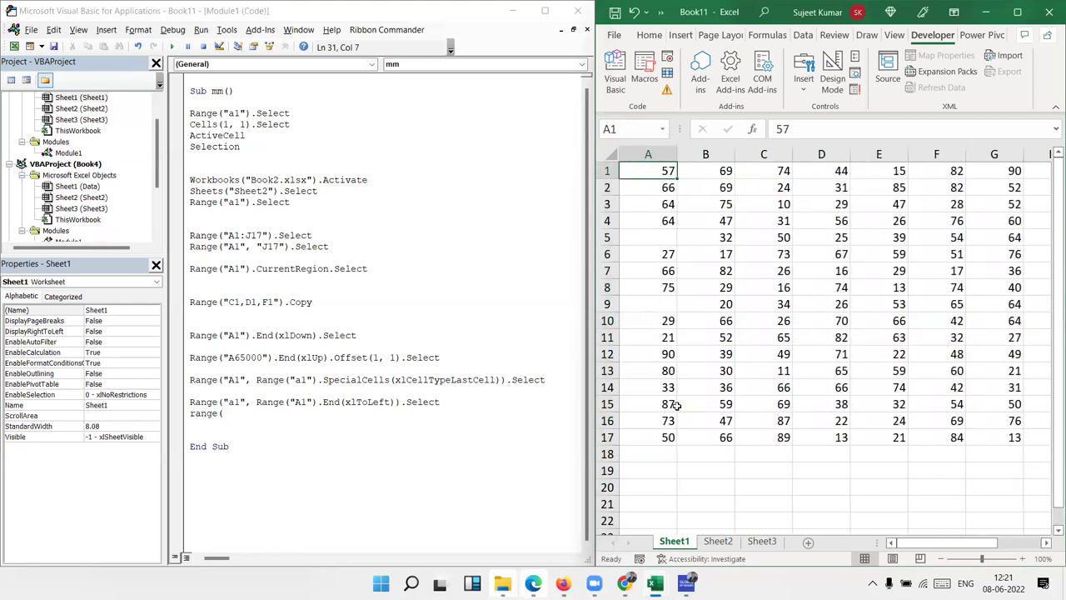
{"action": "key", "text": "ctrl+shift+Right"}
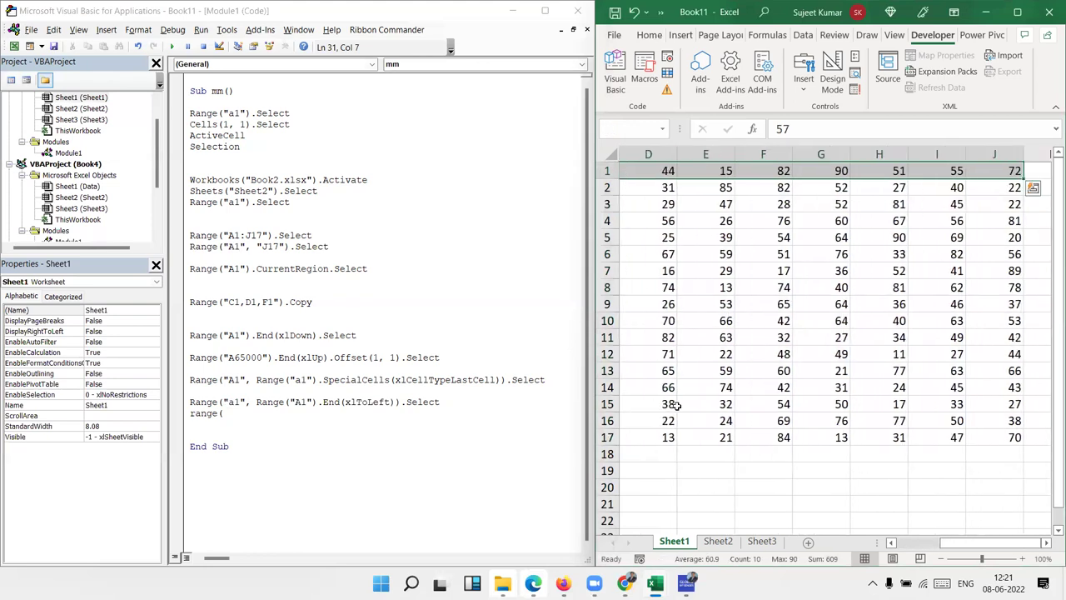
{"action": "left_click", "coordinate": [239, 414]}
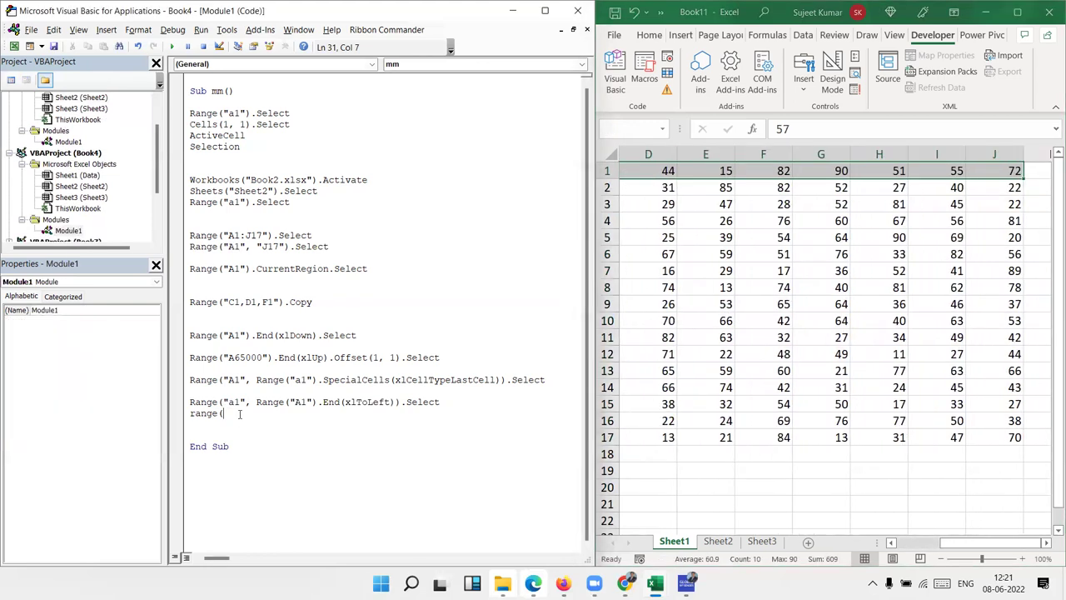
{"action": "type", "text": "S"}
{"action": "type", "text": "ECTION,SELECTION.END("}
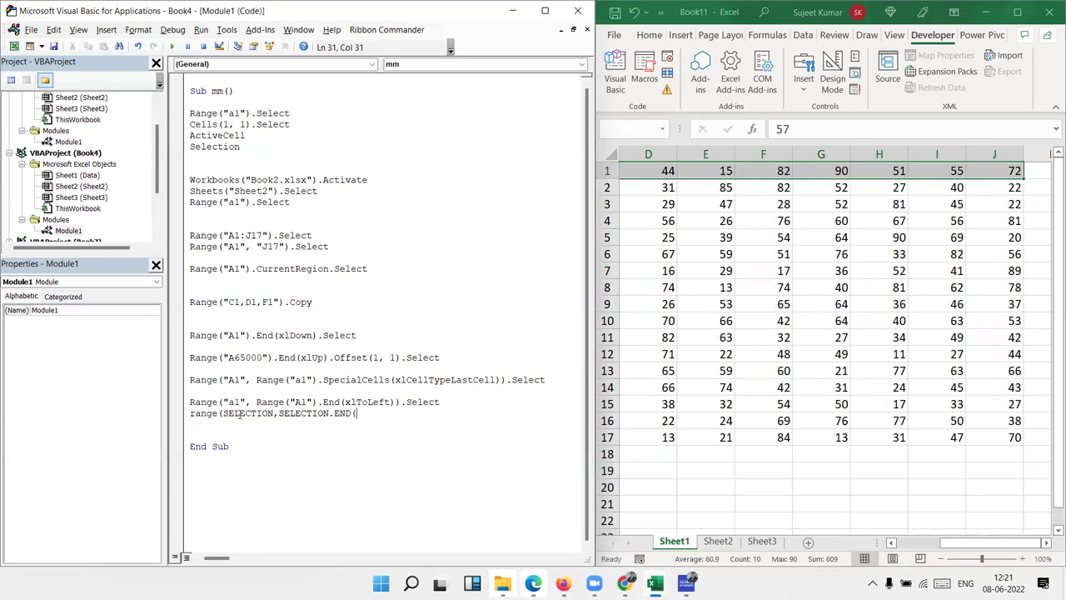
{"action": "type", "text": "XL"}
{"action": "type", "text": "DOWN"}
{"action": "type", "text": ")"}
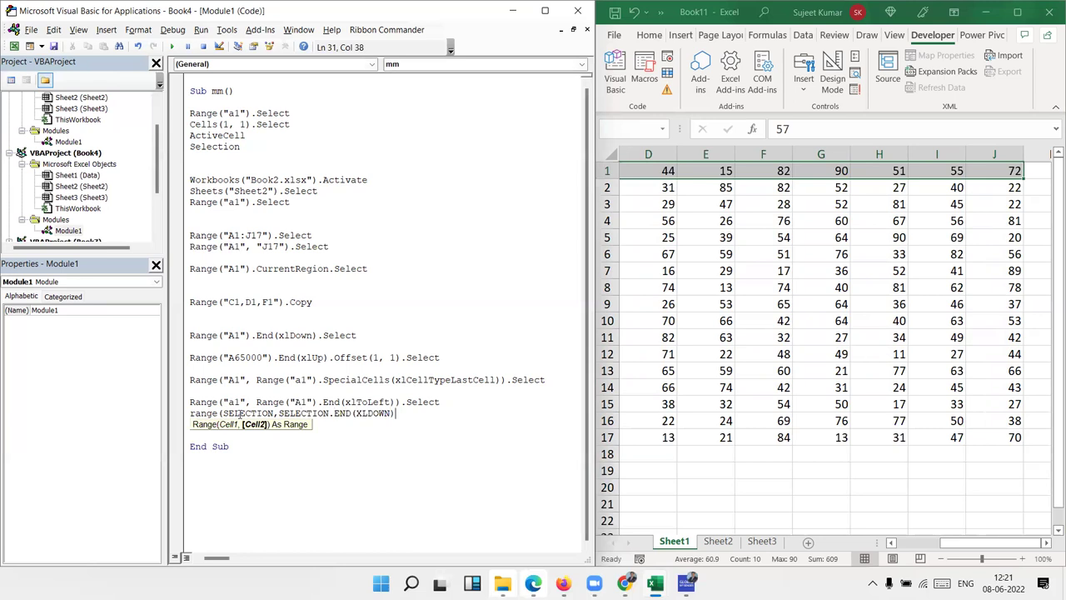
{"action": "type", "text": ").SE"}
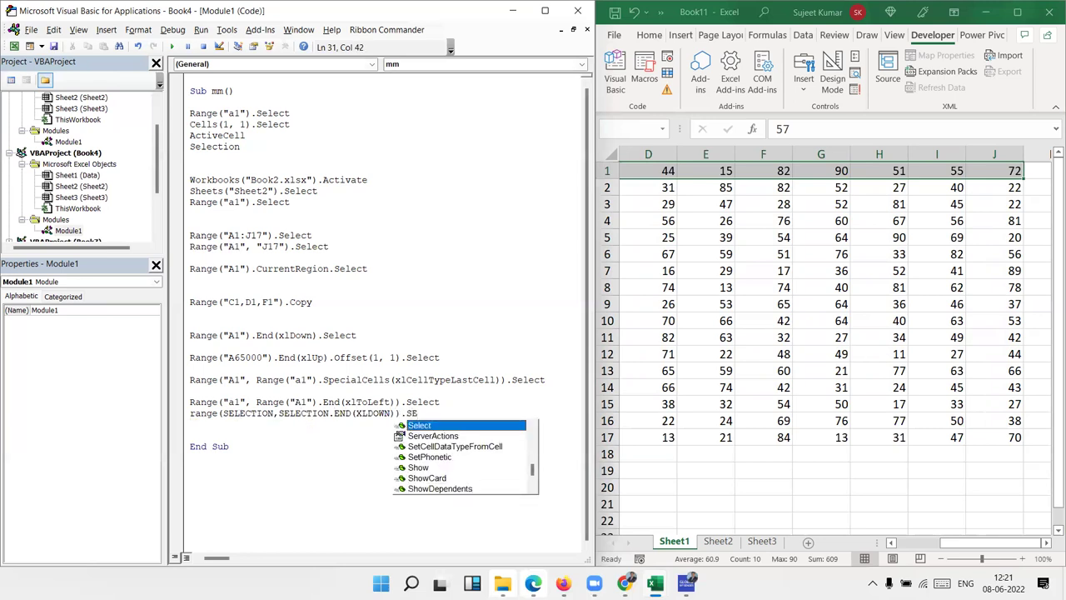
{"action": "key", "text": "Return"}
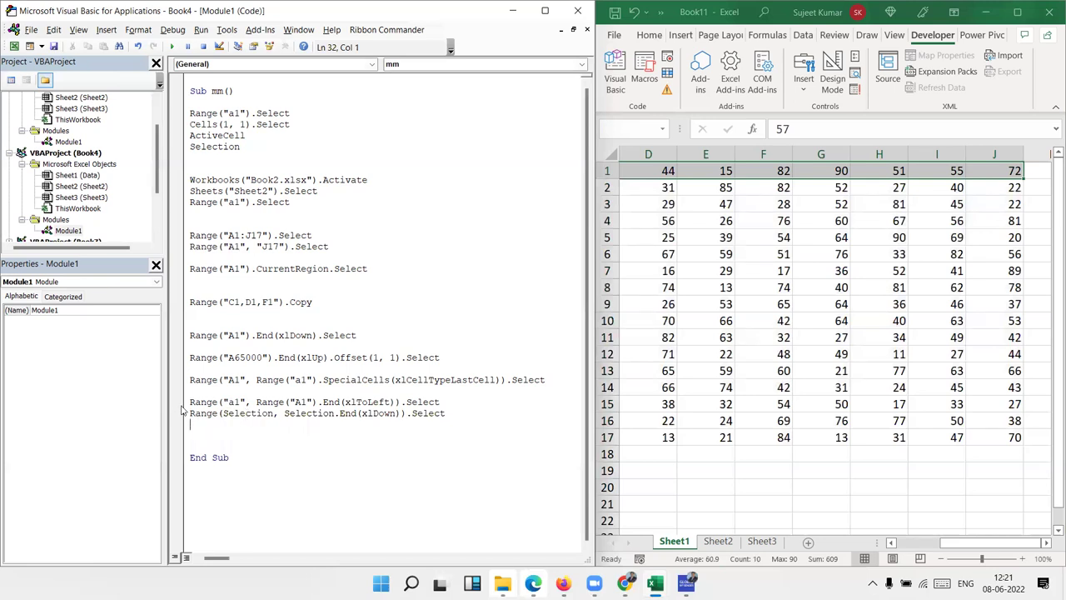
Highlight the two newest lines and demonstrate the selection extending down through the data in Excel
{"action": "left_click_drag", "start_coordinate": [190, 402], "coordinate": [402, 414]}
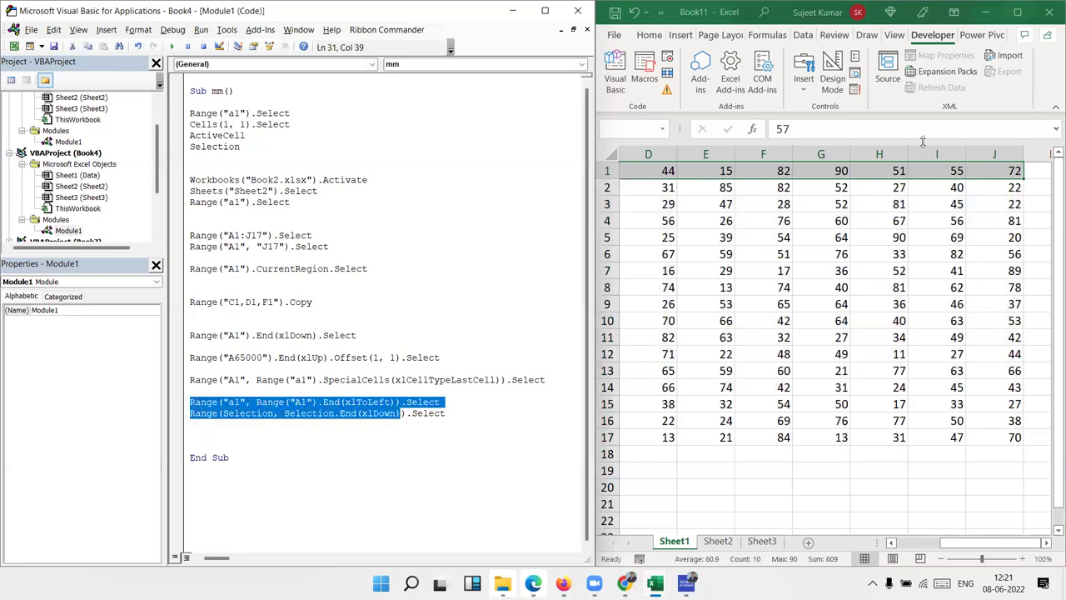
{"action": "left_click", "coordinate": [997, 173]}
{"action": "key", "text": "ctrl+shift+Left"}
{"action": "key", "text": "ctrl+shift+Down"}
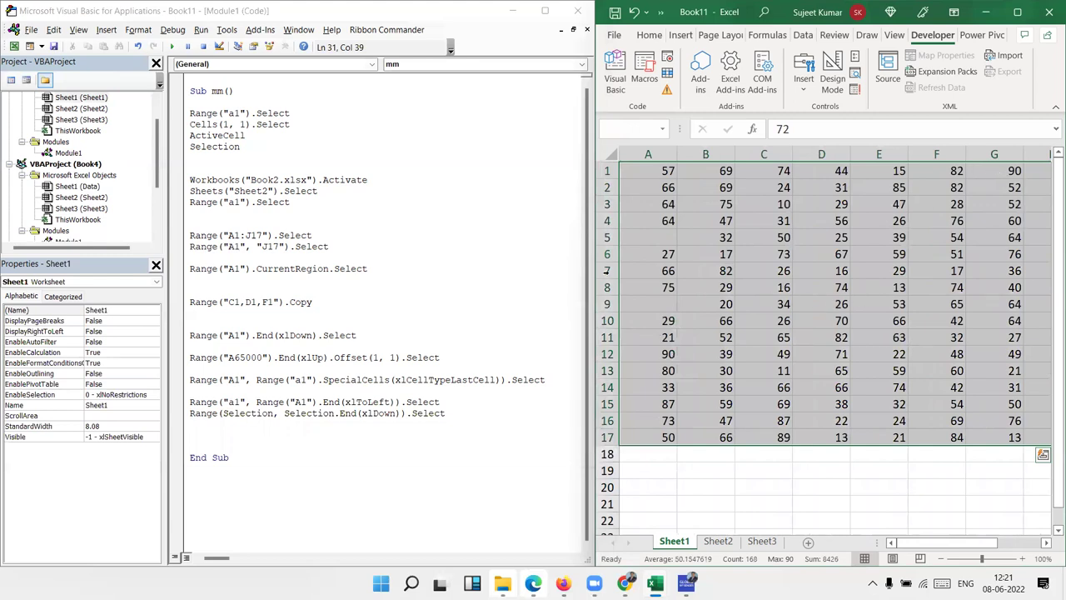
{"action": "left_click", "coordinate": [242, 428]}
Add r = Range("A65000").End(xlUp).Row for the last used row, confirming row 17 in Excel
{"action": "key", "text": "Return"}
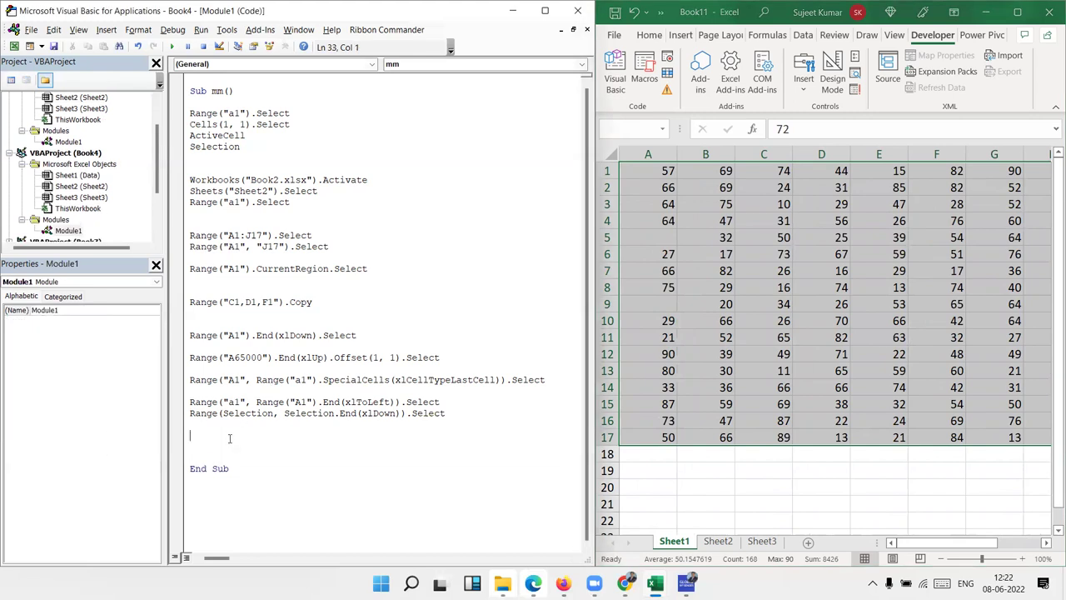
{"action": "type", "text": "r"}
{"action": "type", "text": "=range(\"A65000\").end("}
{"action": "key", "text": "Down"}
{"action": "key", "text": "Down"}
{"action": "key", "text": "Down"}
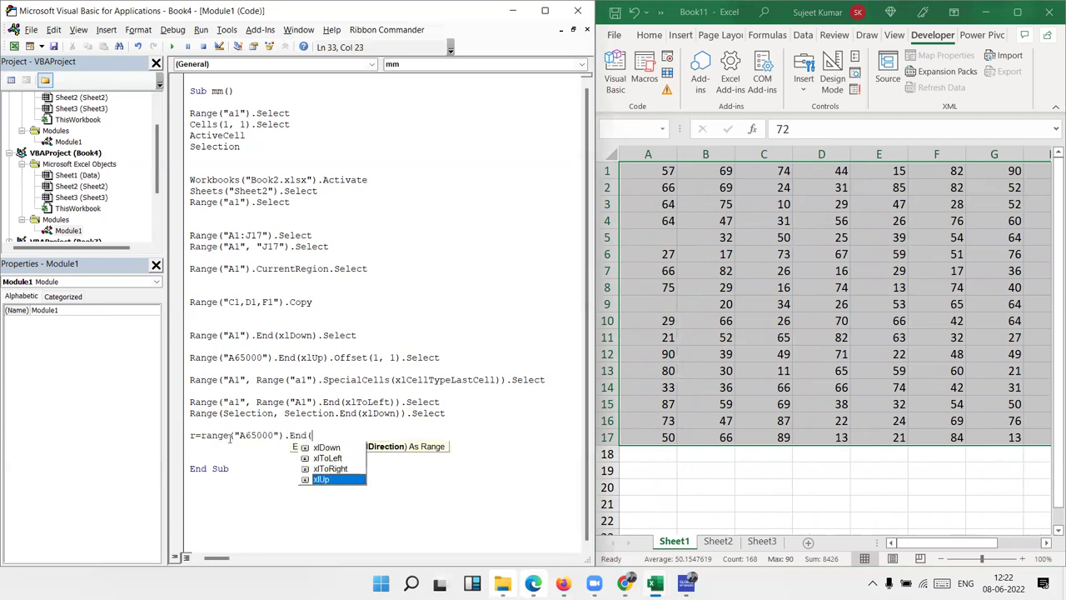
{"action": "key", "text": "Tab"}
{"action": "type", "text": ").ro"}
{"action": "key", "text": "Tab"}
{"action": "key", "text": "Return"}
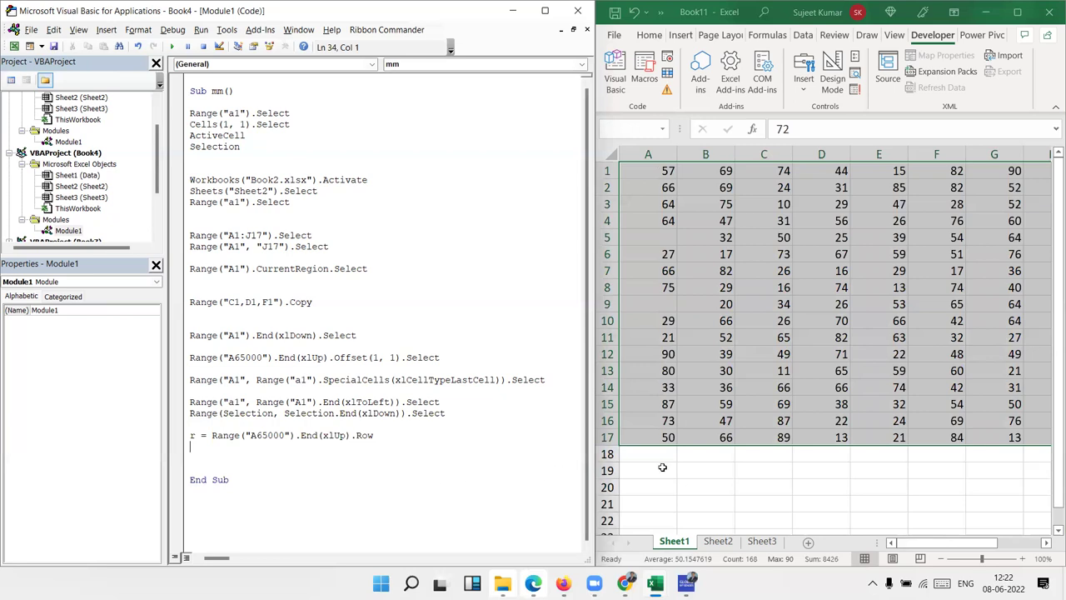
{"action": "left_click", "coordinate": [663, 439]}
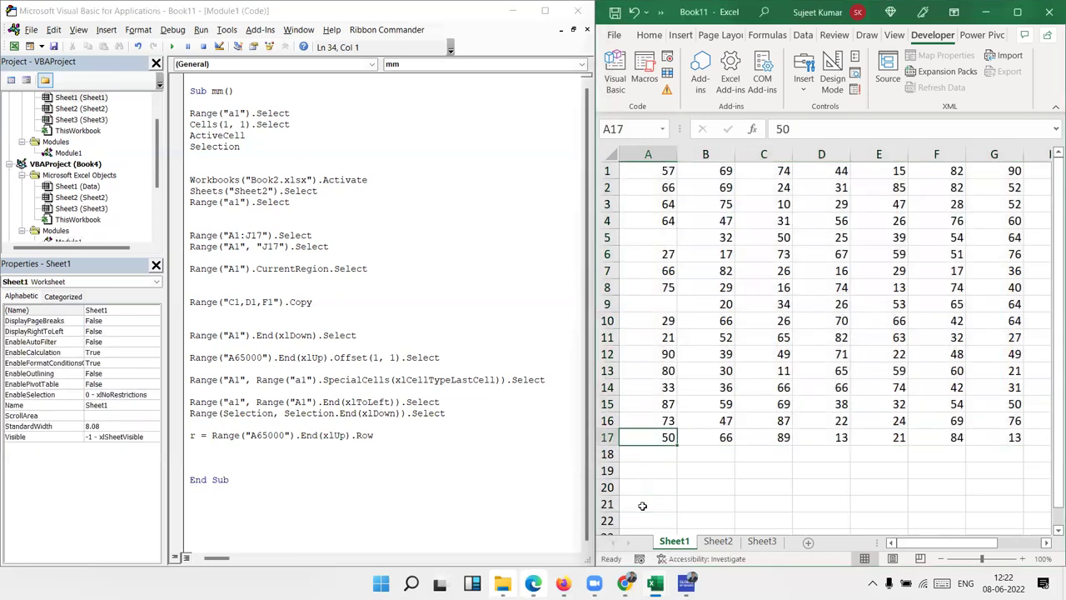
{"action": "double_click", "coordinate": [192, 435]}
Add c = Range("xfd1").End(xlToRight).Column for the last used column, fixing a misplaced parenthesis
{"action": "left_click", "coordinate": [194, 451]}
{"action": "type", "text": "ce"}
{"action": "key", "text": "BackSpace"}
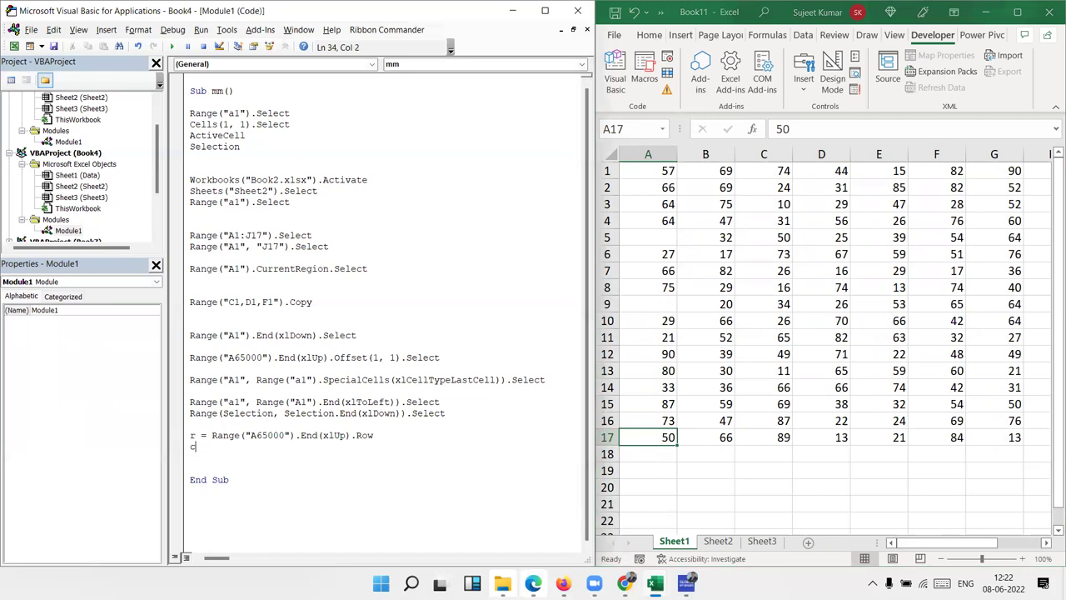
{"action": "type", "text": "=range(\""}
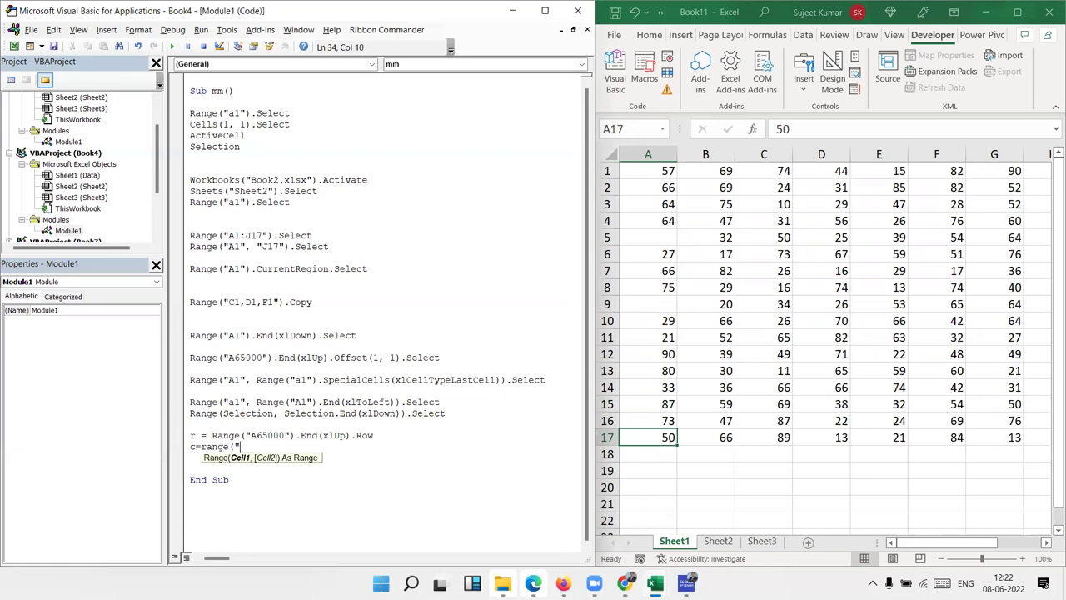
{"action": "type", "text": "xfd1\")."}
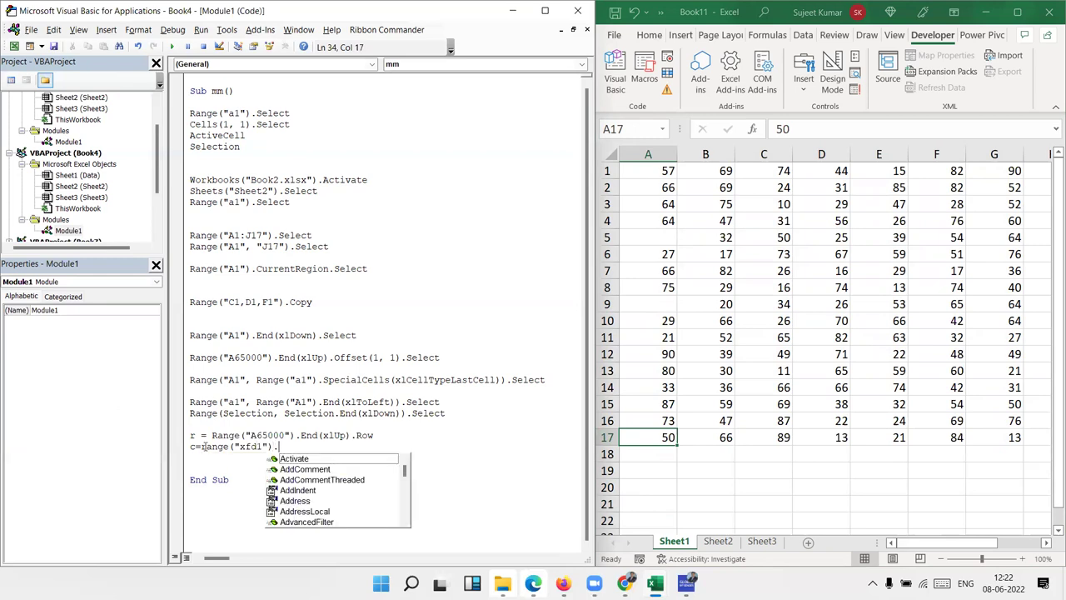
{"action": "type", "text": "End("}
{"action": "key", "text": "Down"}
{"action": "key", "text": "Down"}
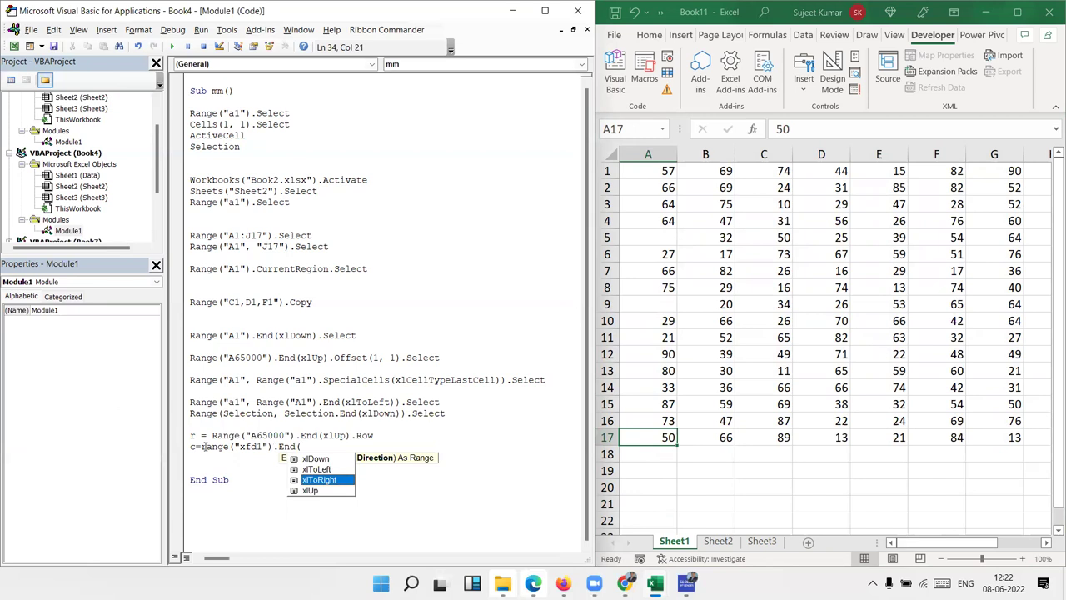
{"action": "key", "text": "Tab"}
{"action": "type", "text": "))"}
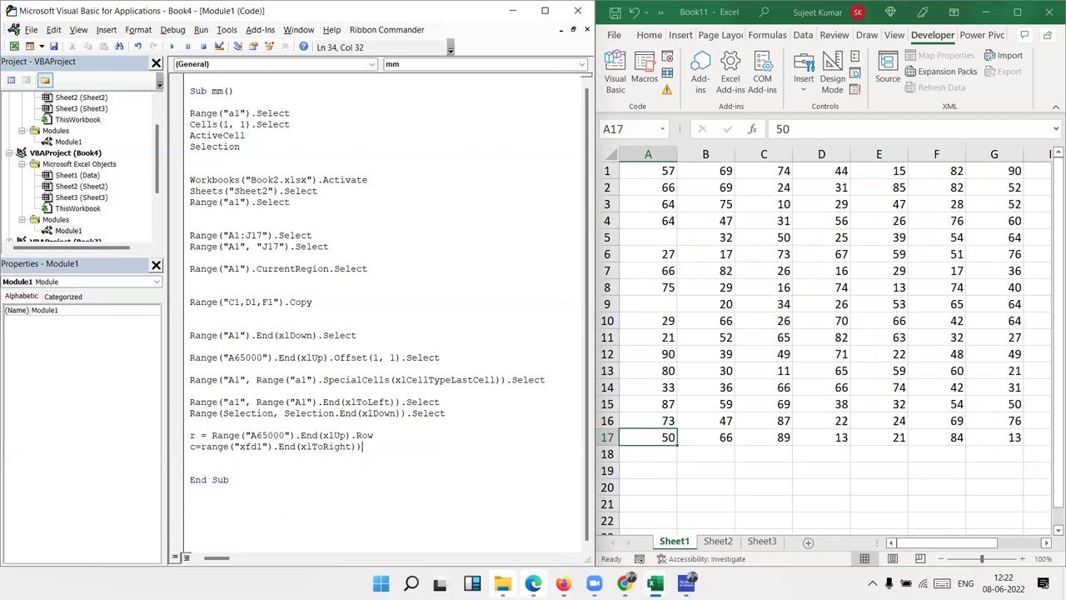
{"action": "type", "text": ".col"}
{"action": "key", "text": "BackSpace"}
{"action": "key", "text": "BackSpace"}
{"action": "key", "text": "BackSpace"}
{"action": "key", "text": "BackSpace"}
{"action": "left_click", "coordinate": [269, 447]}
{"action": "key", "text": "BackSpace"}
{"action": "type", "text": ")"}
{"action": "key", "text": "End"}
{"action": "key", "text": "BackSpace"}
{"action": "type", "text": "."}
{"action": "type", "text": "col"}
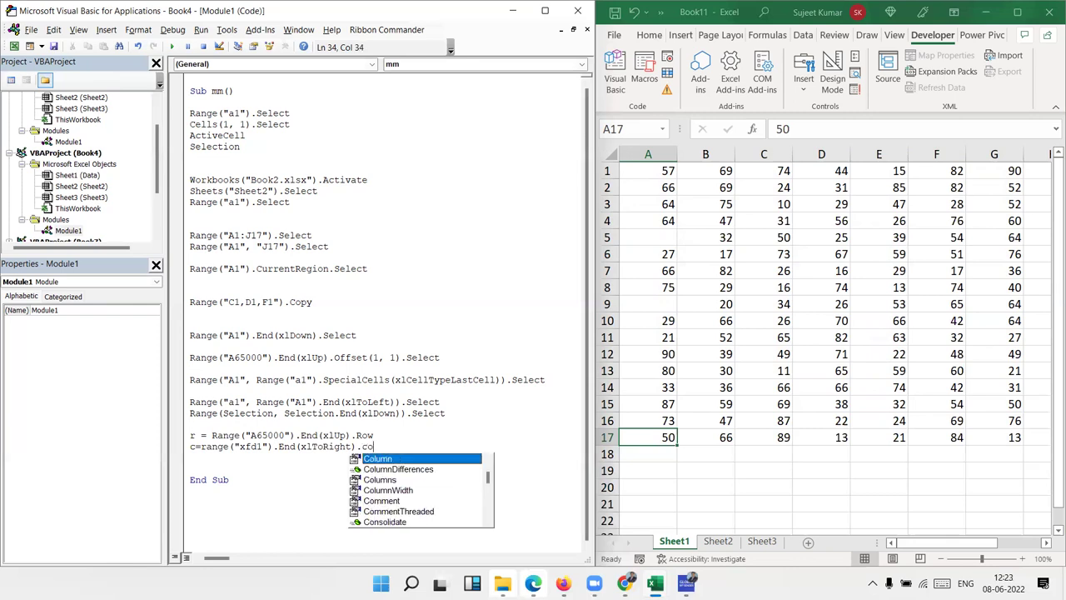
{"action": "key", "text": "Tab"}
{"action": "key", "text": "Down"}
Write Range("A1", Cells(r, c)).Select, adding the missing closing parenthesis after the compile error
{"action": "key", "text": "Return"}
{"action": "type", "text": "\\"}
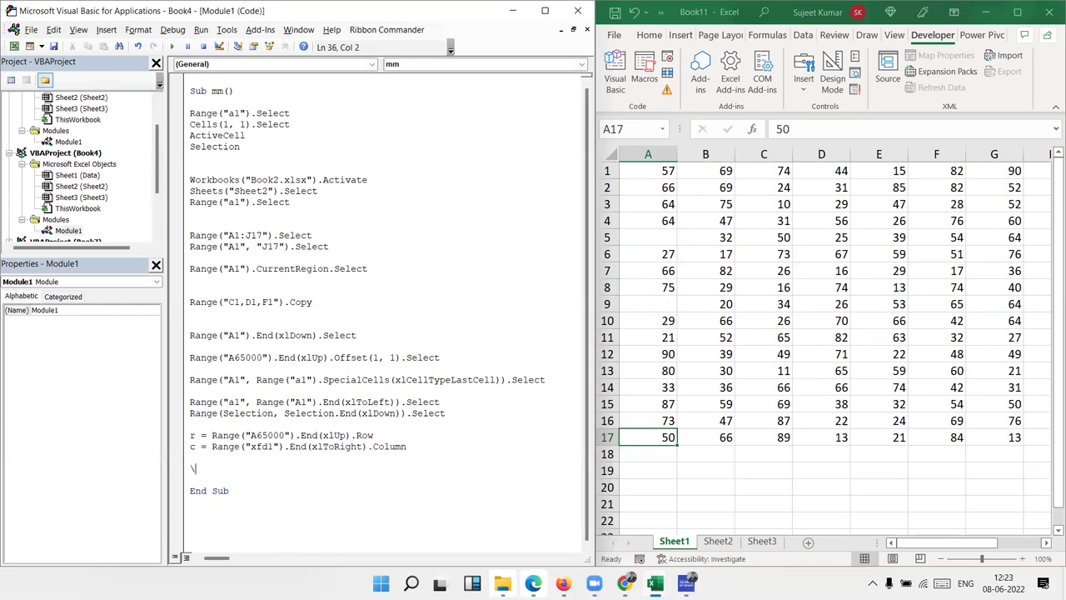
{"action": "key", "text": "BackSpace"}
{"action": "type", "text": "range("}
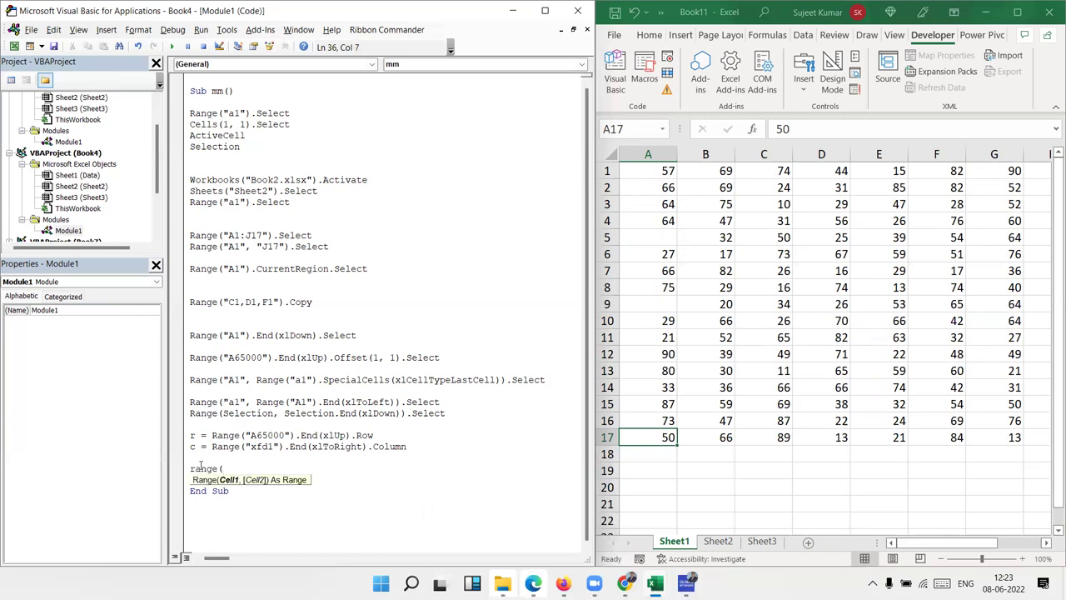
{"action": "type", "text": "\"A1\",ce"}
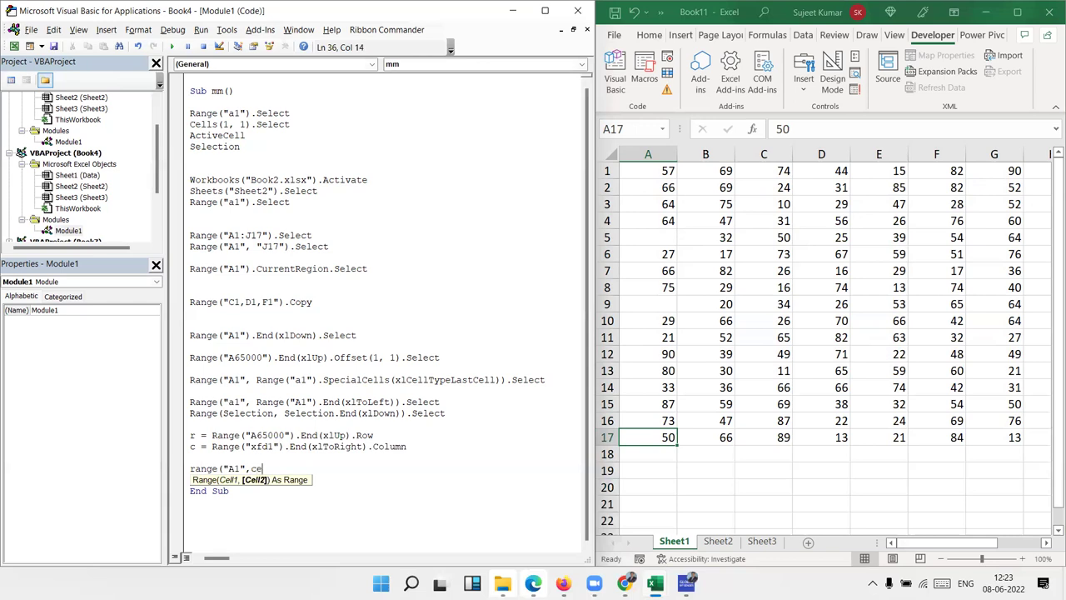
{"action": "type", "text": "lls"}
{"action": "type", "text": "("}
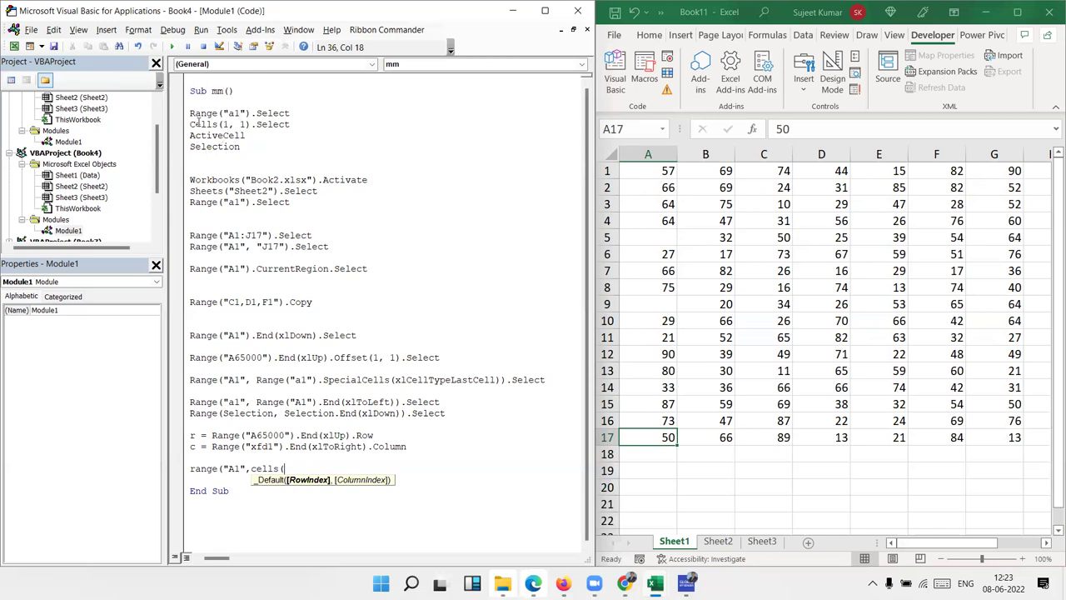
{"action": "type", "text": "r,c).select"}
{"action": "left_click", "coordinate": [343, 318]}
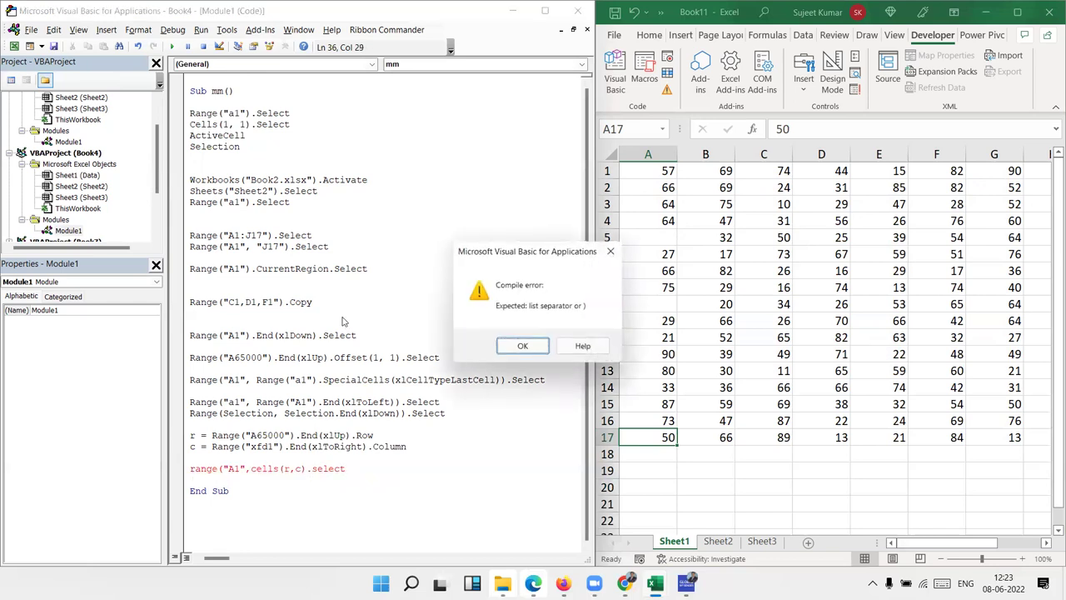
{"action": "key", "text": "Return"}
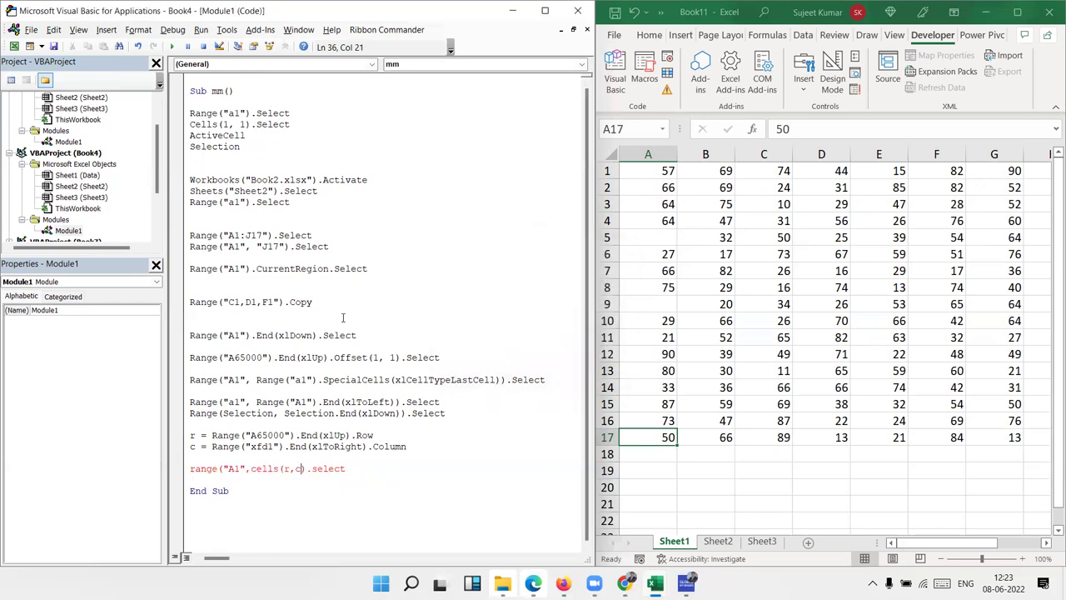
{"action": "type", "text": ")"}
{"action": "key", "text": "Down"}
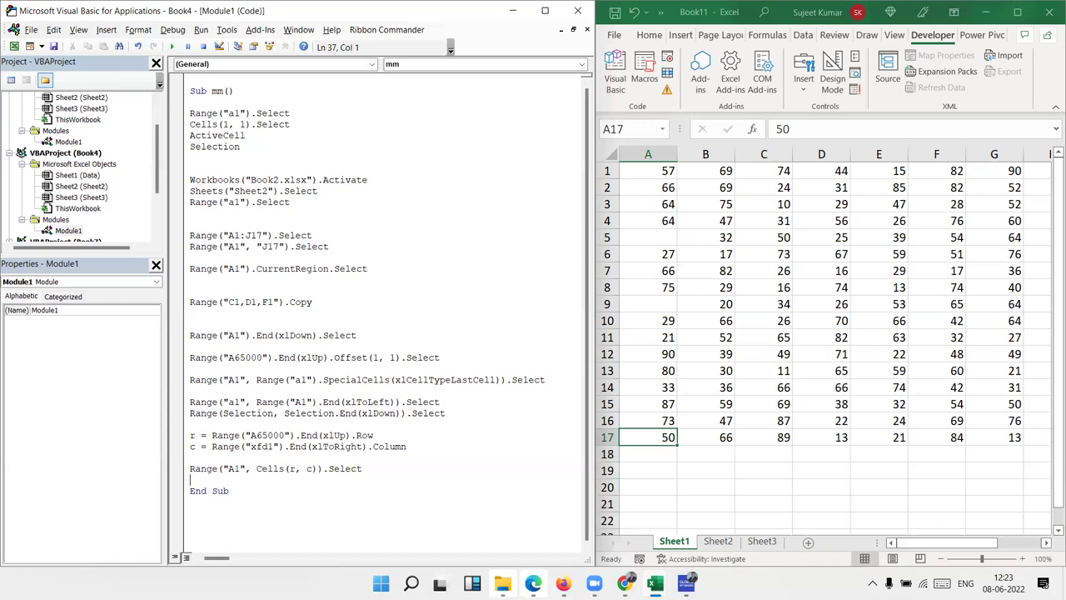
Group Sheet2 with Sheet1 in Excel and write Sheets(Array("Sheet1", "Sheet2")).Select
{"action": "key", "text": "Return"}
{"action": "key", "text": "Return"}
{"action": "left_click", "coordinate": [717, 543], "text": "ctrl"}
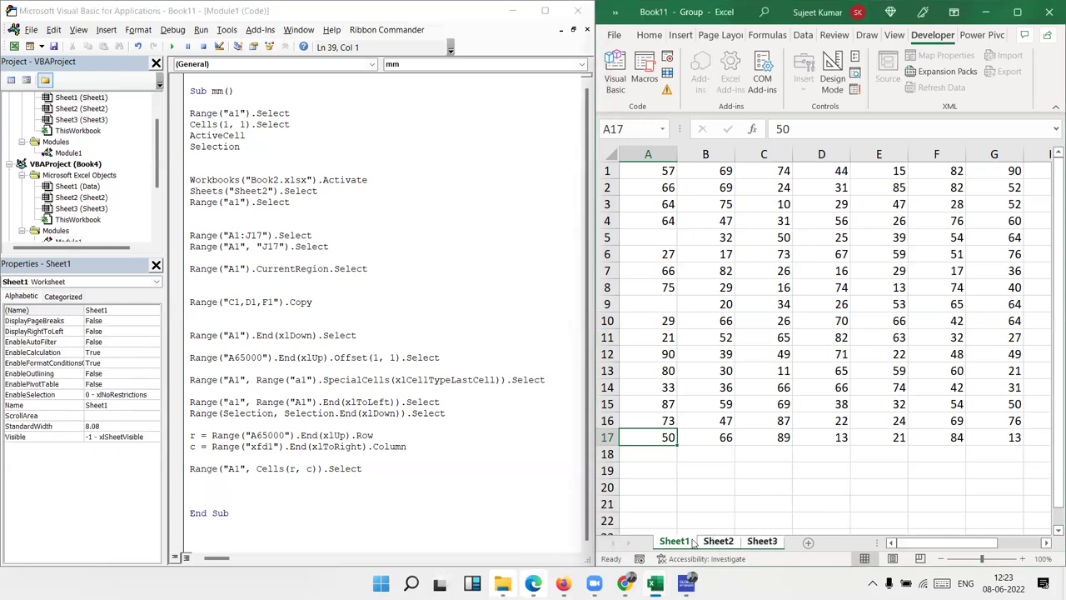
{"action": "left_click", "coordinate": [696, 502]}
{"action": "left_click", "coordinate": [267, 490]}
{"action": "type", "text": "sheets("}
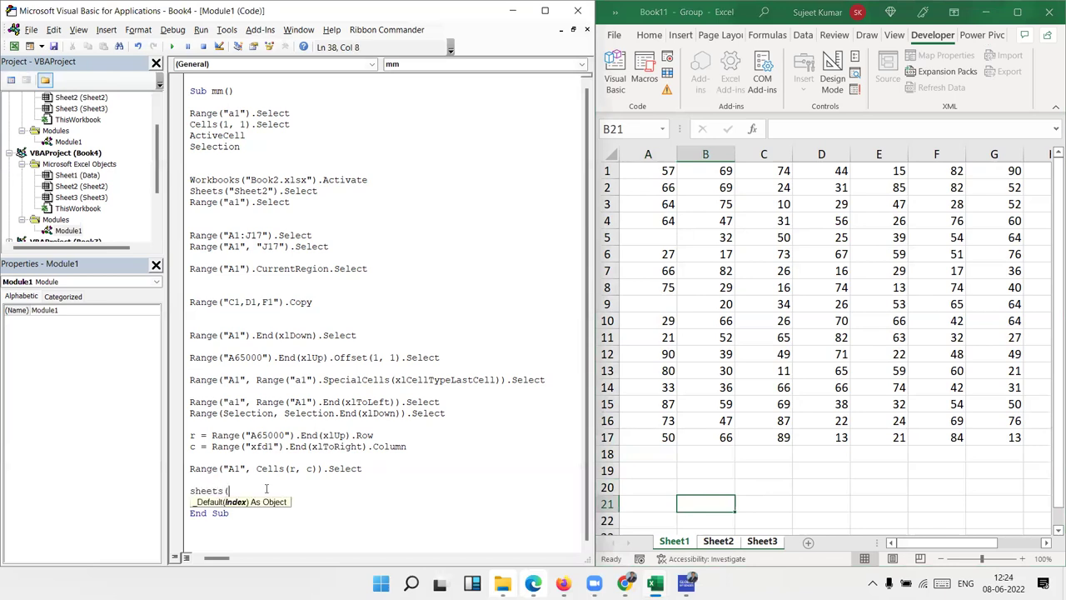
{"action": "type", "text": "arra"}
{"action": "type", "text": "y(\"Sheet1"}
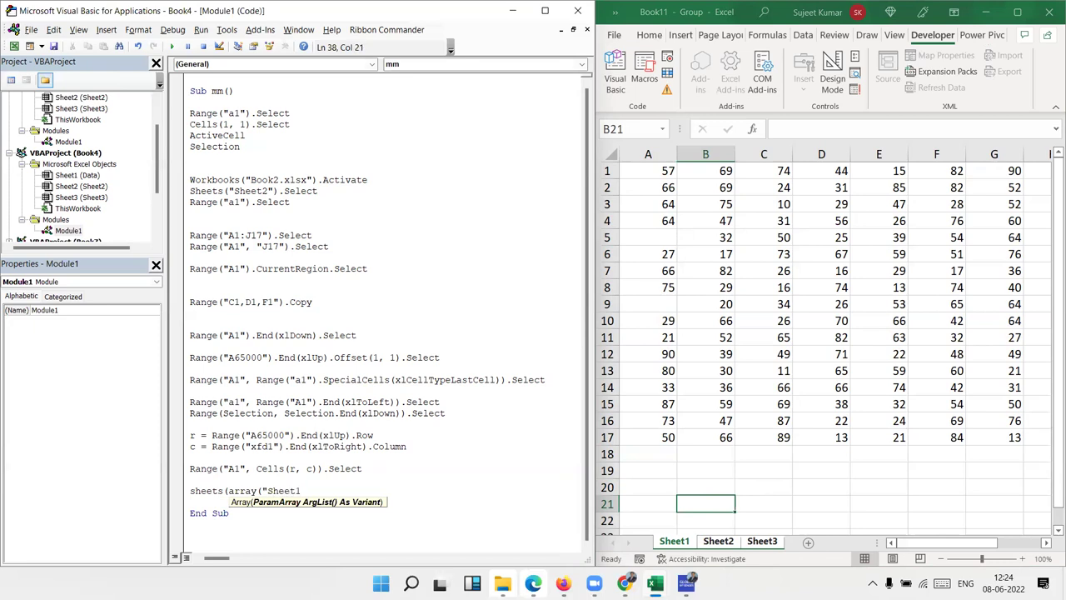
{"action": "type", "text": "\",Sjeey"}
{"action": "key", "text": "BackSpace"}
{"action": "key", "text": "BackSpace"}
{"action": "key", "text": "BackSpace"}
{"action": "key", "text": "BackSpace"}
{"action": "type", "text": "heet"}
{"action": "key", "text": "BackSpace"}
{"action": "key", "text": "BackSpace"}
{"action": "key", "text": "BackSpace"}
{"action": "key", "text": "BackSpace"}
{"action": "key", "text": "BackSpace"}
{"action": "type", "text": "\"Sheet2\""}
{"action": "type", "text": ")"}
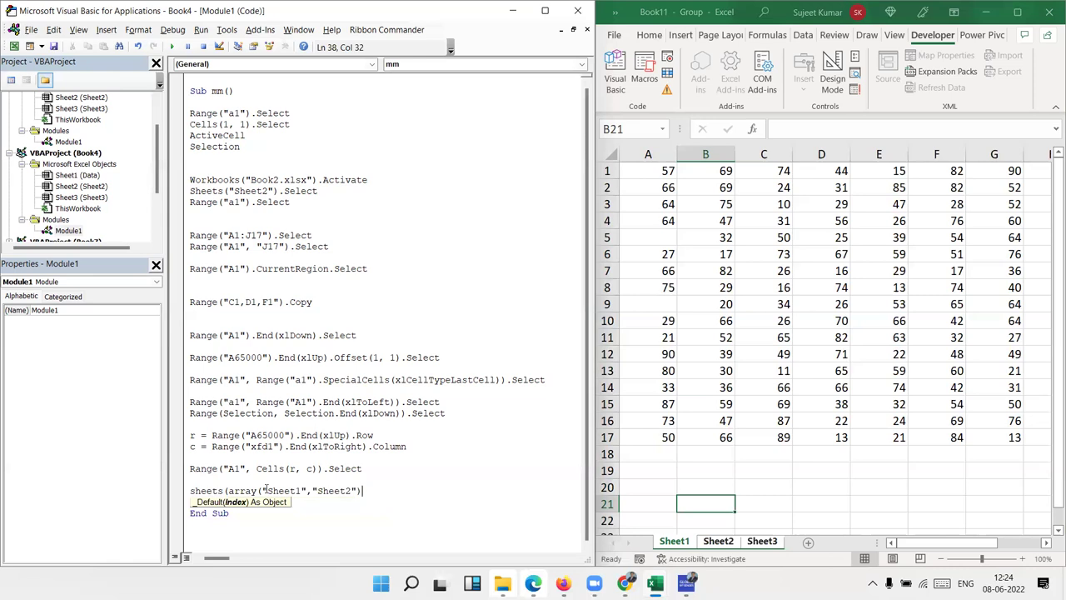
{"action": "type", "text": ").select"}
Finish the Sheets line, add blank lines before End Sub, and select all the module code
{"action": "key", "text": "Return"}
{"action": "type", "text": "\\"}
{"action": "key", "text": "BackSpace"}
{"action": "key", "text": "Return"}
{"action": "key", "text": "Return"}
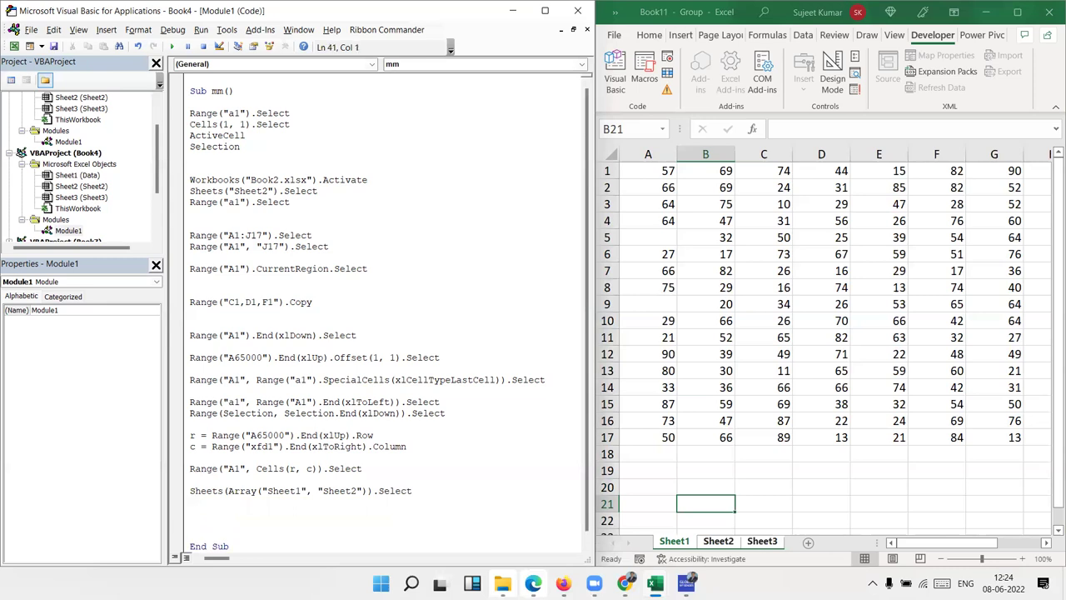
{"action": "key", "text": "ctrl+a"}
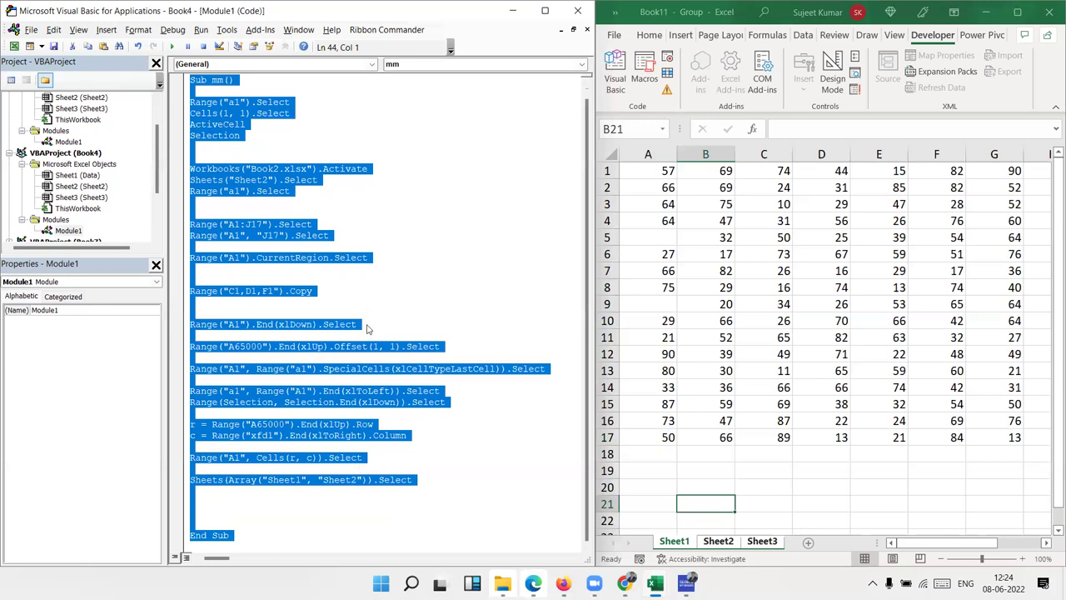
{"action": "left_click", "coordinate": [374, 281]}
{"action": "mouse_move", "coordinate": [624, 583]}
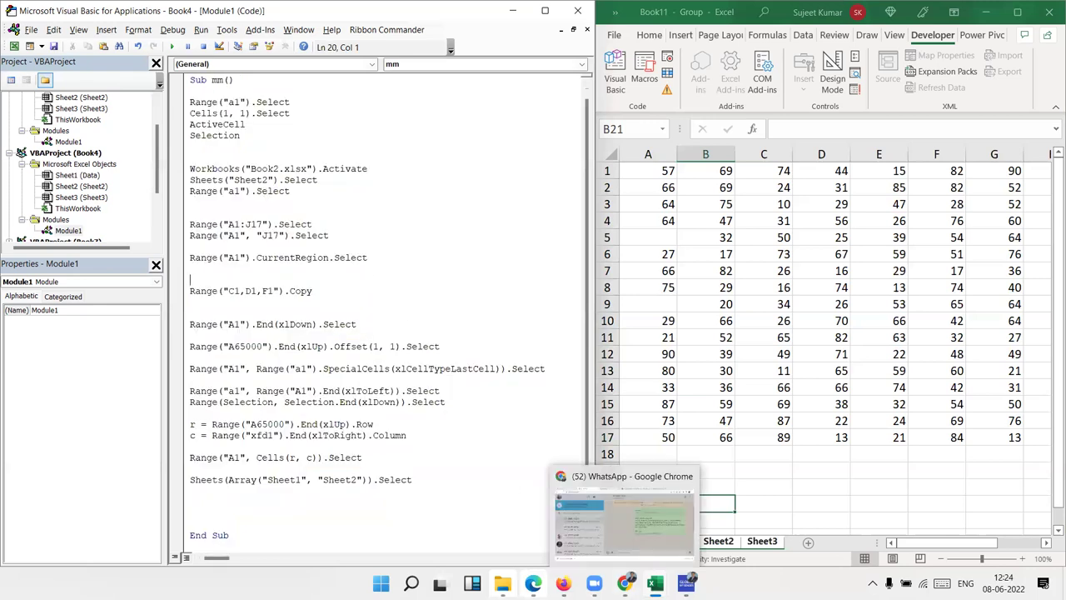
{"action": "left_click", "coordinate": [331, 505]}
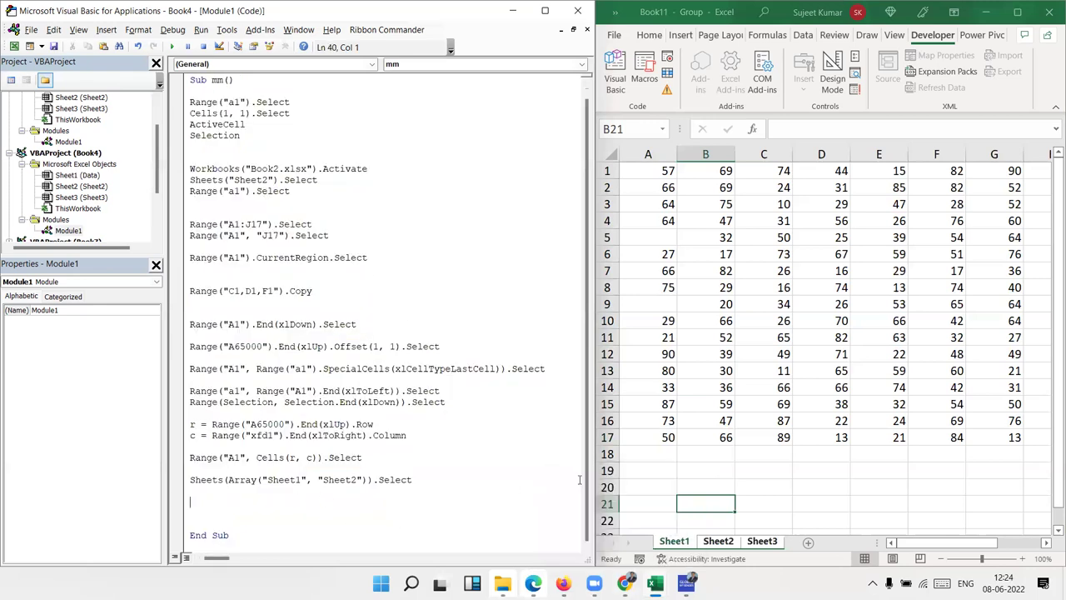
{"action": "left_click", "coordinate": [762, 541]}
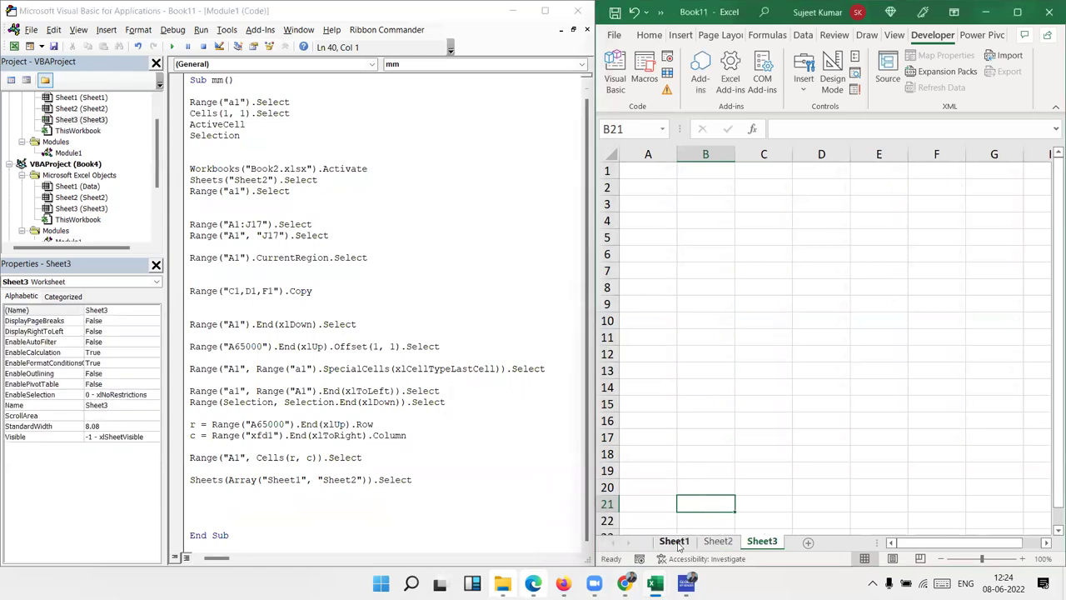
{"action": "left_click", "coordinate": [677, 542]}
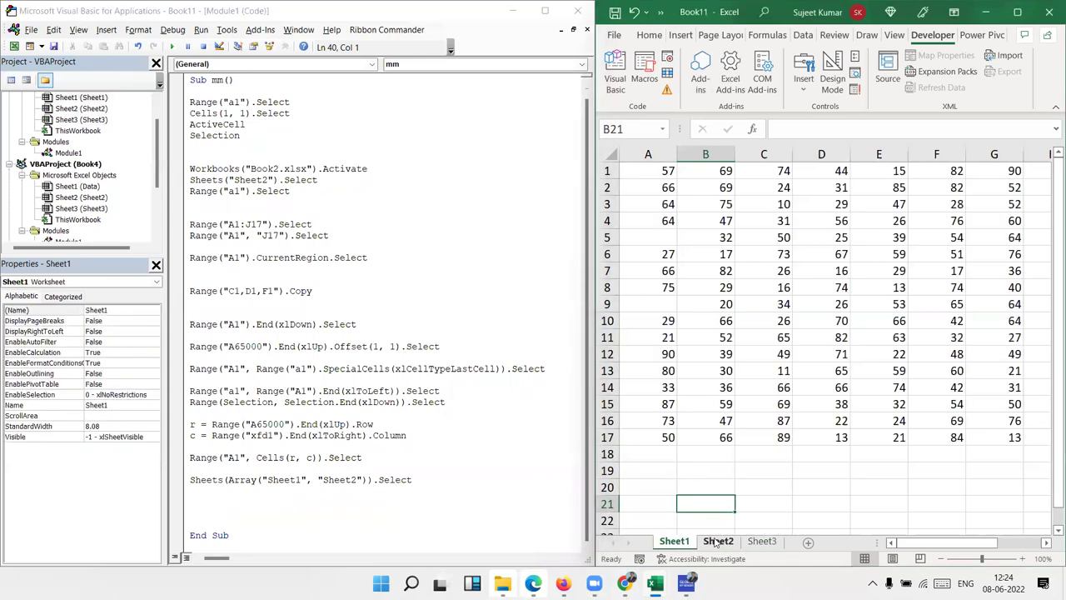
{"action": "left_click", "coordinate": [716, 542], "text": "ctrl"}
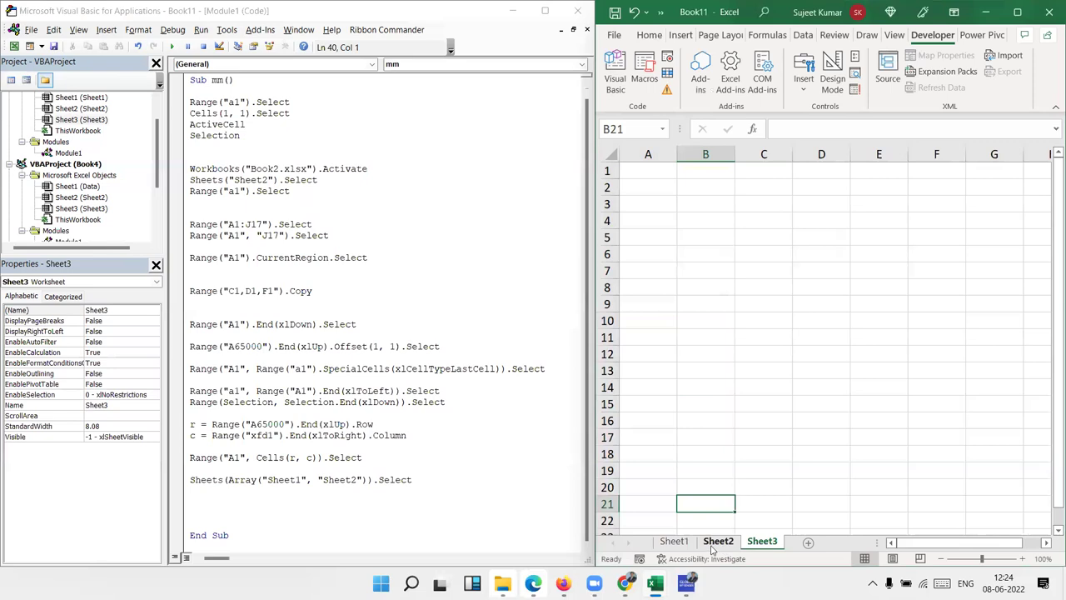
{"action": "left_click", "coordinate": [687, 545]}
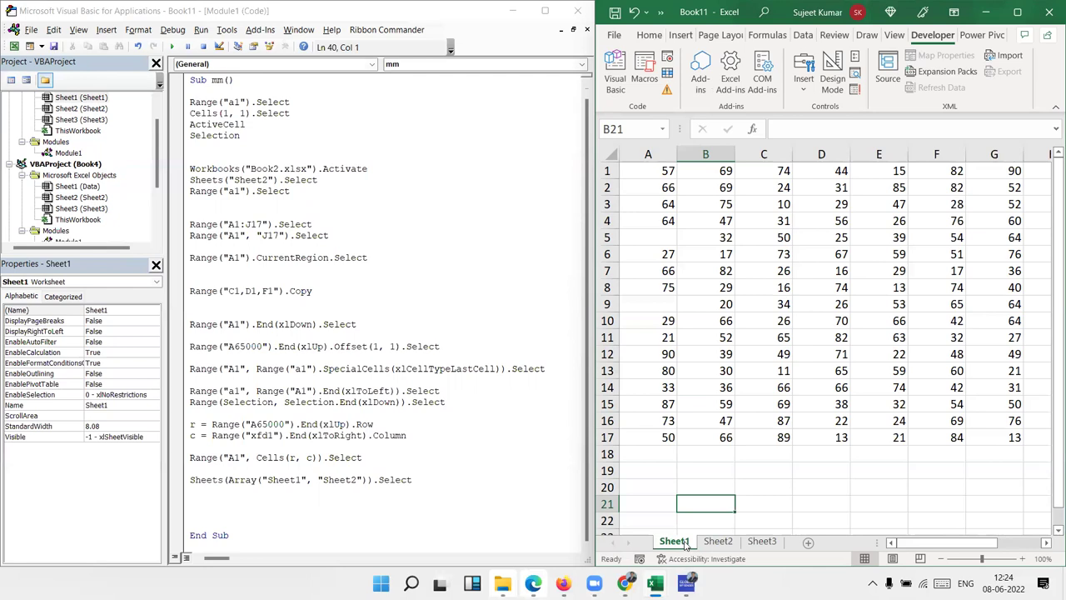
{"action": "left_click_drag", "start_coordinate": [233, 537], "coordinate": [164, 79]}
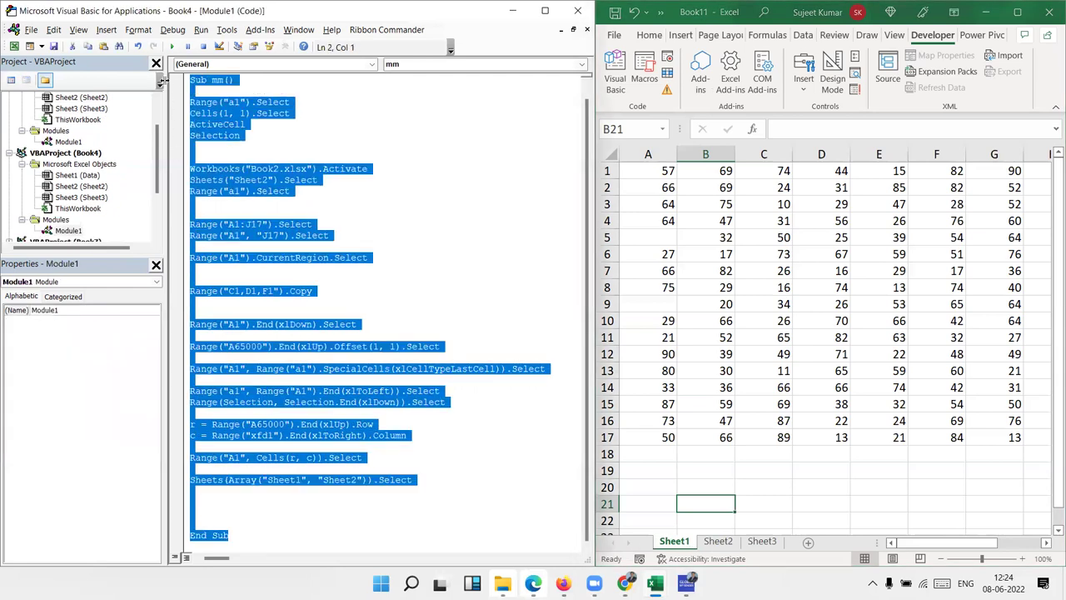
{"action": "mouse_move", "coordinate": [624, 582]}
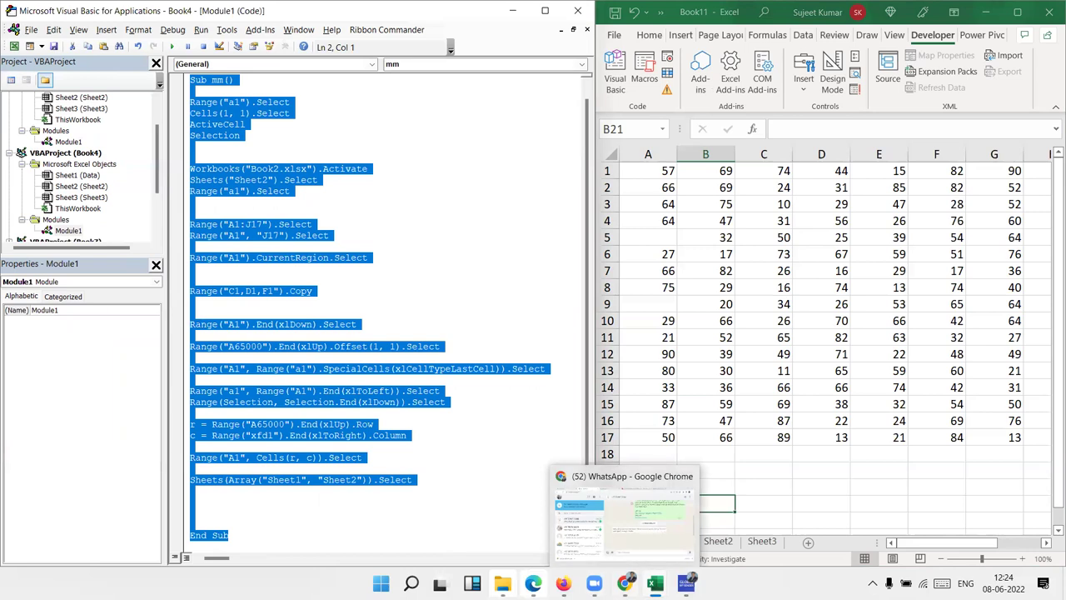
{"action": "left_click", "coordinate": [474, 379]}
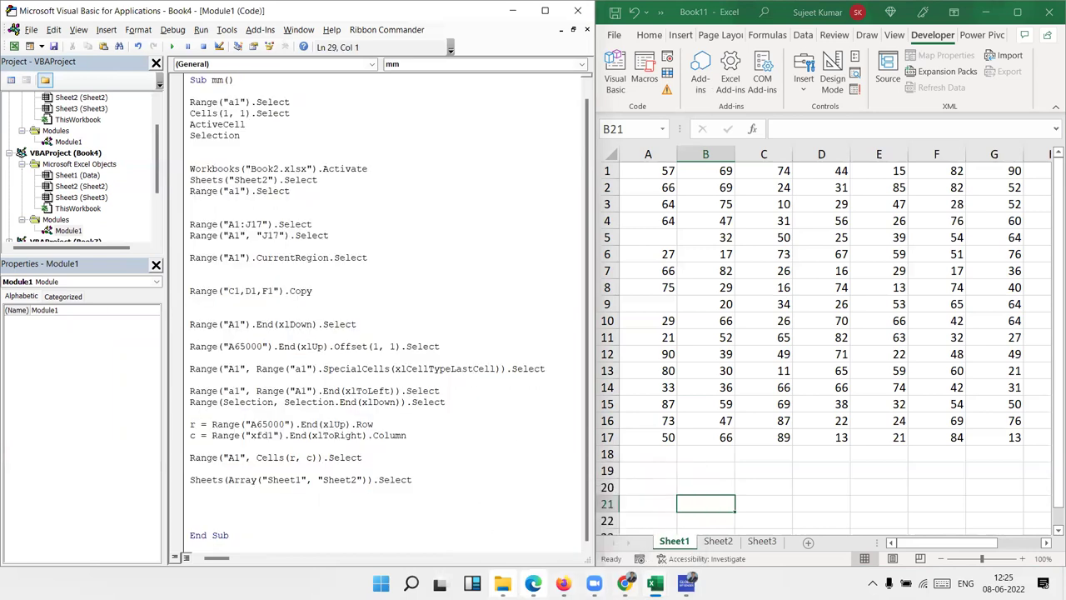
Scroll through the WhatsApp Web chat list, then return to the VBA editor
{"action": "key", "text": "alt+Tab"}
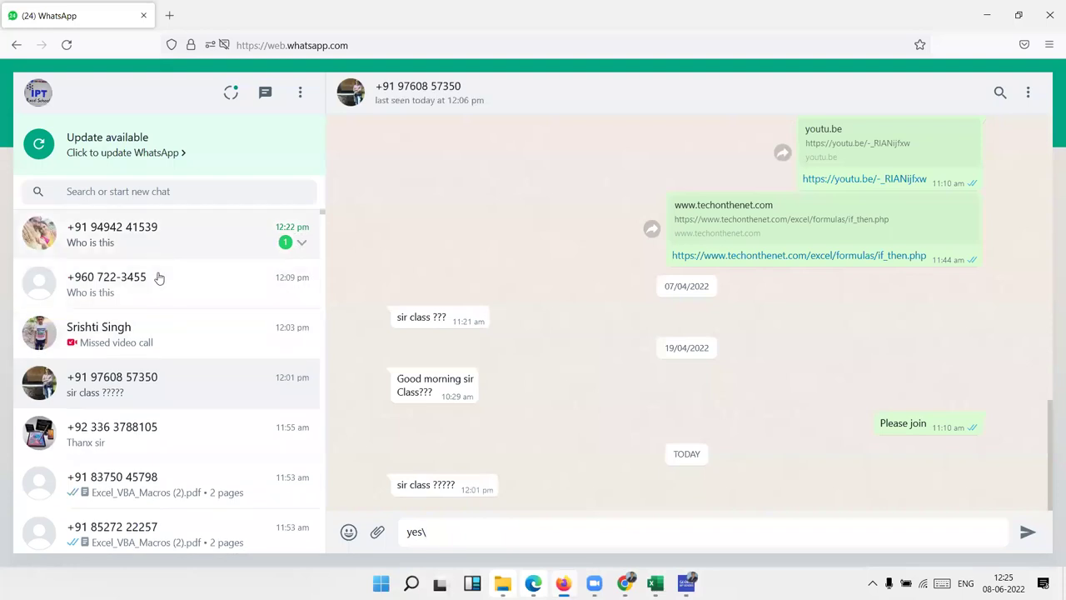
{"action": "scroll", "coordinate": [155, 421], "scroll_direction": "down", "scroll_amount": 3}
{"action": "scroll", "coordinate": [155, 421], "scroll_direction": "down", "scroll_amount": 4}
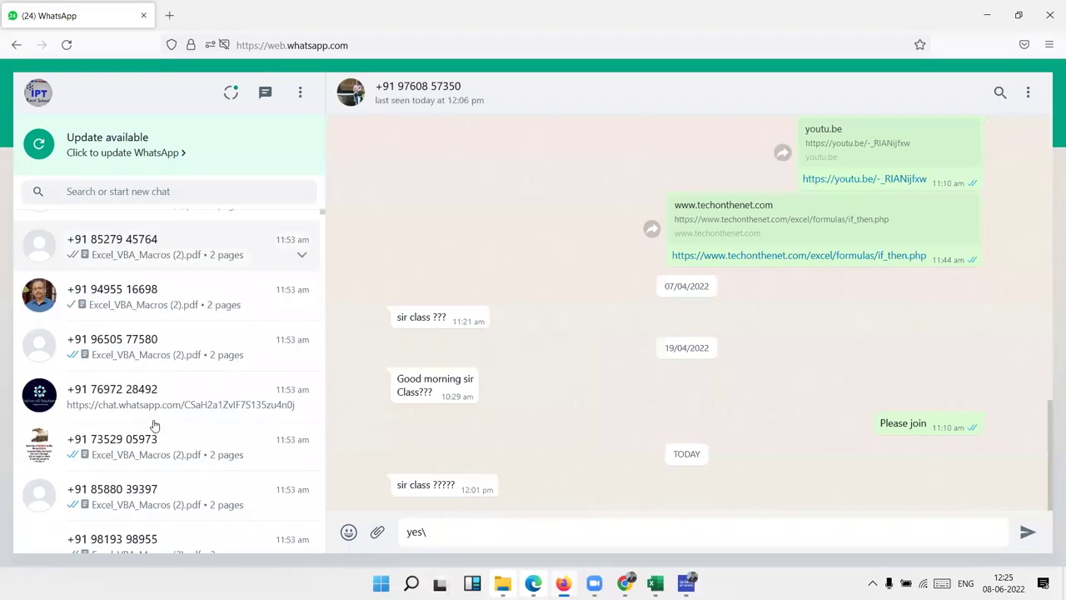
{"action": "scroll", "coordinate": [155, 427], "scroll_direction": "down", "scroll_amount": 5}
{"action": "scroll", "coordinate": [155, 426], "scroll_direction": "down", "scroll_amount": 2}
{"action": "scroll", "coordinate": [155, 426], "scroll_direction": "down", "scroll_amount": 4}
{"action": "scroll", "coordinate": [154, 426], "scroll_direction": "down", "scroll_amount": 3}
{"action": "scroll", "coordinate": [153, 427], "scroll_direction": "down", "scroll_amount": 3}
{"action": "scroll", "coordinate": [153, 428], "scroll_direction": "down", "scroll_amount": 2}
{"action": "scroll", "coordinate": [153, 427], "scroll_direction": "down", "scroll_amount": 4}
{"action": "scroll", "coordinate": [153, 428], "scroll_direction": "down", "scroll_amount": 2}
{"action": "scroll", "coordinate": [153, 427], "scroll_direction": "down", "scroll_amount": 4}
{"action": "scroll", "coordinate": [154, 427], "scroll_direction": "down", "scroll_amount": 3}
{"action": "scroll", "coordinate": [154, 427], "scroll_direction": "down", "scroll_amount": 2}
{"action": "scroll", "coordinate": [154, 427], "scroll_direction": "down", "scroll_amount": 4}
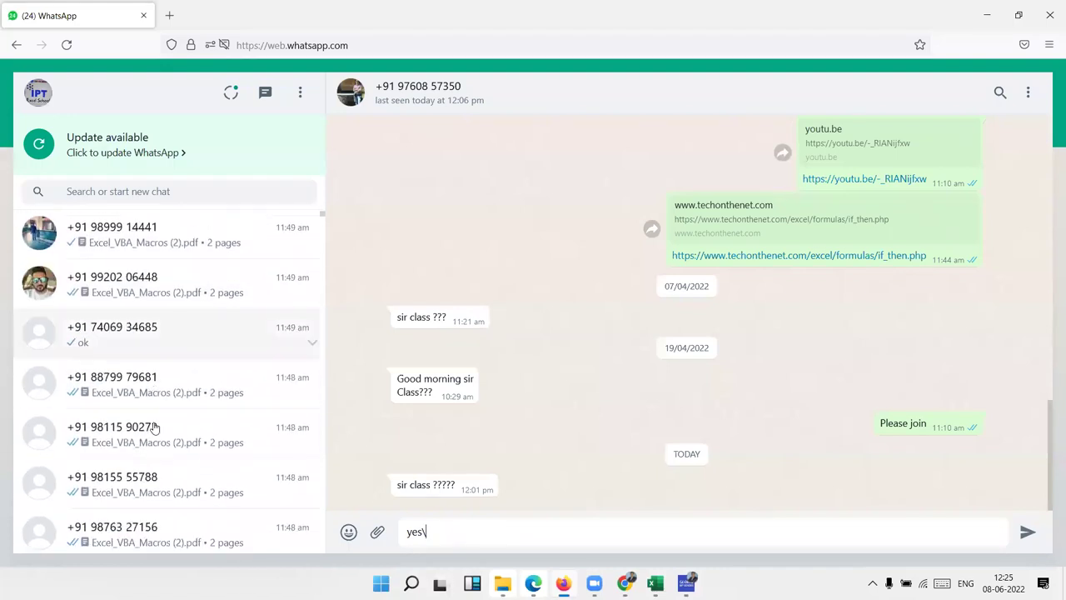
{"action": "scroll", "coordinate": [153, 428], "scroll_direction": "down", "scroll_amount": 4}
{"action": "scroll", "coordinate": [153, 427], "scroll_direction": "up", "scroll_amount": 1}
{"action": "scroll", "coordinate": [153, 428], "scroll_direction": "up", "scroll_amount": 4}
{"action": "scroll", "coordinate": [154, 428], "scroll_direction": "up", "scroll_amount": 1}
{"action": "scroll", "coordinate": [154, 427], "scroll_direction": "up", "scroll_amount": 2}
{"action": "scroll", "coordinate": [154, 428], "scroll_direction": "up", "scroll_amount": 4}
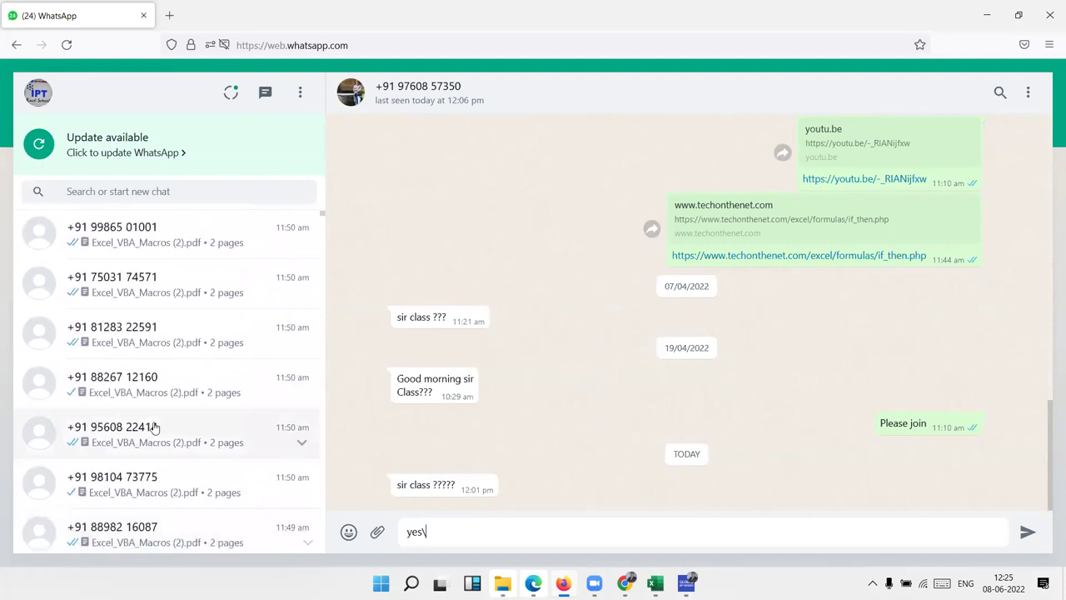
{"action": "scroll", "coordinate": [154, 427], "scroll_direction": "up", "scroll_amount": 3}
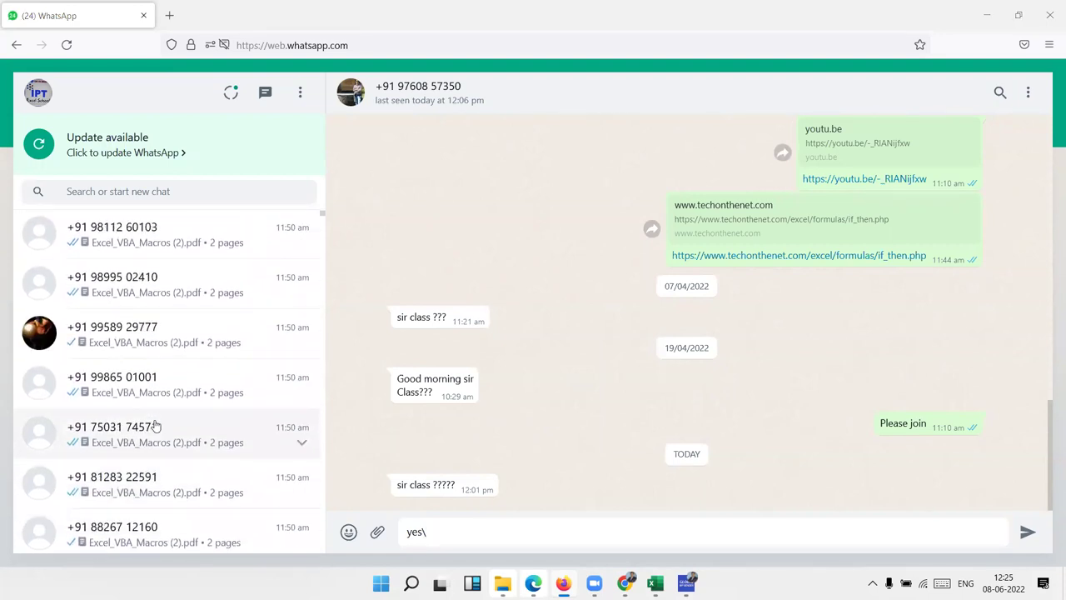
{"action": "key", "text": "alt+Tab"}
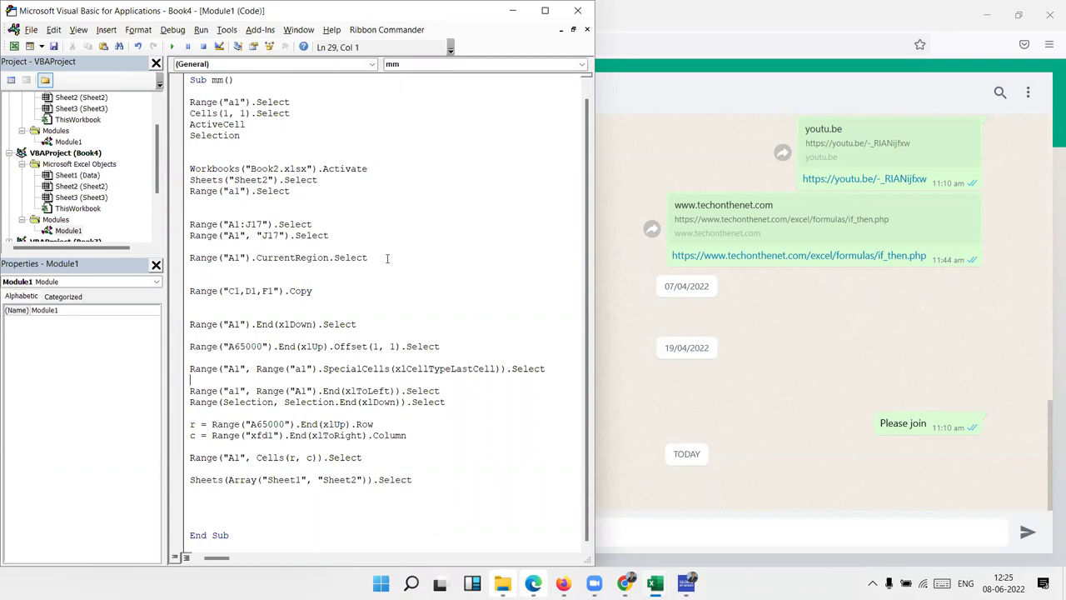
Highlight the CurrentRegion, last row/column, xlDown lines and A65000 reference, then select all code
{"action": "left_click_drag", "start_coordinate": [368, 257], "coordinate": [186, 258]}
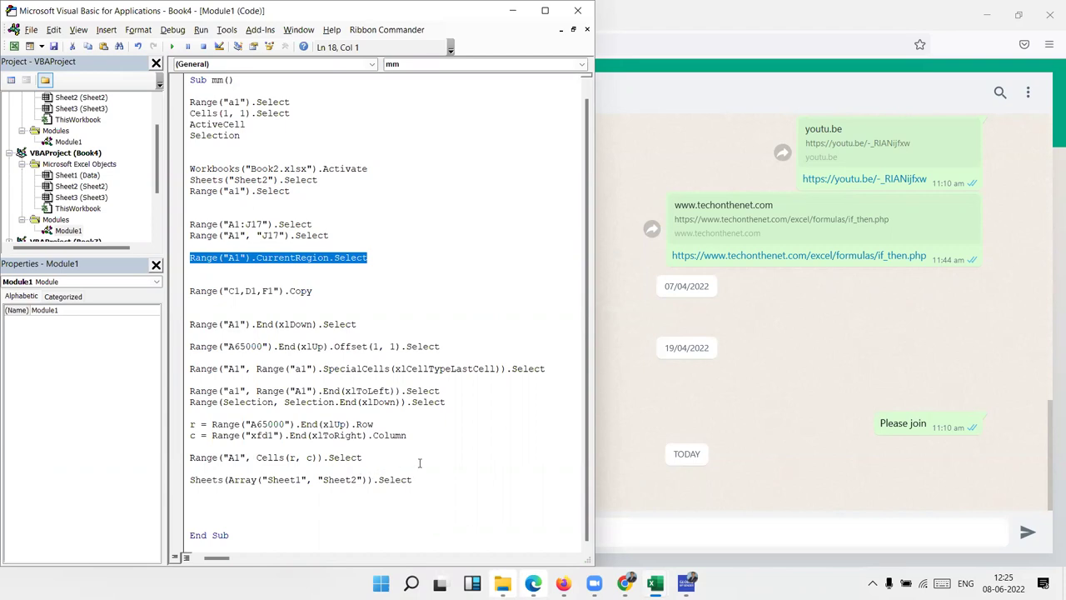
{"action": "left_click_drag", "start_coordinate": [368, 457], "coordinate": [190, 424]}
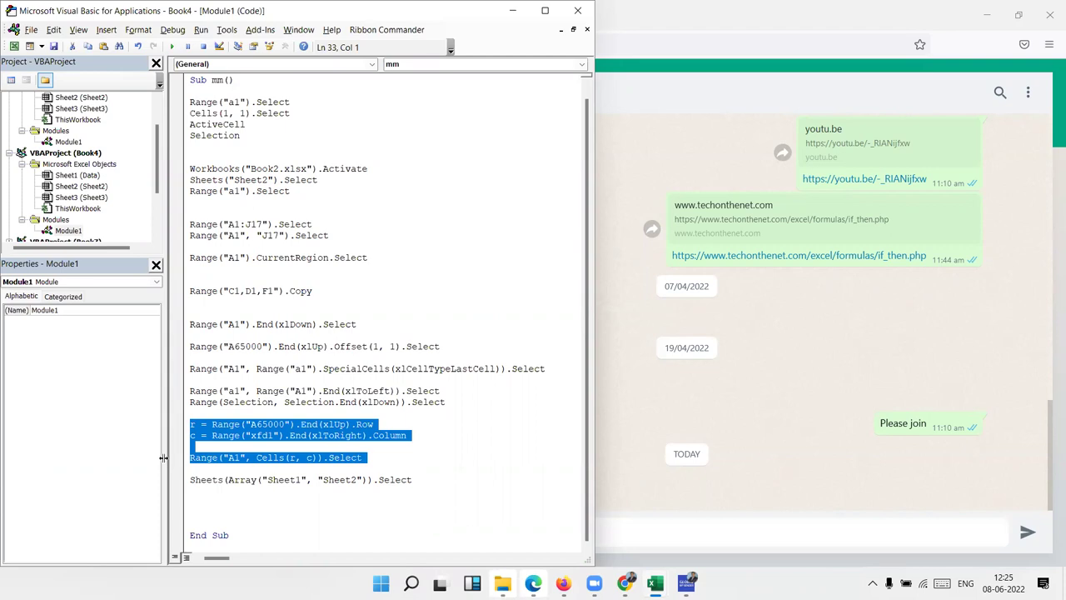
{"action": "mouse_move", "coordinate": [463, 403]}
{"action": "left_mouse_down"}
{"action": "mouse_move", "coordinate": [384, 390]}
{"action": "mouse_move", "coordinate": [178, 417]}
{"action": "left_mouse_up"}
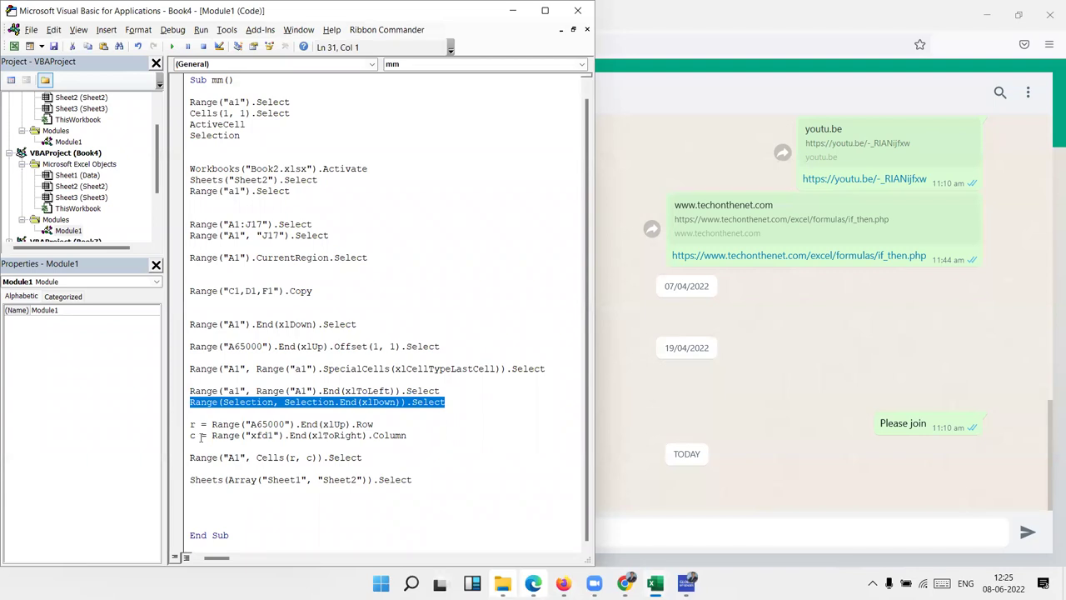
{"action": "double_click", "coordinate": [276, 424]}
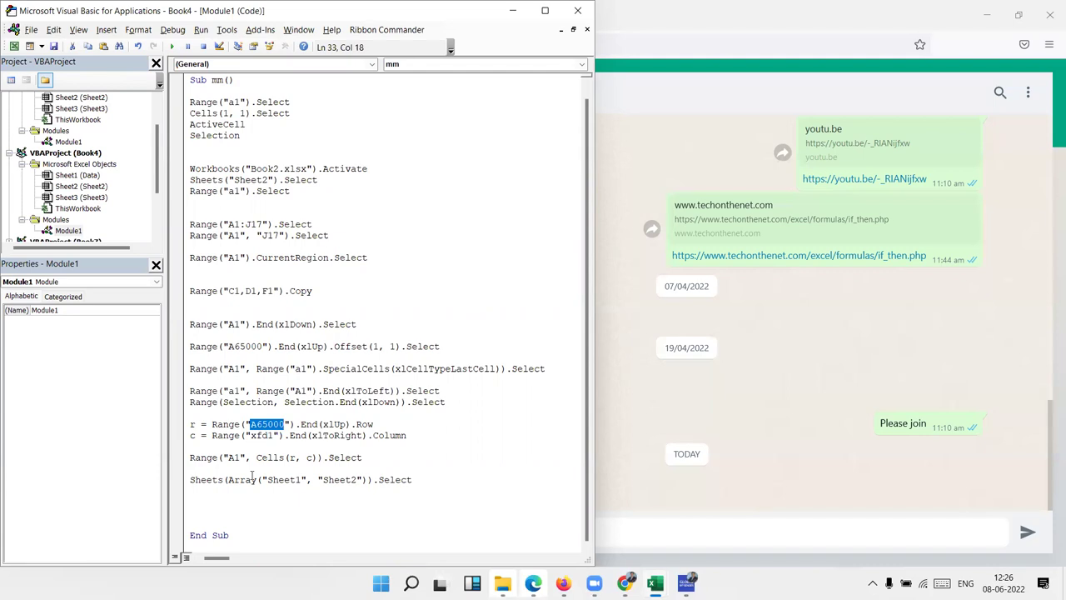
{"action": "key", "text": "ctrl+a"}
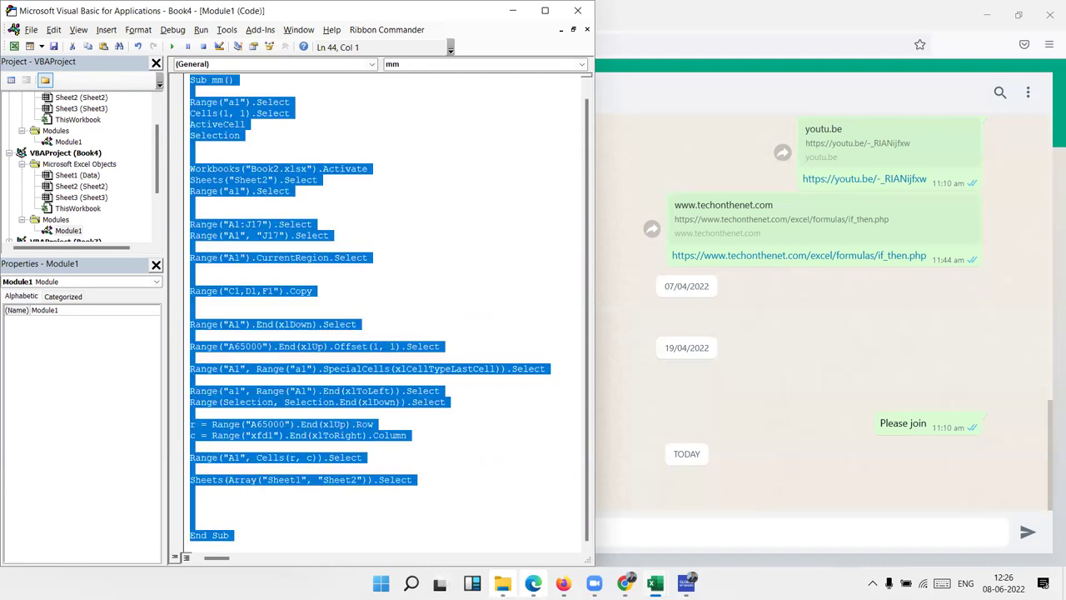
In WhatsApp Web, find and open the chat that asked about class
{"action": "mouse_move", "coordinate": [624, 583]}
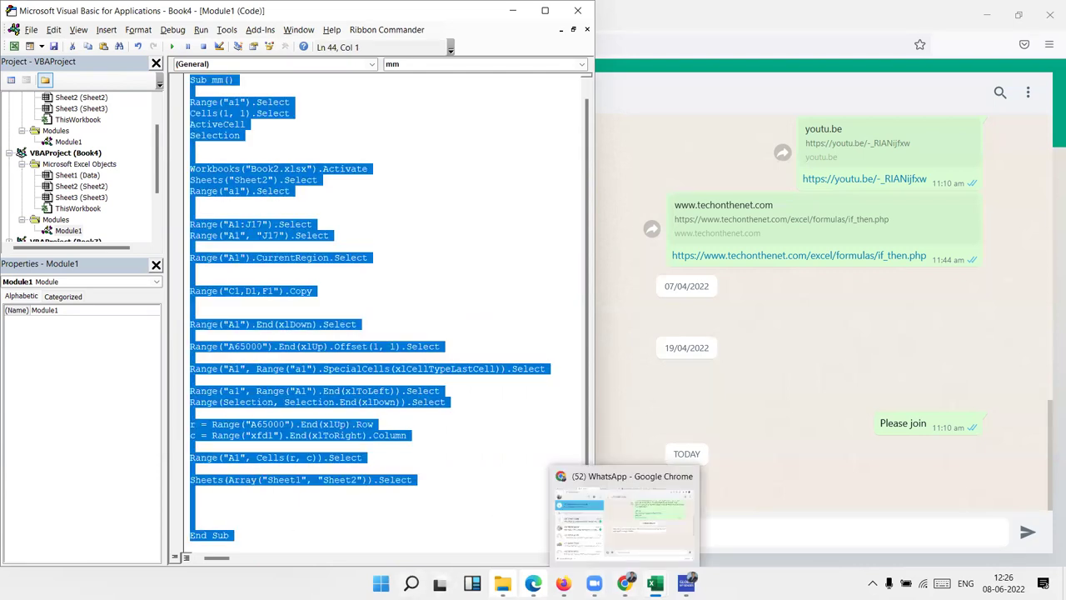
{"action": "left_click", "coordinate": [623, 517]}
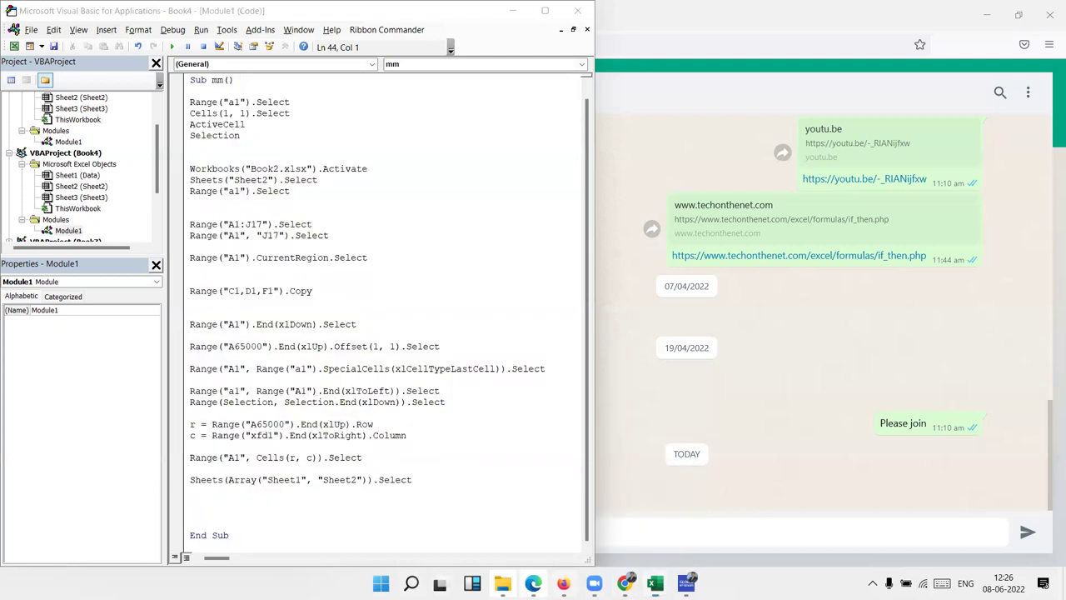
{"action": "scroll", "coordinate": [216, 356], "scroll_direction": "down", "scroll_amount": 3}
{"action": "scroll", "coordinate": [217, 357], "scroll_direction": "down", "scroll_amount": 2}
{"action": "scroll", "coordinate": [217, 357], "scroll_direction": "down", "scroll_amount": 3}
{"action": "scroll", "coordinate": [217, 357], "scroll_direction": "down", "scroll_amount": 3}
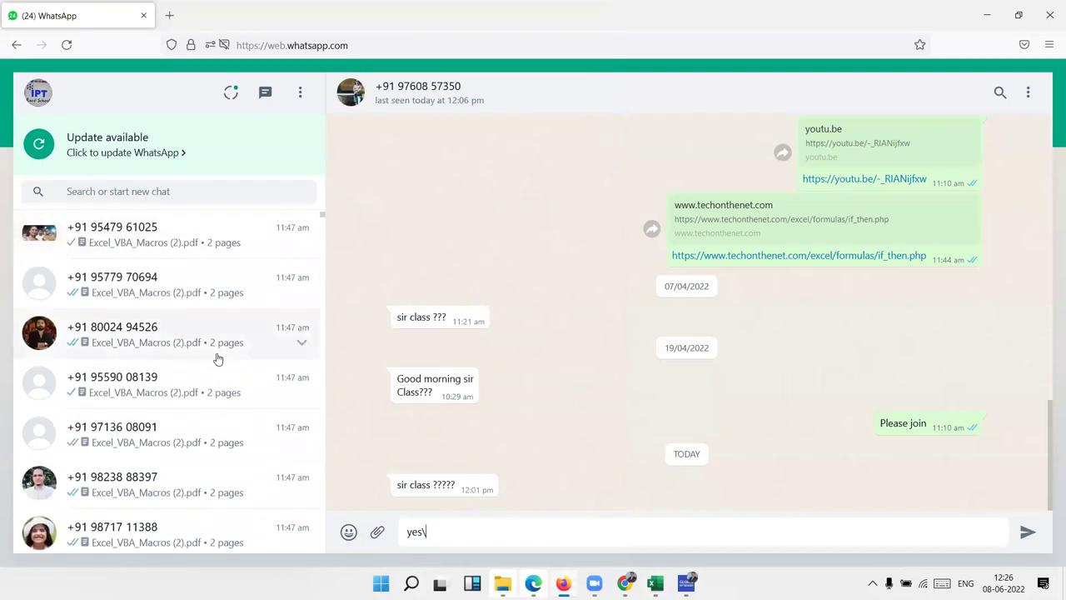
{"action": "scroll", "coordinate": [217, 358], "scroll_direction": "up", "scroll_amount": 3}
{"action": "scroll", "coordinate": [217, 359], "scroll_direction": "up", "scroll_amount": 2}
{"action": "scroll", "coordinate": [217, 359], "scroll_direction": "up", "scroll_amount": 3}
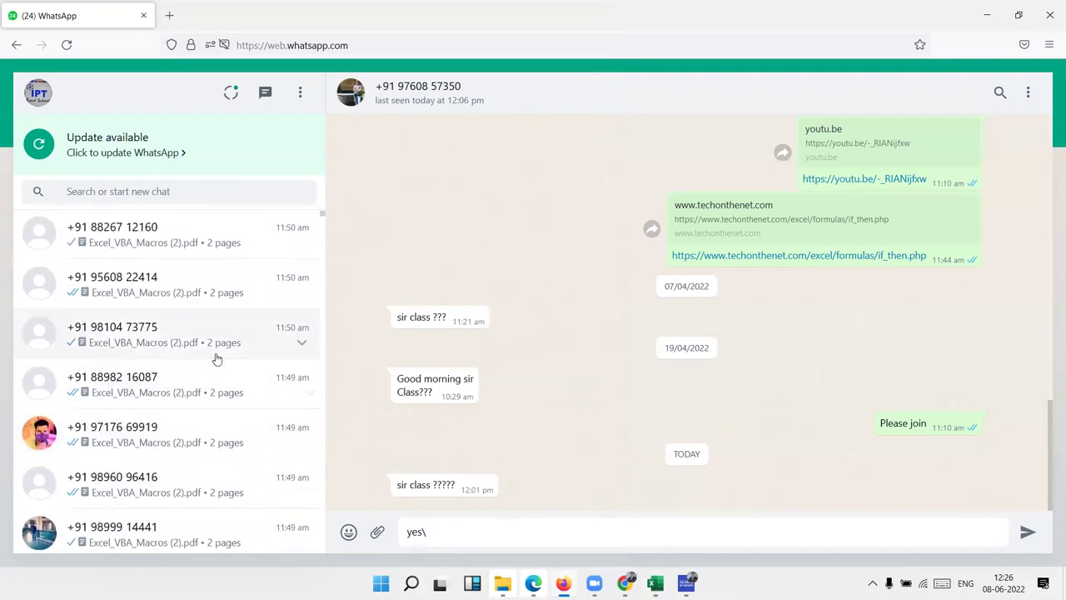
{"action": "scroll", "coordinate": [209, 392], "scroll_direction": "up", "scroll_amount": 3}
{"action": "scroll", "coordinate": [210, 392], "scroll_direction": "up", "scroll_amount": 5}
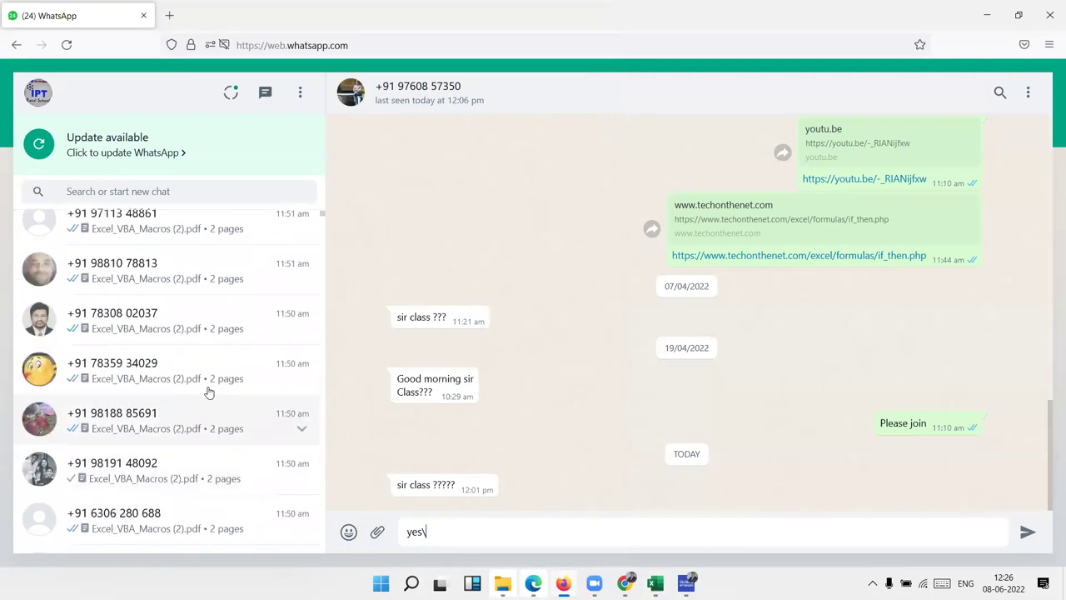
{"action": "scroll", "coordinate": [210, 389], "scroll_direction": "up", "scroll_amount": 3}
{"action": "scroll", "coordinate": [209, 388], "scroll_direction": "up", "scroll_amount": 3}
{"action": "scroll", "coordinate": [209, 383], "scroll_direction": "up", "scroll_amount": 3}
{"action": "scroll", "coordinate": [209, 382], "scroll_direction": "up", "scroll_amount": 3}
{"action": "scroll", "coordinate": [212, 380], "scroll_direction": "up", "scroll_amount": 3}
{"action": "scroll", "coordinate": [212, 380], "scroll_direction": "up", "scroll_amount": 3}
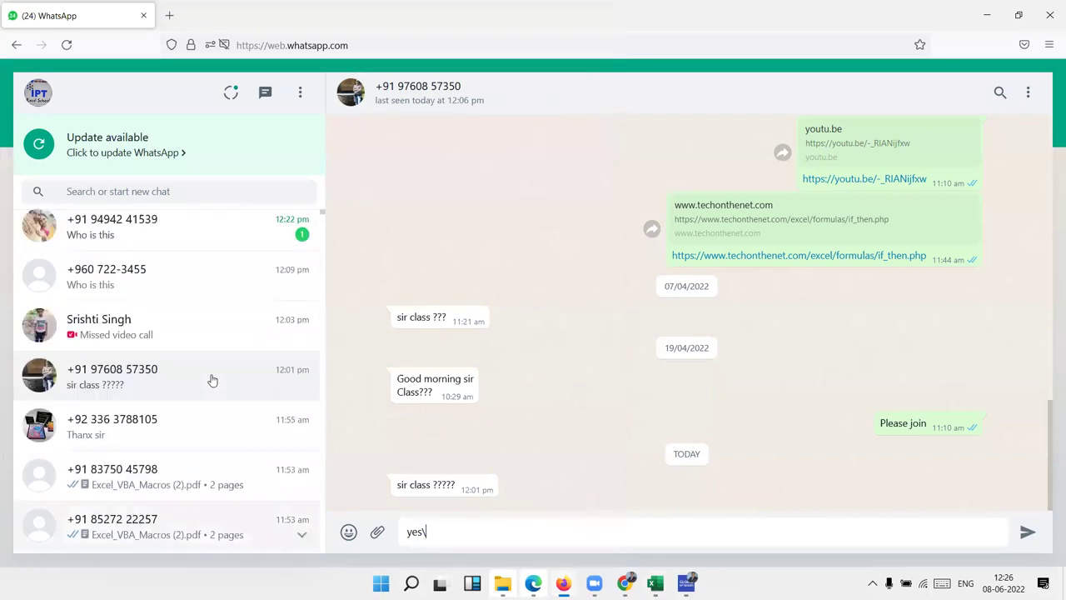
{"action": "left_click", "coordinate": [211, 254]}
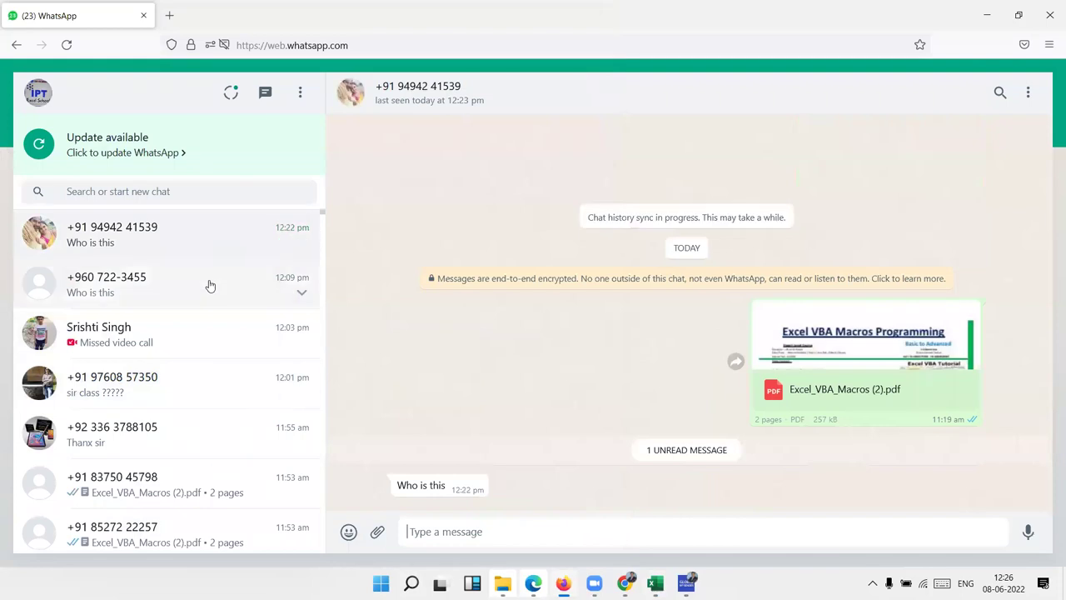
{"action": "left_click", "coordinate": [207, 283]}
{"action": "left_click", "coordinate": [197, 392]}
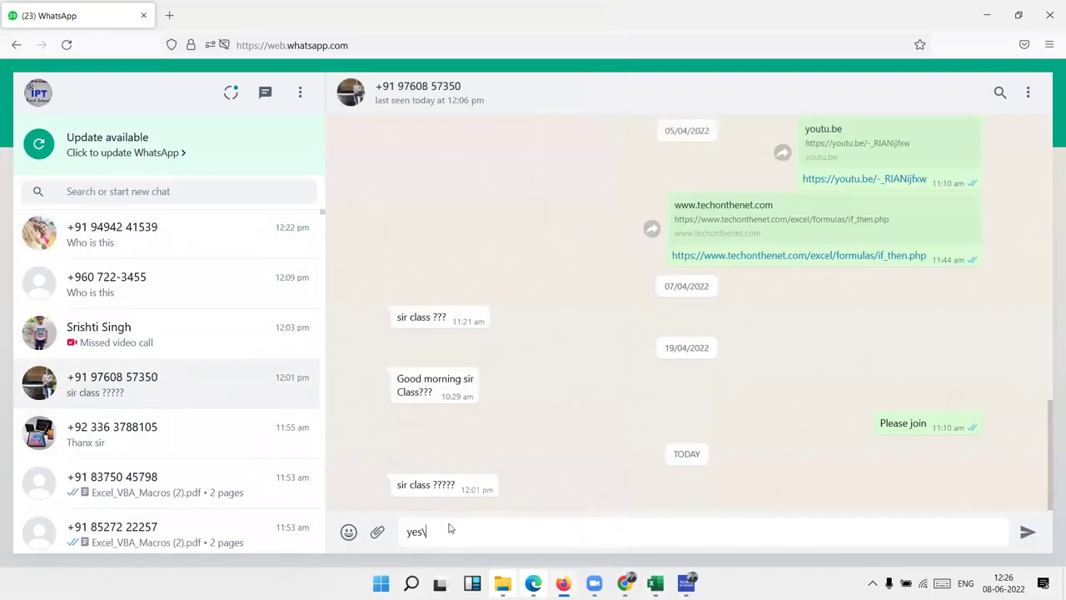
Replace the 'yes' draft with the copied mm macro code and send it
{"action": "left_click_drag", "start_coordinate": [427, 533], "coordinate": [421, 535]}
{"action": "key", "text": "ctrl+a"}
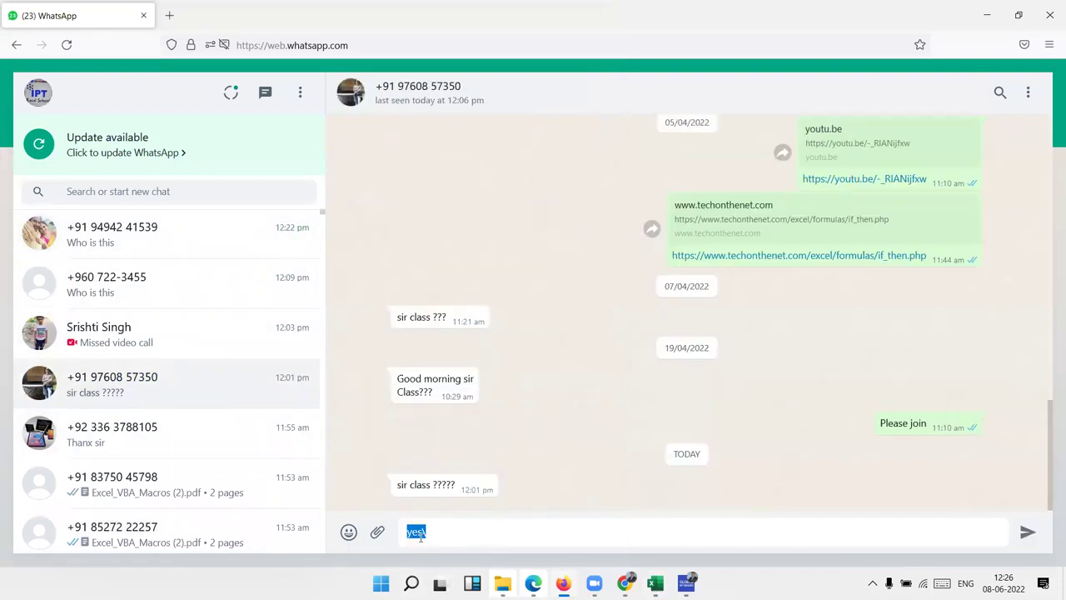
{"action": "key", "text": "ctrl+v"}
{"action": "key", "text": "Return"}
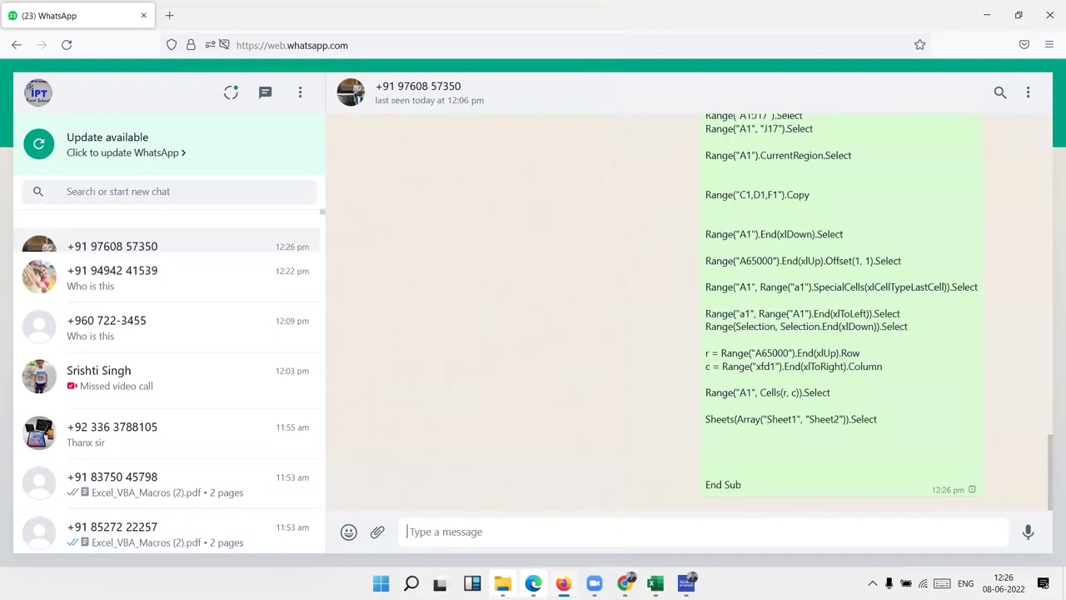